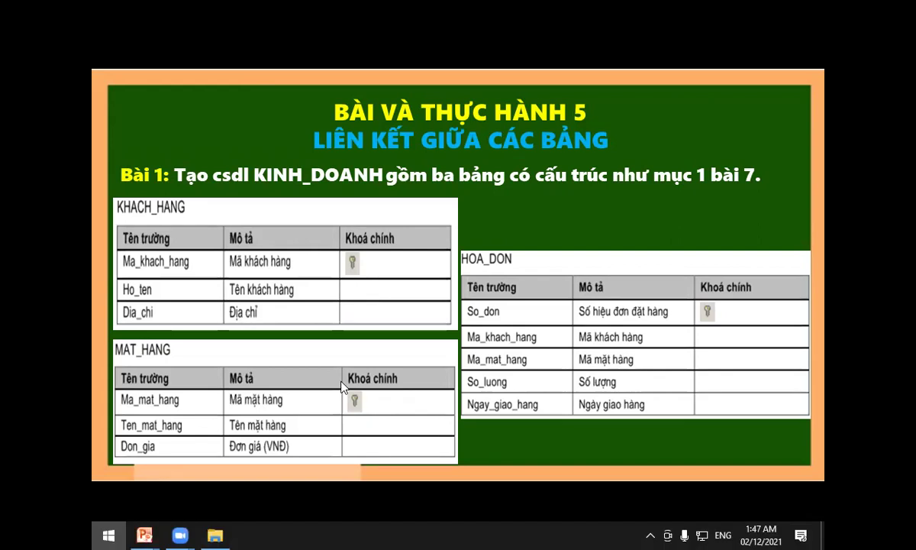
Open the Windows Start menu while the Bài 1 slide is showing.
click(108, 535)
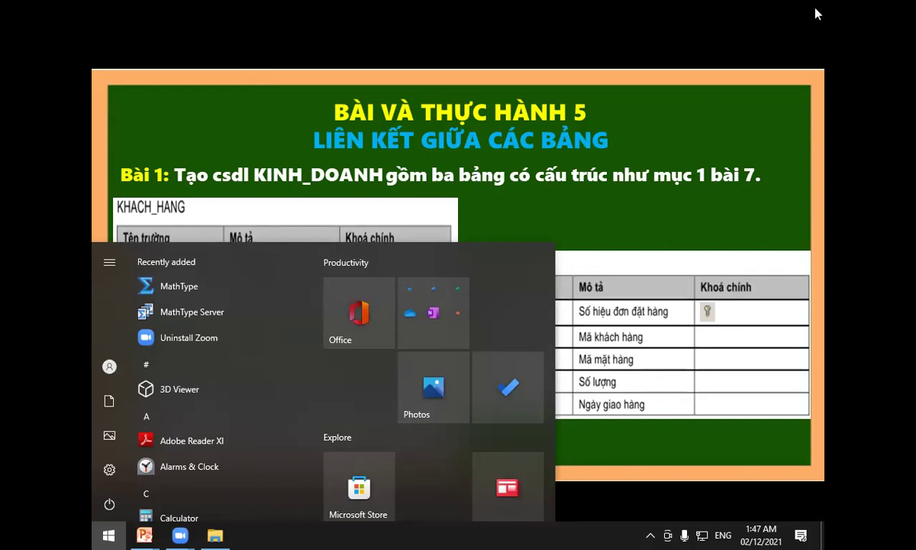
Dismiss the Start menu, end the slide show and reveal the desktop.
click(649, 137)
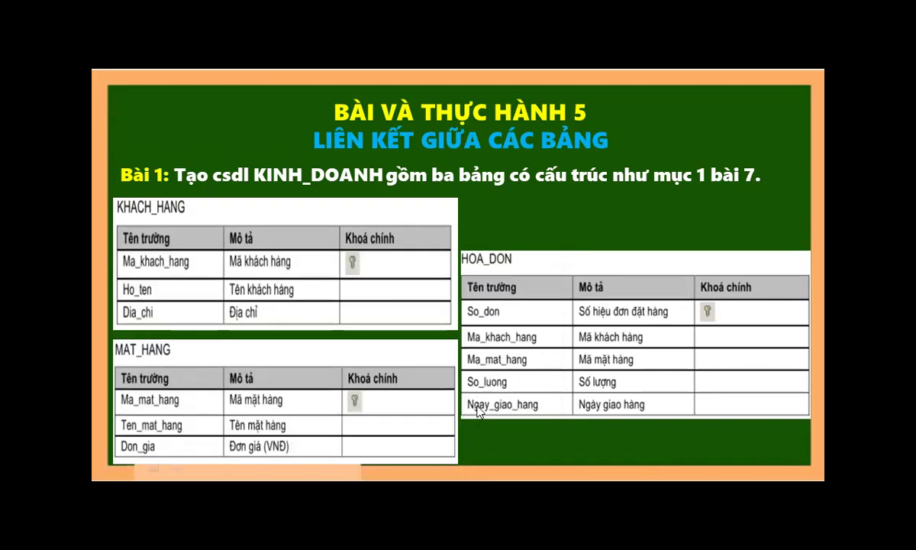
key(Escape)
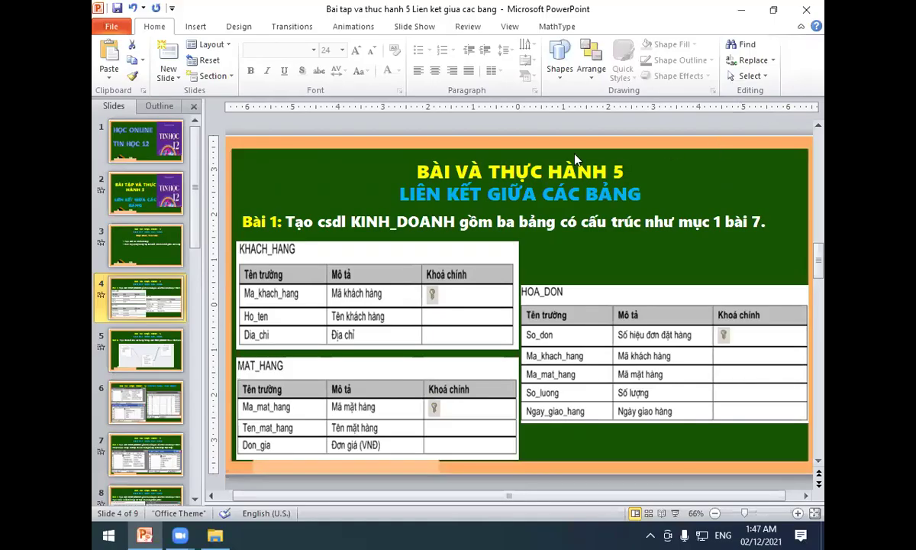
key(super+d)
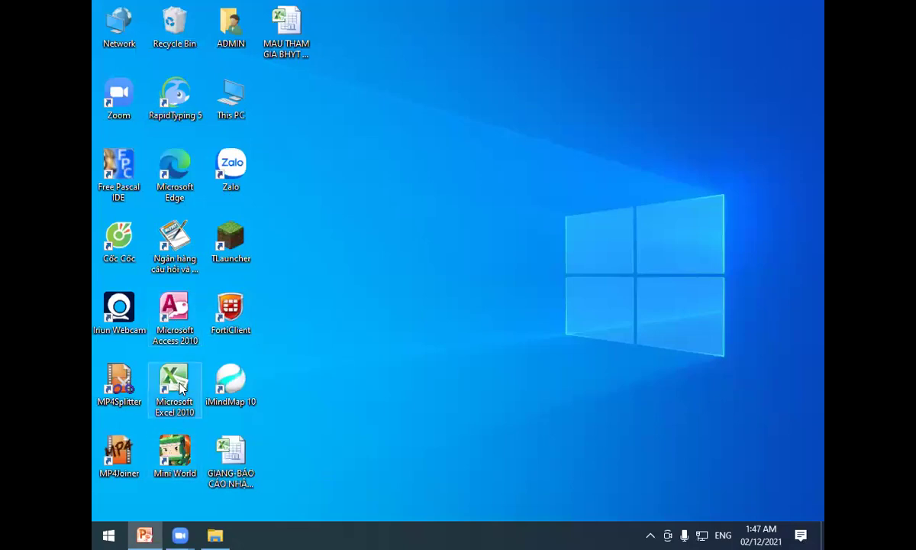
Launch Access and set the blank database location to D:\Bài tap tin hoc 12.
double_click(174, 321)
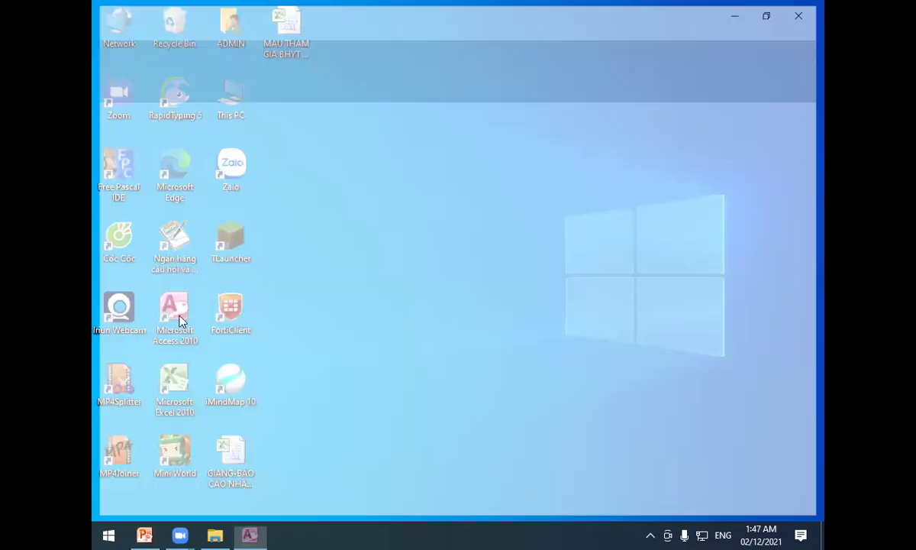
click(107, 28)
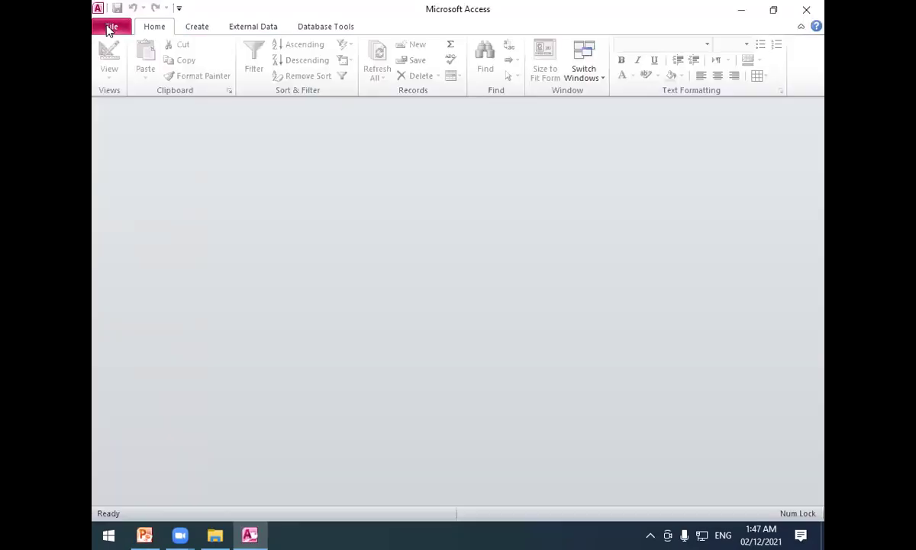
click(107, 28)
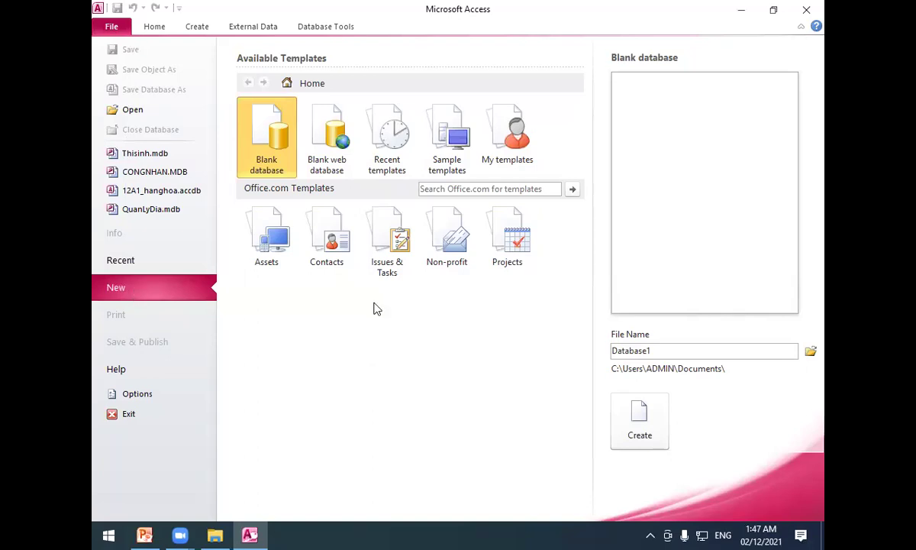
click(811, 352)
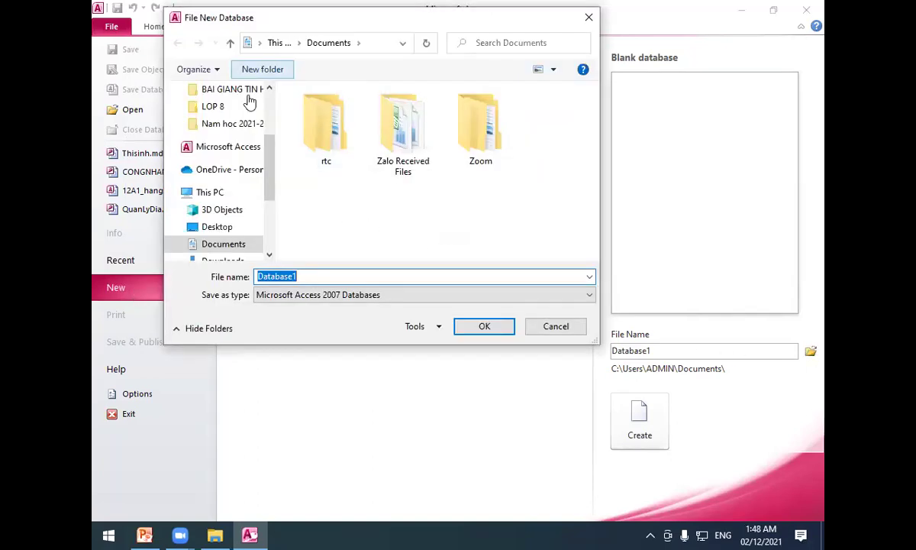
scroll(266, 183, down, 3)
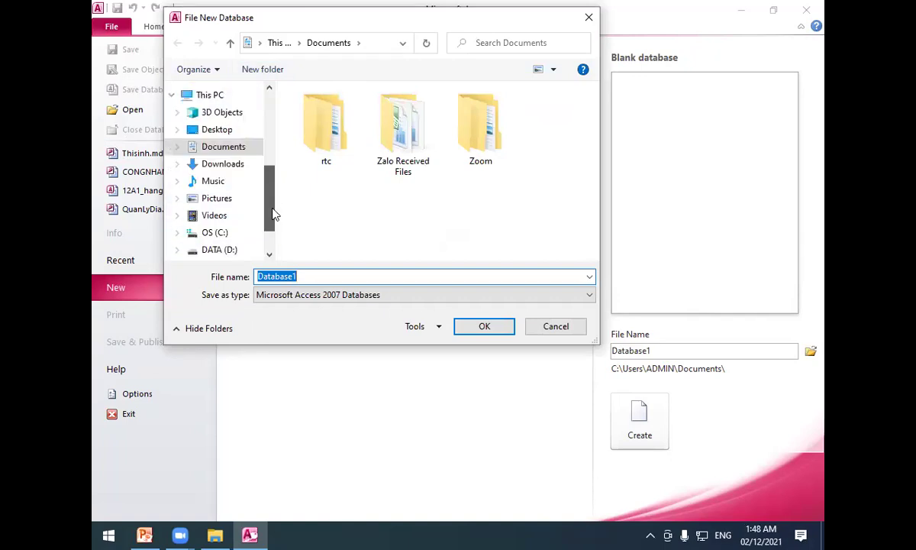
click(223, 253)
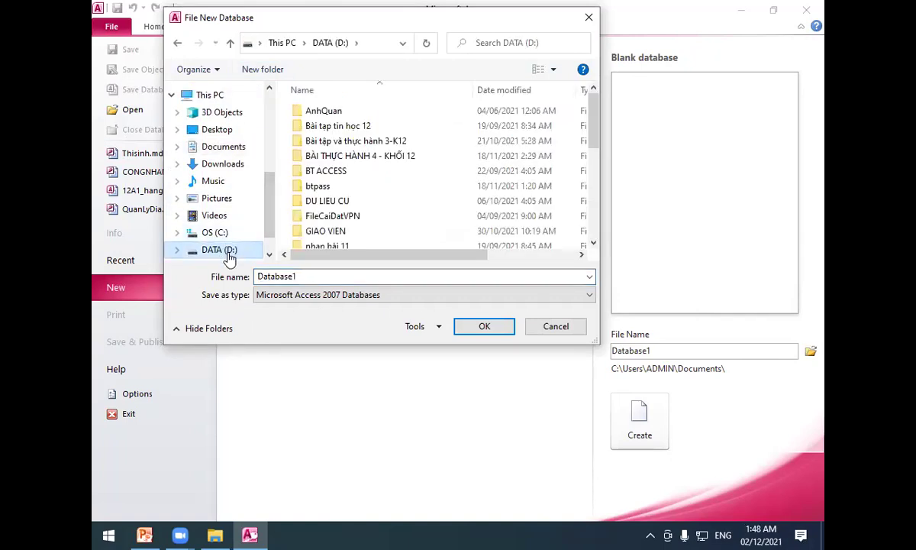
click(351, 129)
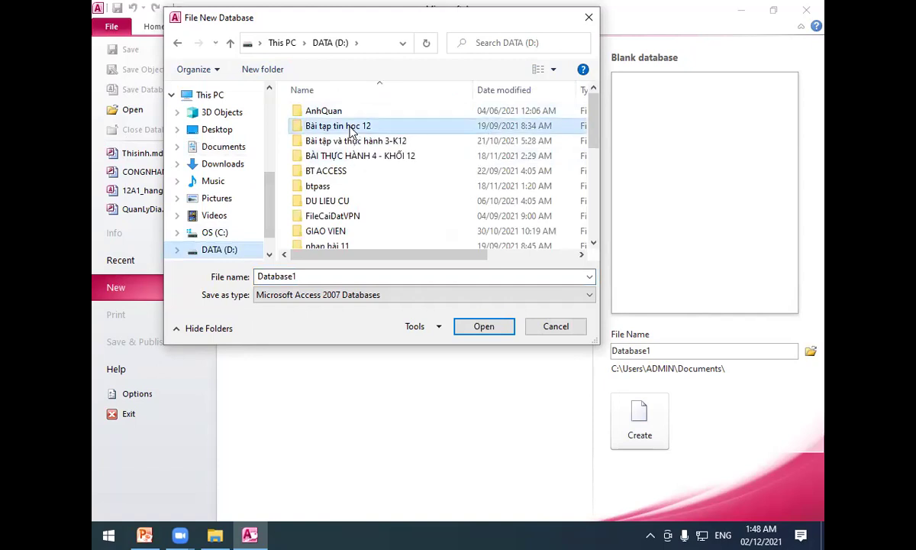
double_click(351, 128)
double_click(313, 276)
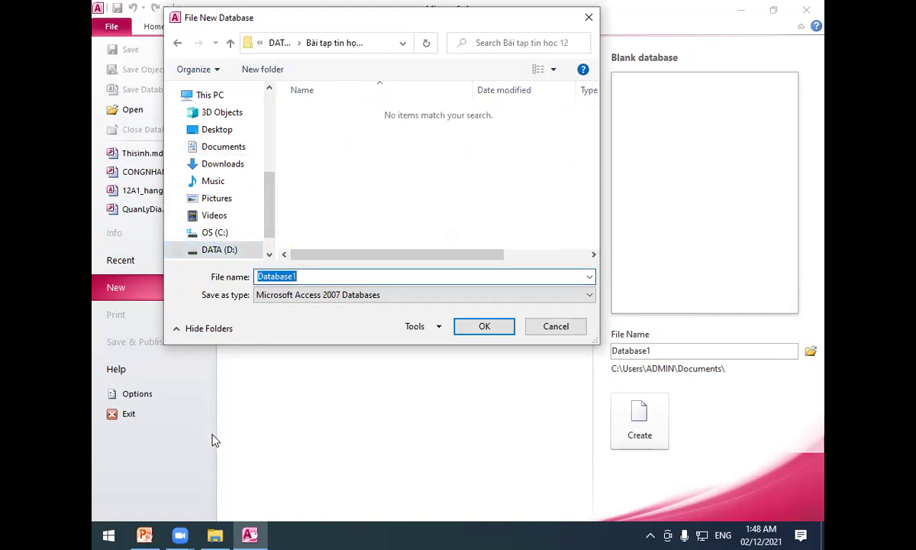
Name the new database Kinh_Doanh and confirm its name and location.
click(145, 535)
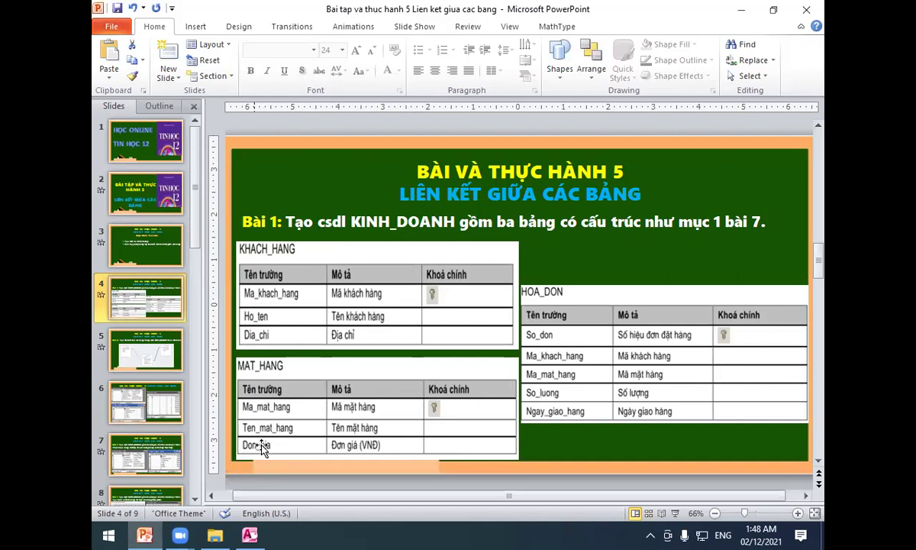
click(250, 534)
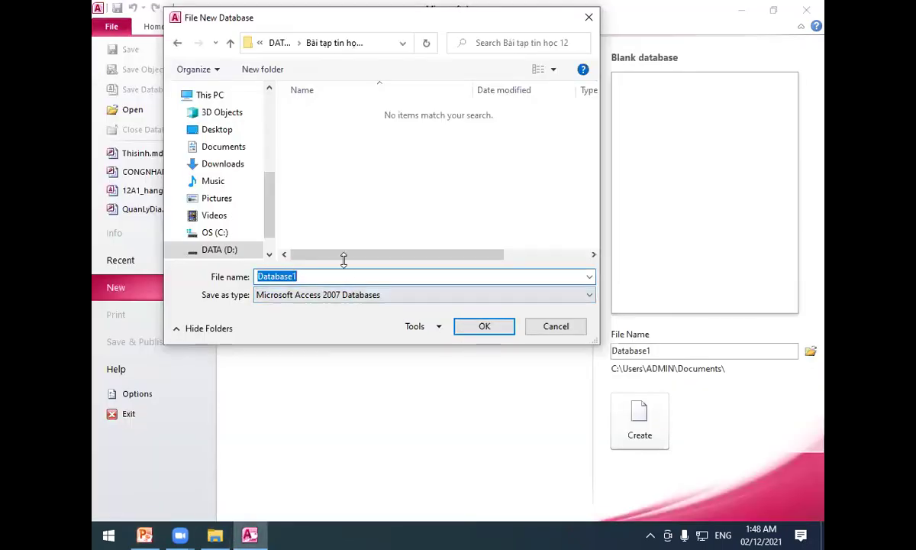
text(Kinh)
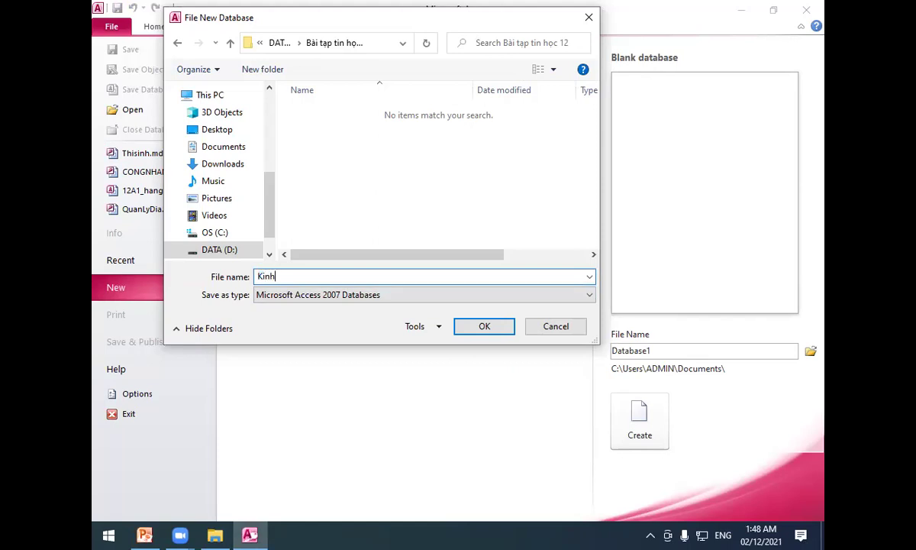
key(BackSpace)
text(_Doanh)
click(492, 326)
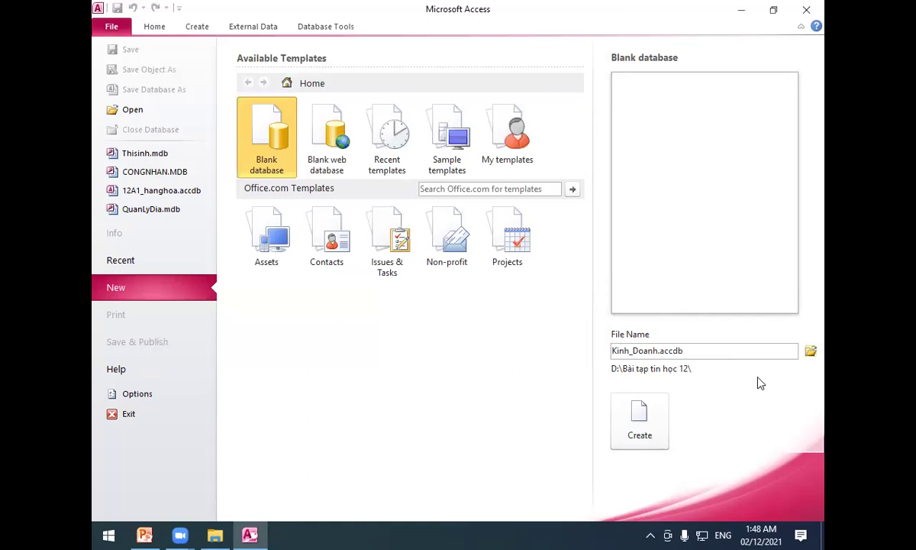
Create the Kinh_Doanh database and close the default Table1.
click(639, 420)
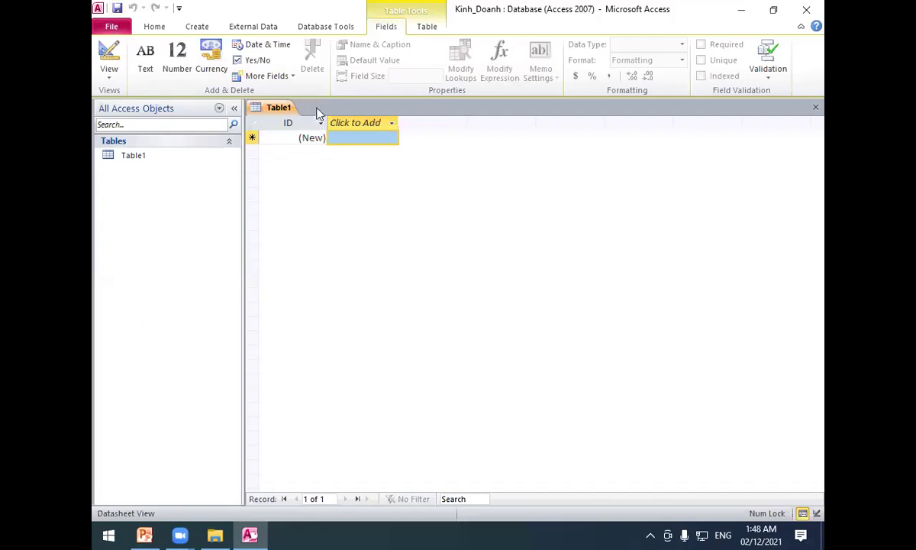
right_click(278, 107)
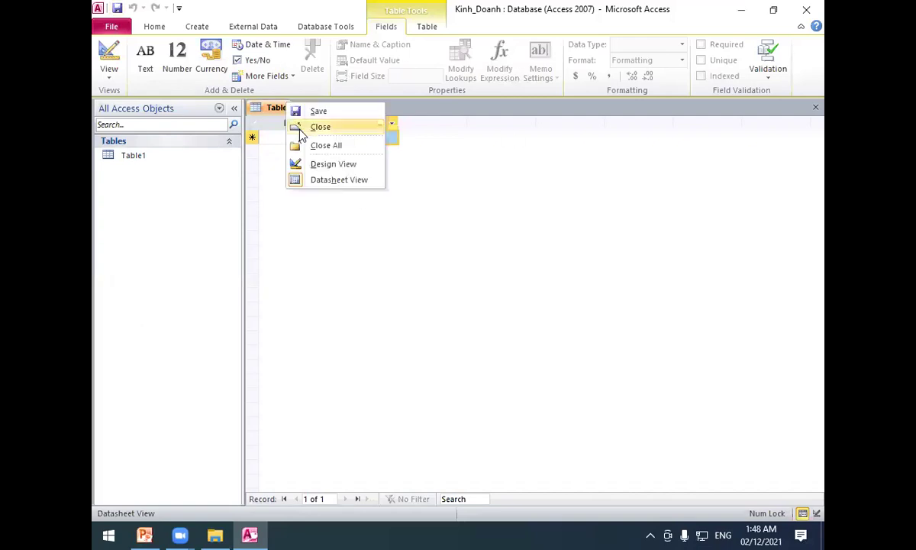
click(321, 127)
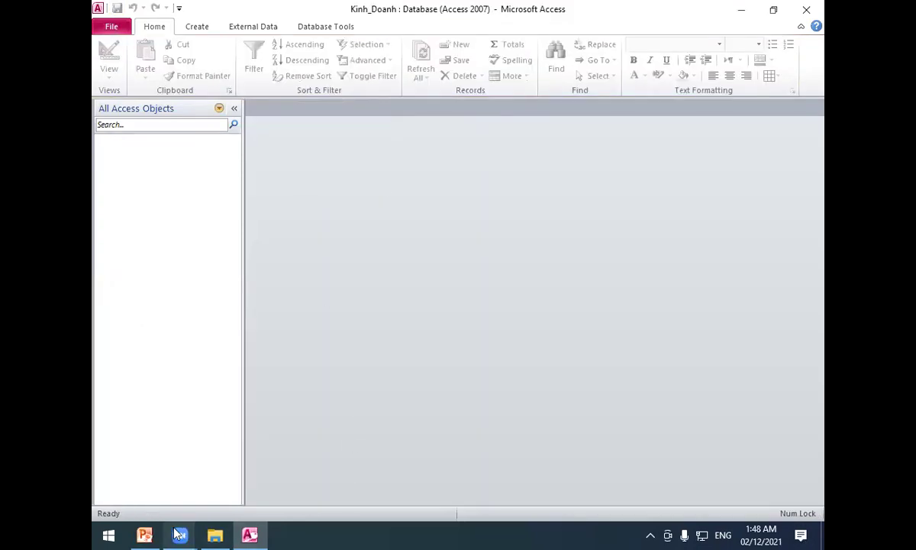
Review the exercise slide in PowerPoint, then return to Access.
click(145, 534)
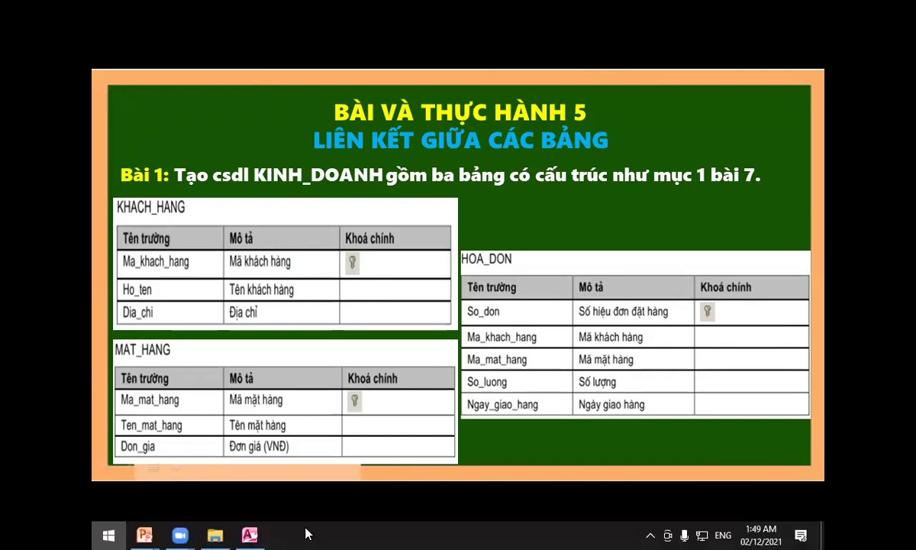
click(249, 534)
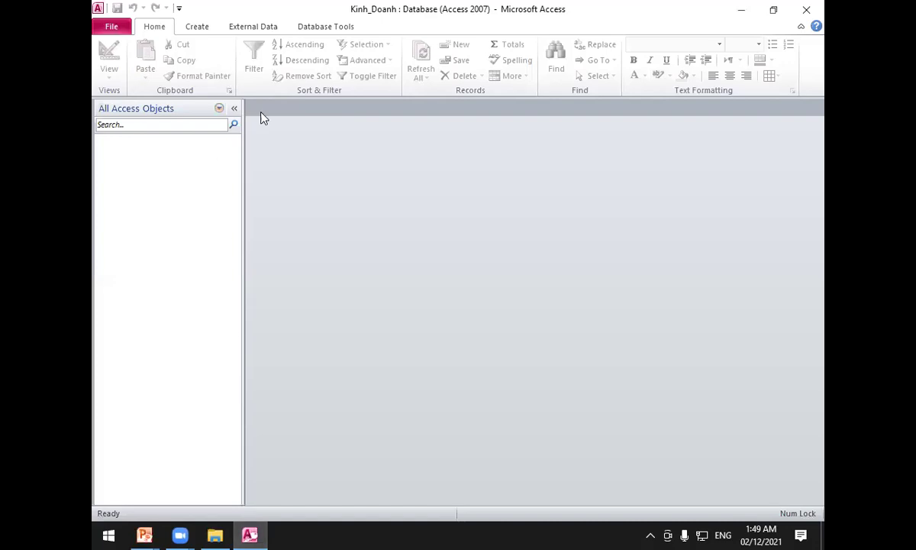
click(197, 29)
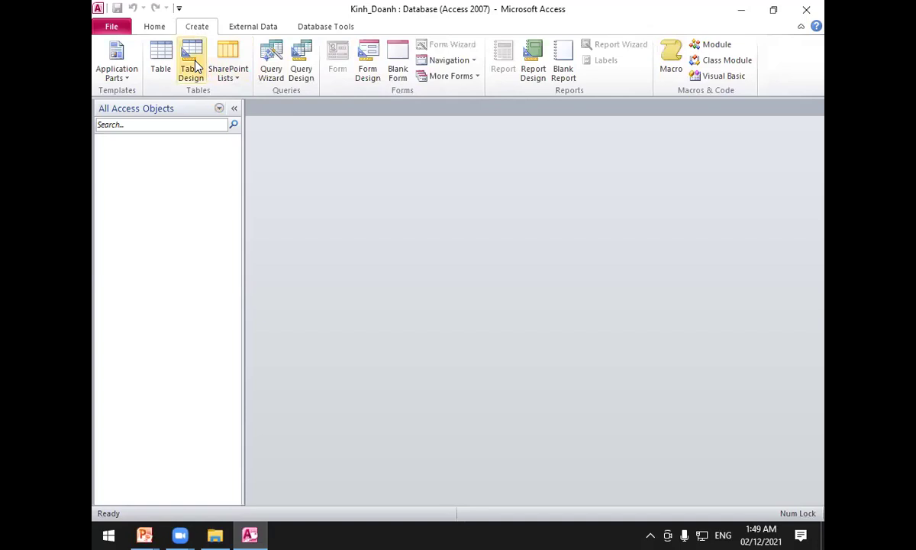
Start a new table in Design view with MaKH as its primary key.
click(193, 67)
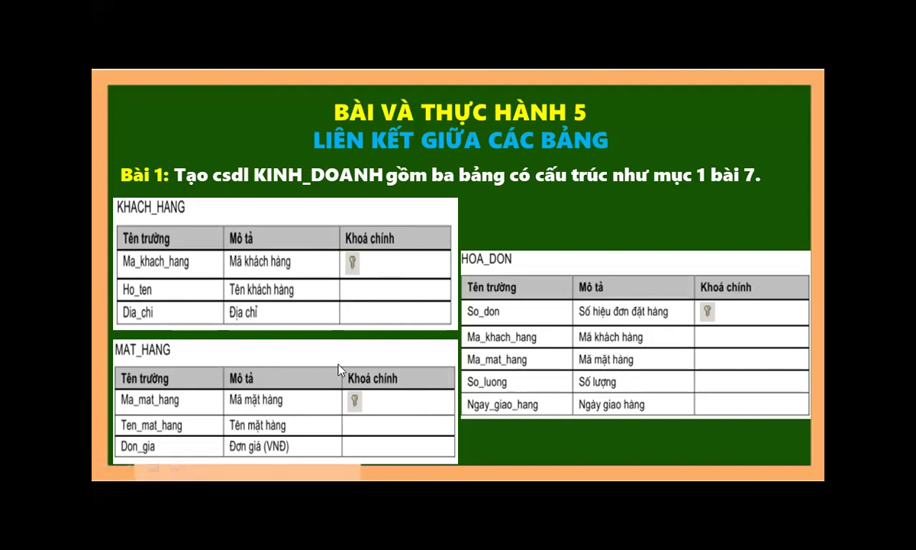
key(super)
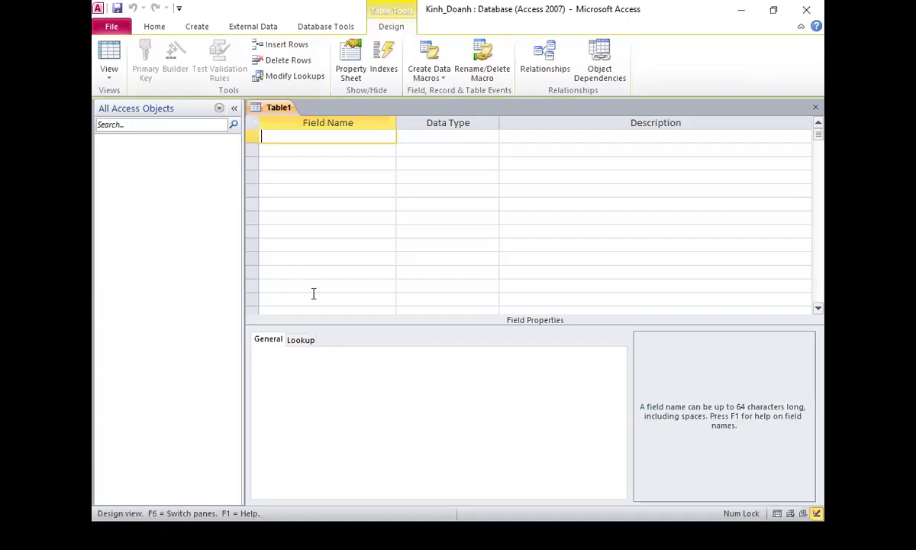
text(Mã)
key(BackSpace)
text(aKH)
key(Tab)
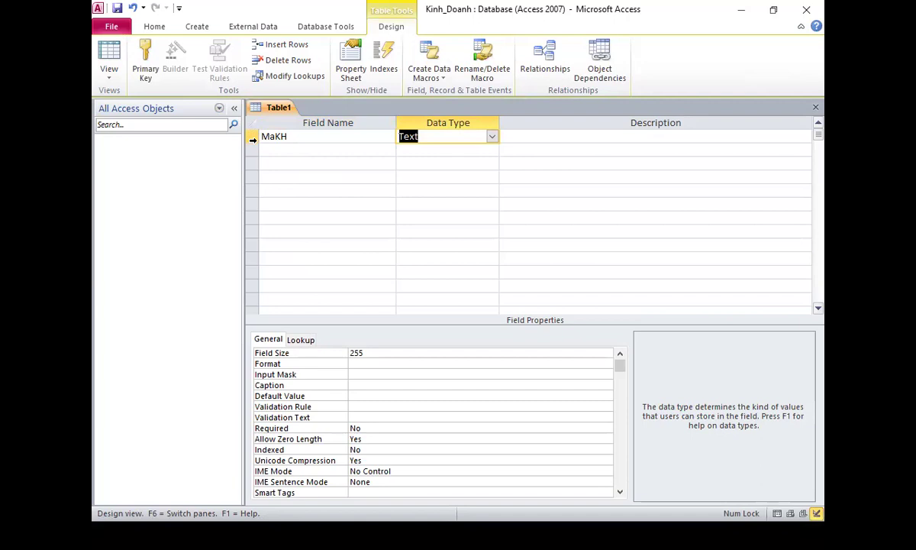
click(252, 136)
click(146, 65)
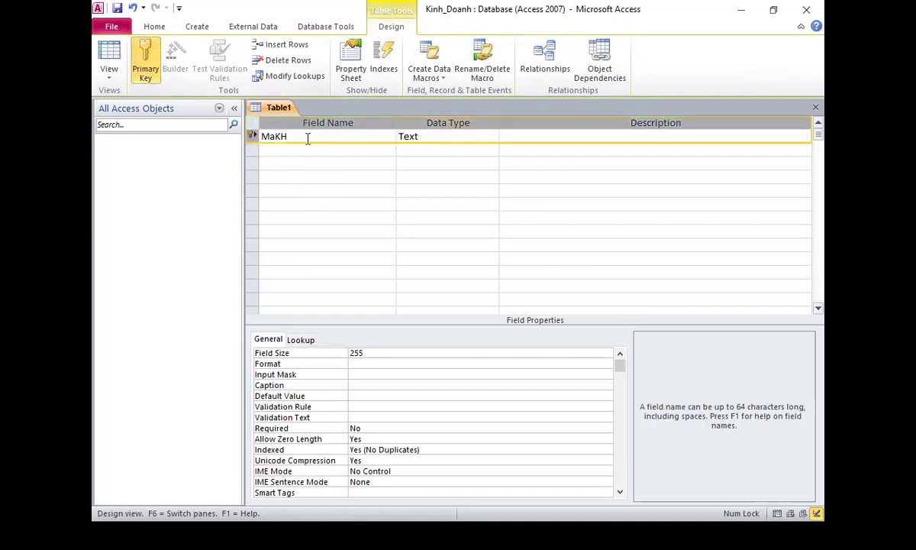
click(288, 135)
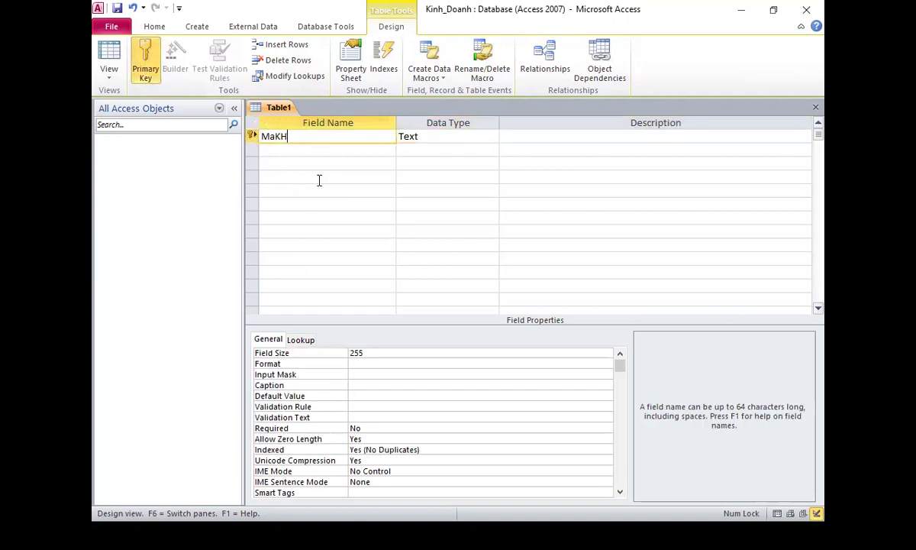
Give MaKH the caption 'Mã khách hàng'.
click(365, 384)
text(Ma)
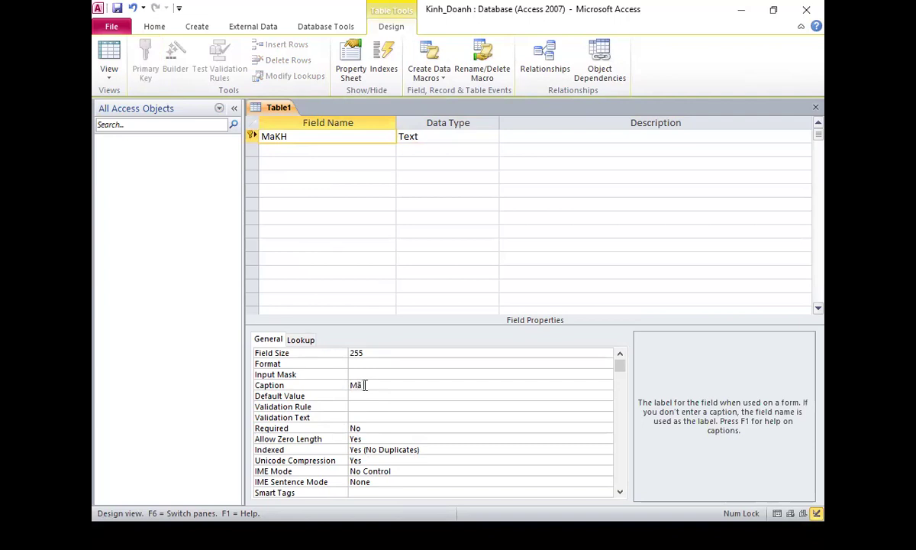
text( hach hàng)
mouse_move(205, 535)
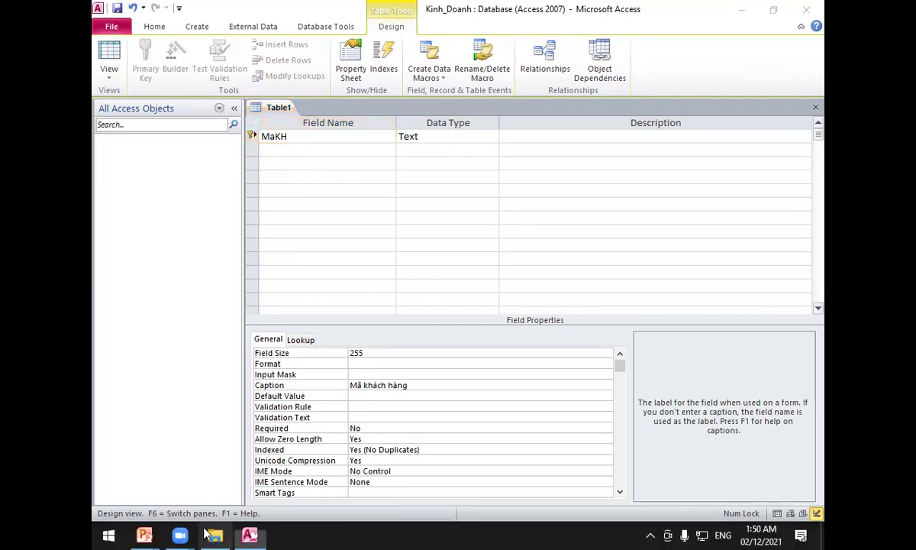
key(super)
key(Escape)
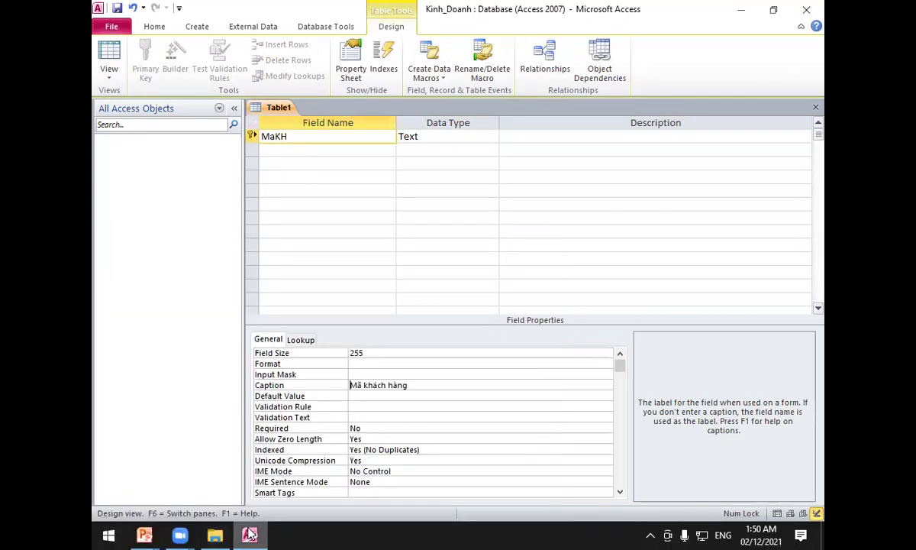
key(alt+Tab)
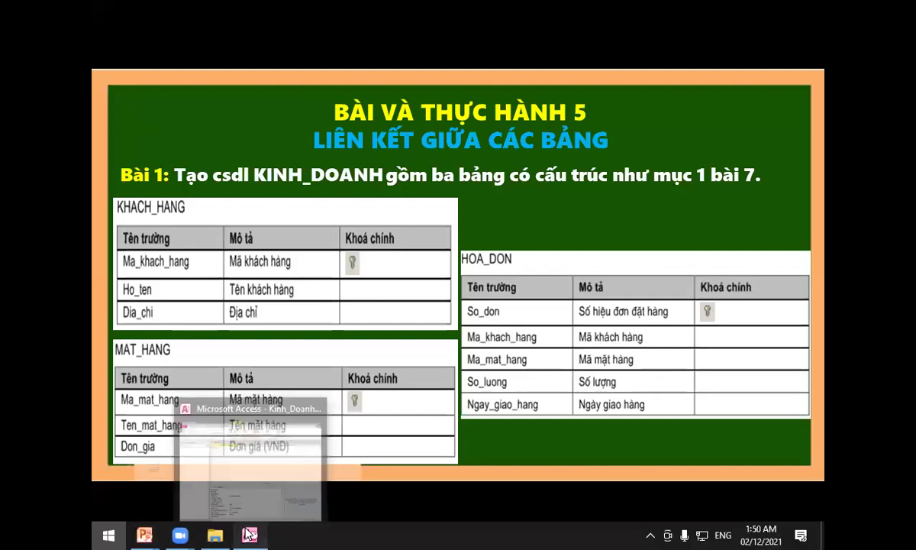
click(249, 535)
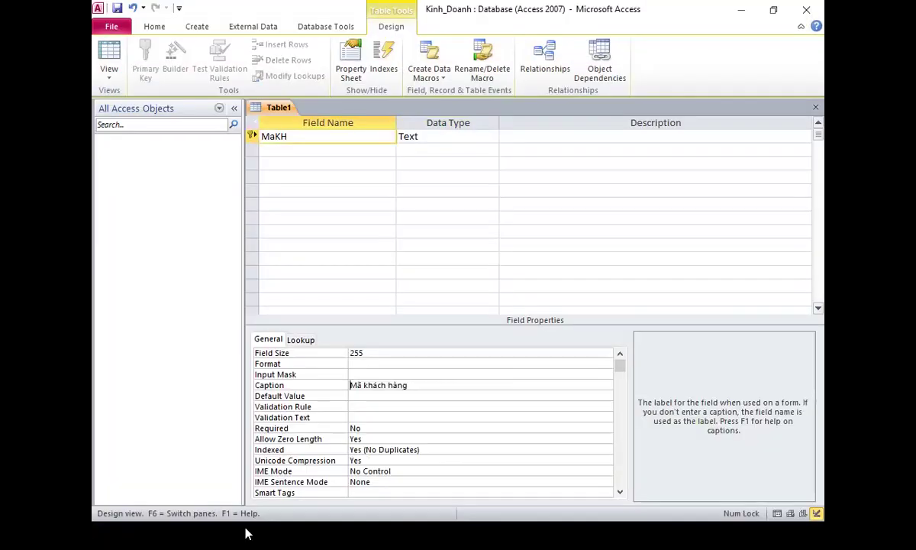
View the exercise slide full screen, then return to the table design.
mouse_move(245, 533)
key(super)
mouse_move(147, 534)
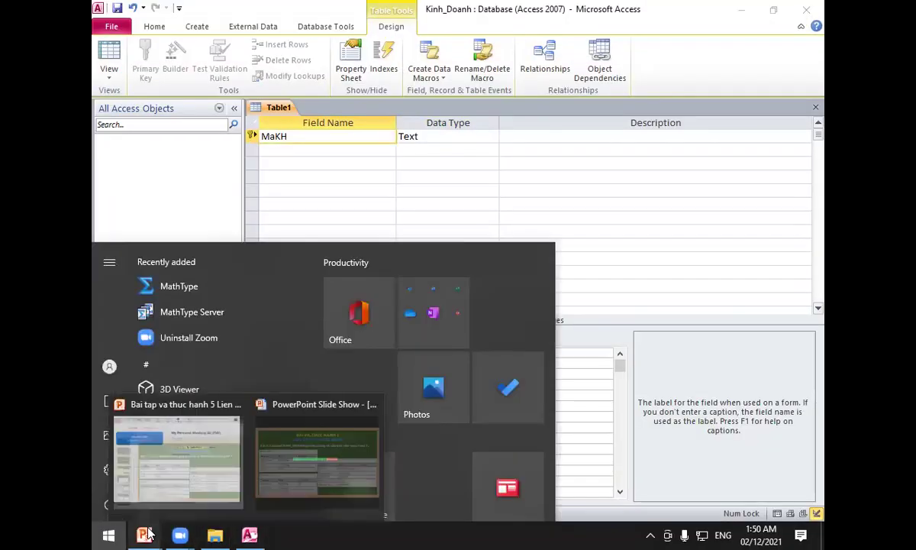
click(306, 477)
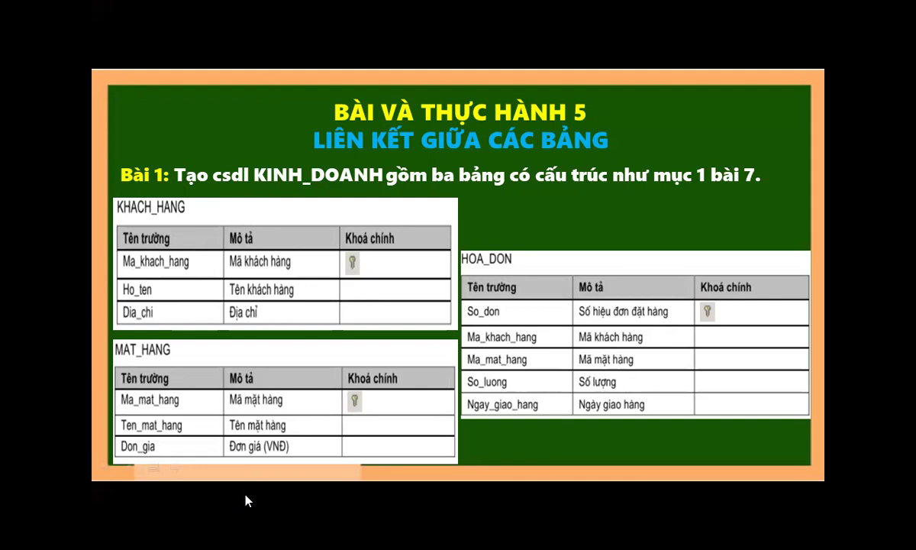
key(super)
click(249, 534)
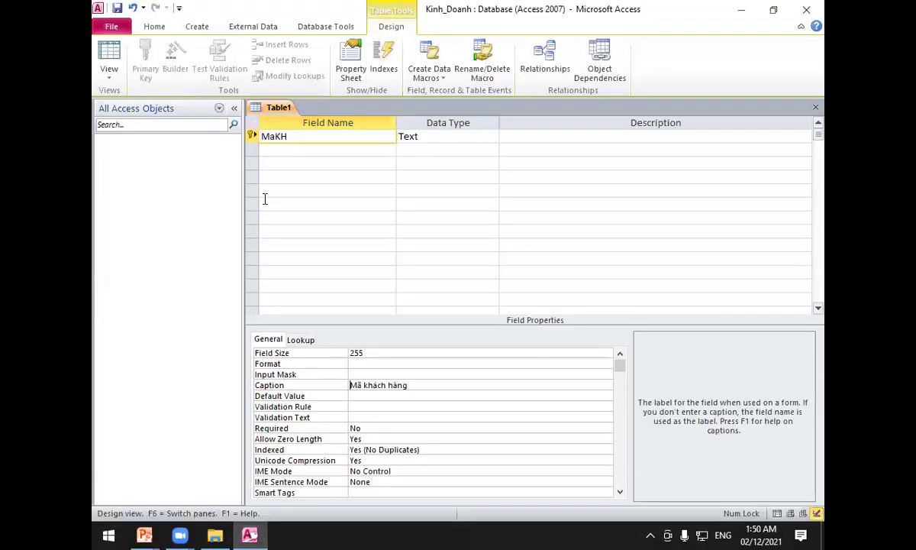
click(297, 150)
Add Text fields Hoten and diachi in the next two rows.
text(Hoten)
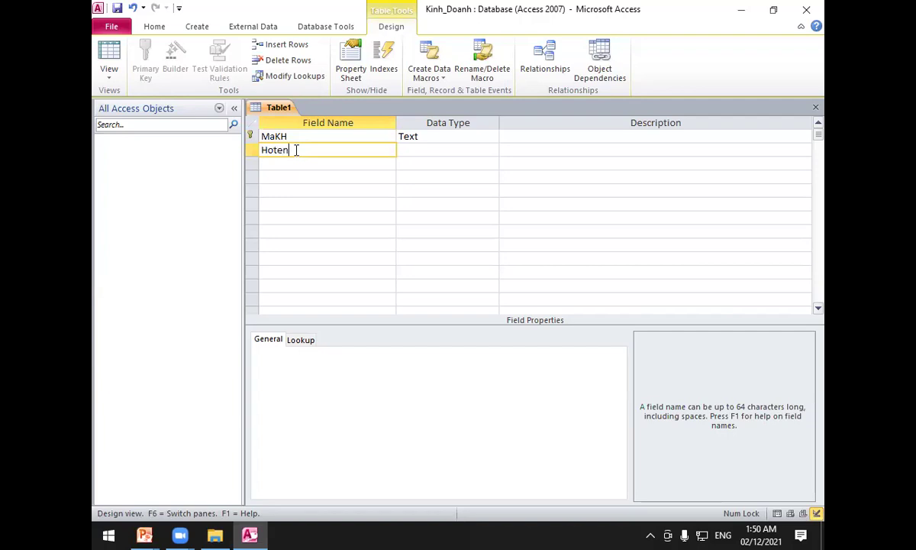
key(Tab)
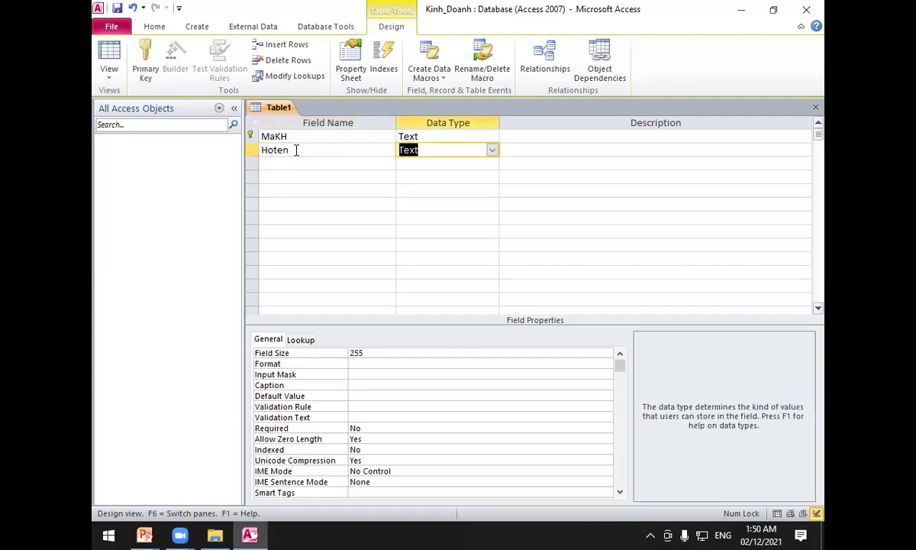
click(305, 162)
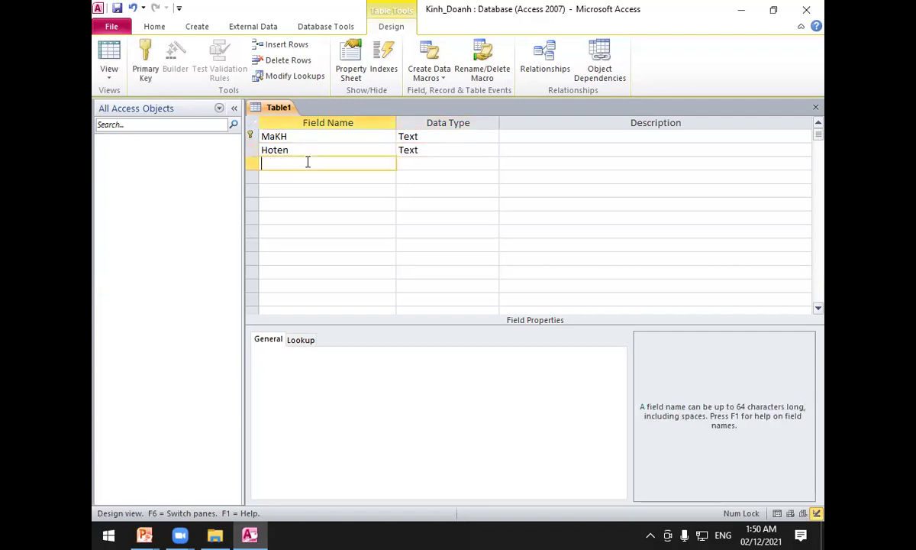
text(diachi)
key(Tab)
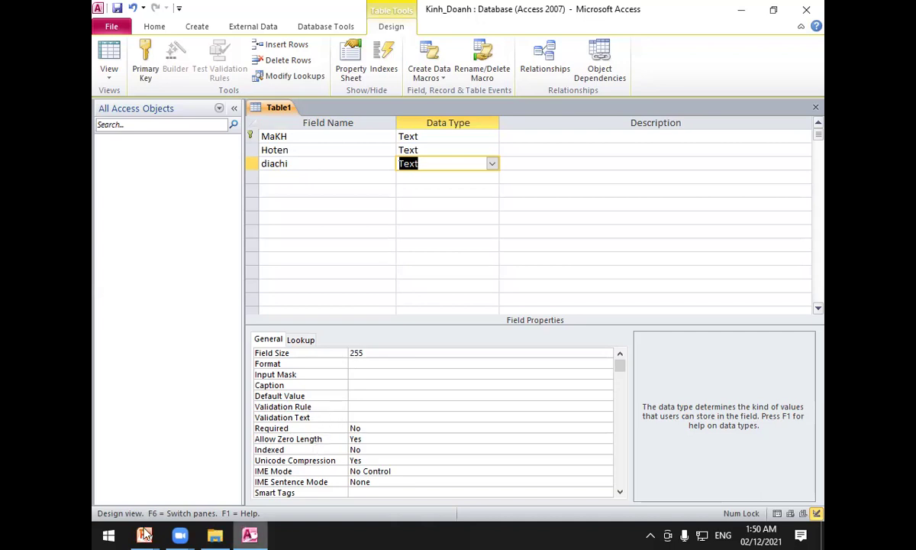
After checking the slide, caption Hoten 'Họ Tên' and diachi 'Địa Chỉ'.
mouse_move(144, 534)
click(305, 458)
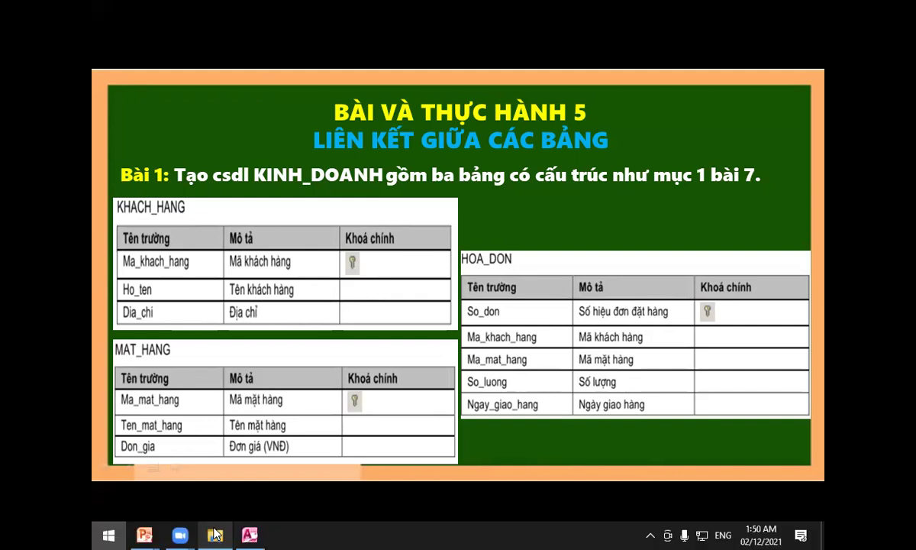
key(super)
click(250, 534)
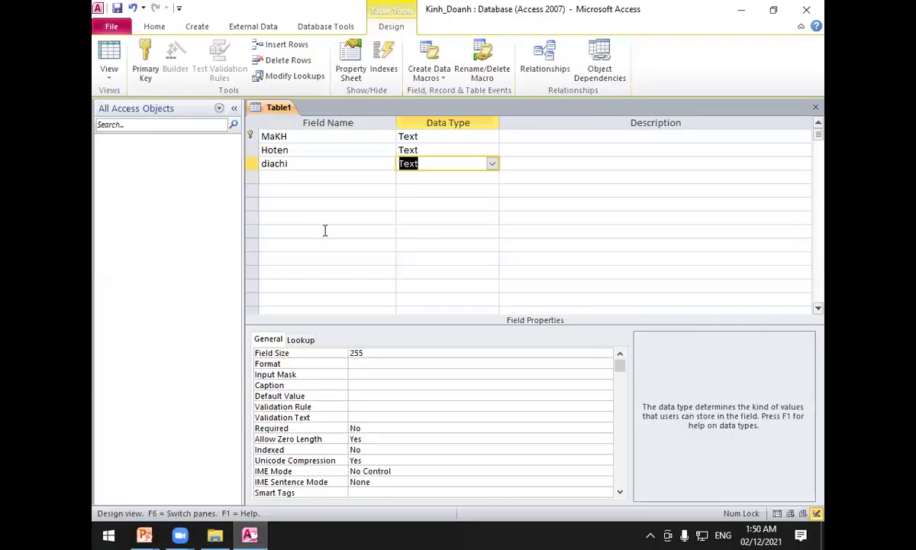
click(305, 146)
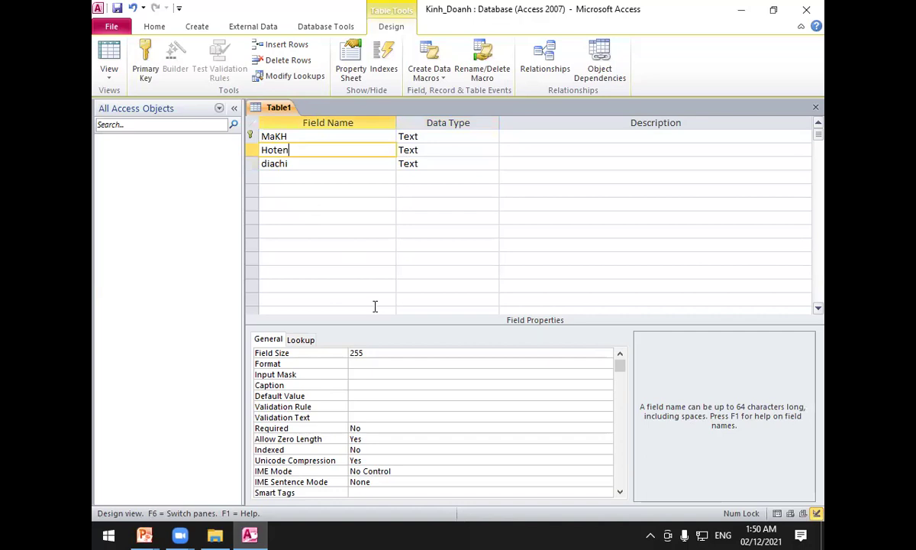
click(382, 381)
text(Họ Tên)
key(Return)
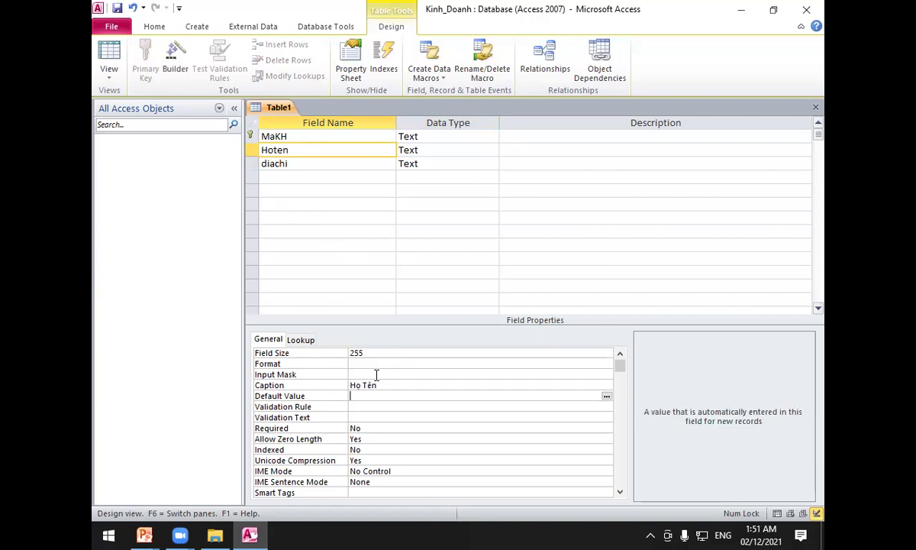
click(289, 163)
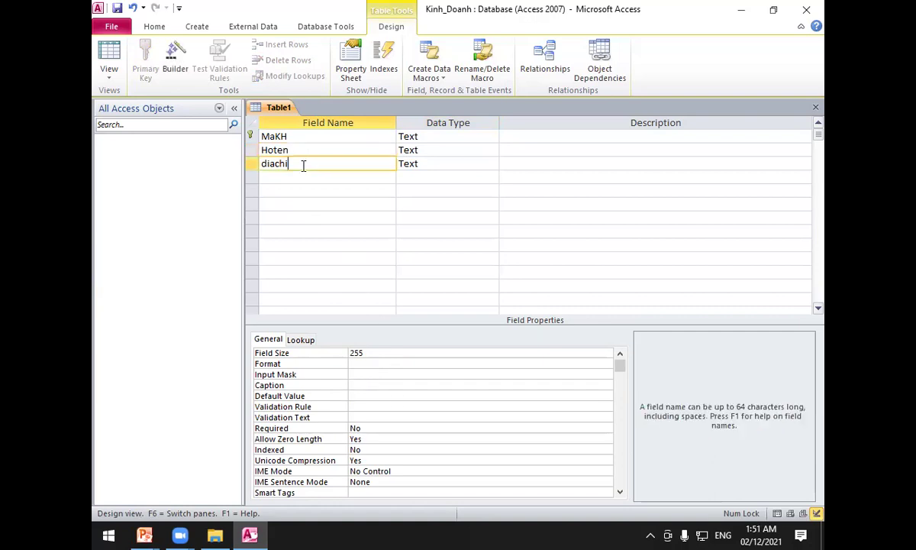
click(358, 384)
text(Đ)
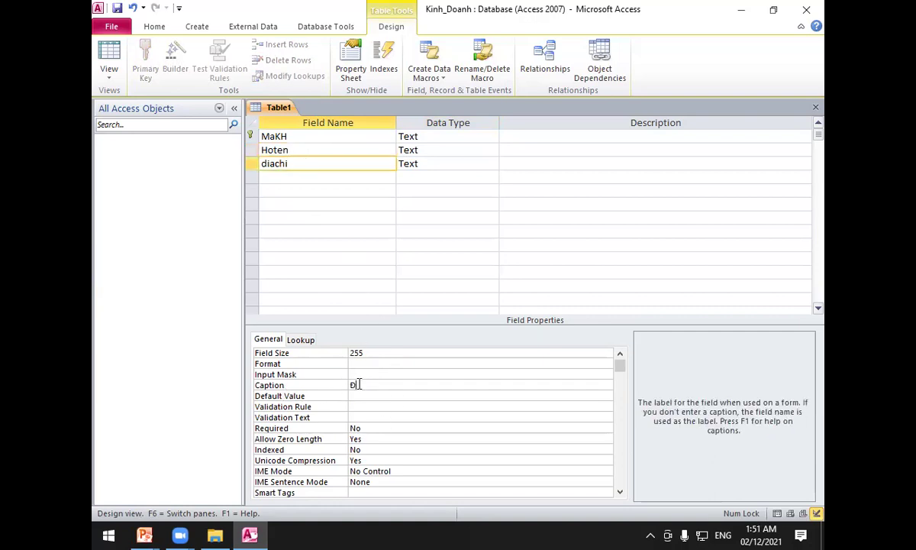
text(ịa Chỉ)
Save the table as khachhang.
click(117, 9)
text(khachhang)
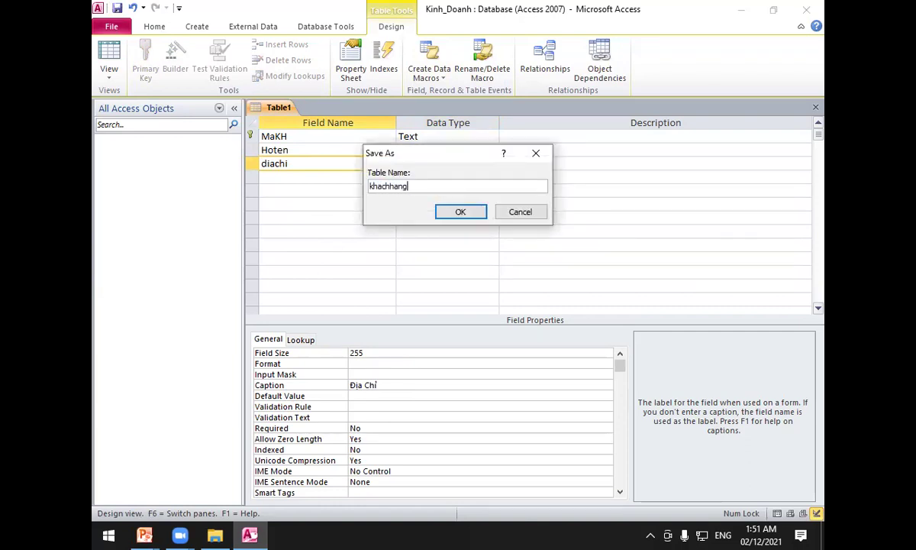
click(460, 213)
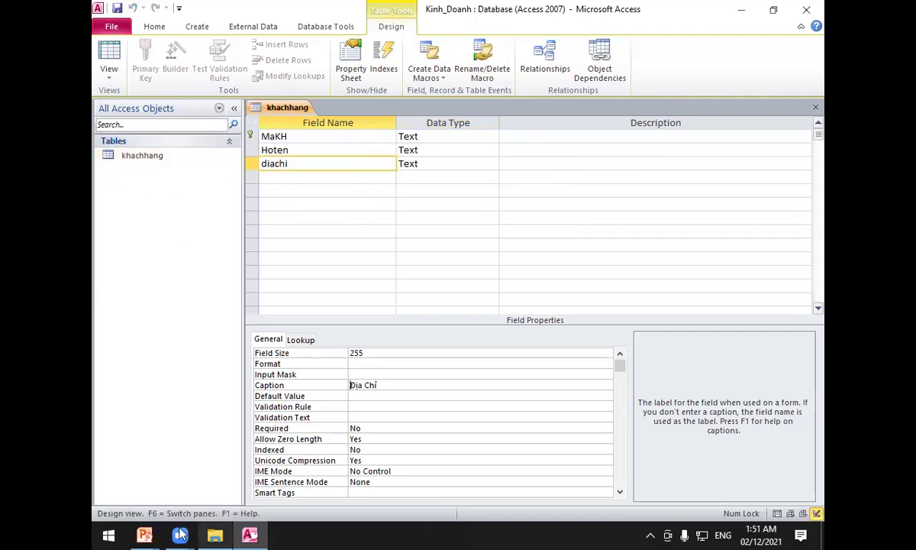
Check the exercise slide, then close the khachhang table design.
mouse_move(144, 535)
click(278, 454)
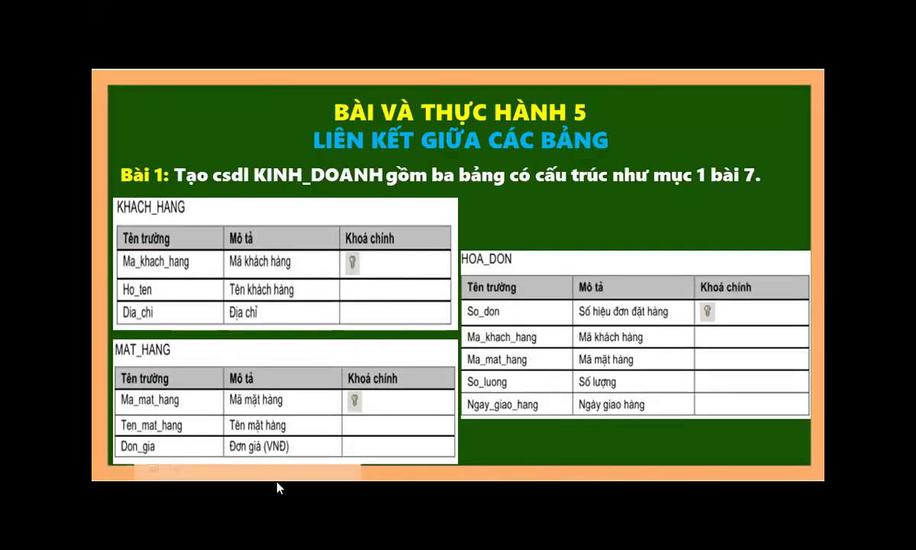
key(super)
click(260, 532)
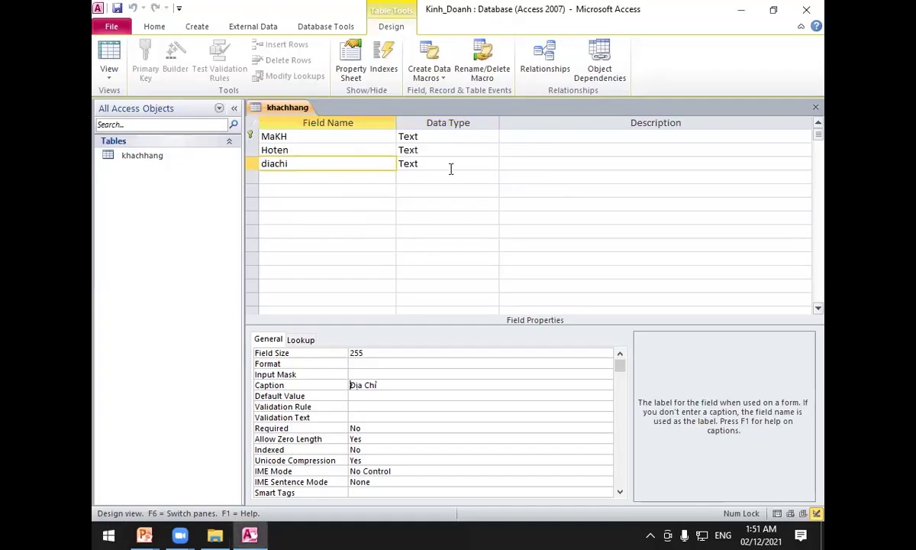
right_click(297, 107)
click(309, 131)
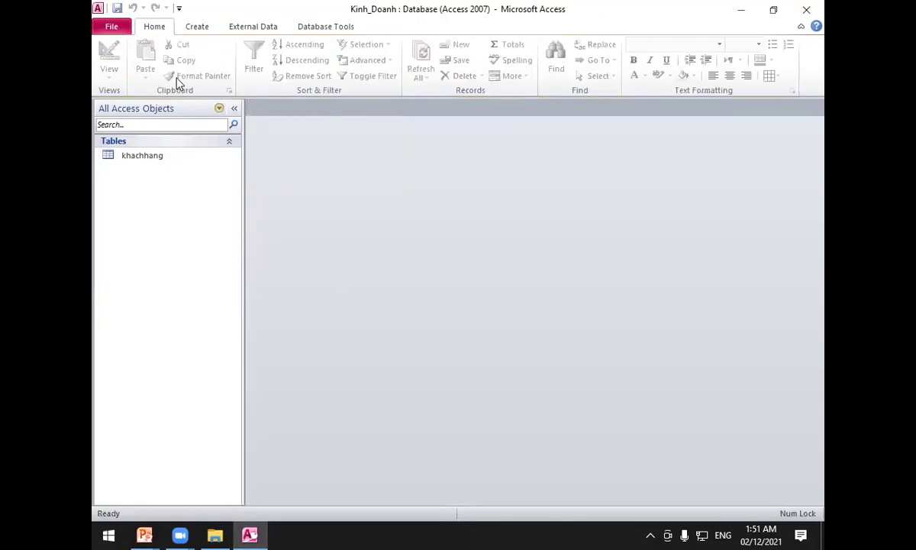
click(197, 27)
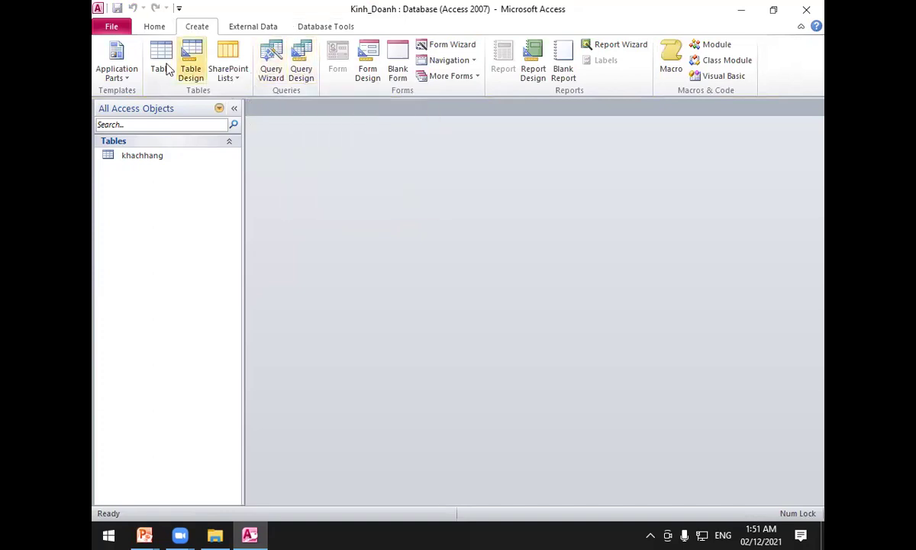
Start a new table in Design view and review the exercise slide.
click(191, 73)
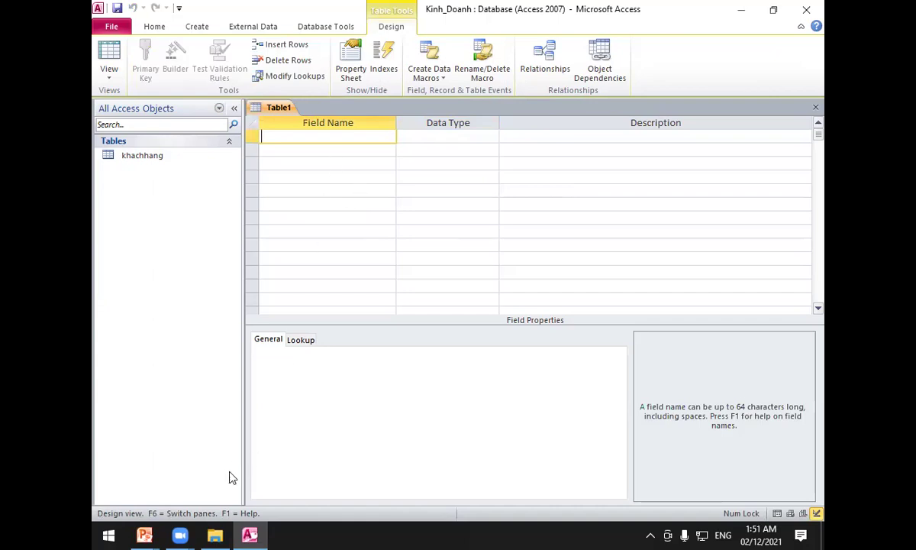
mouse_move(147, 533)
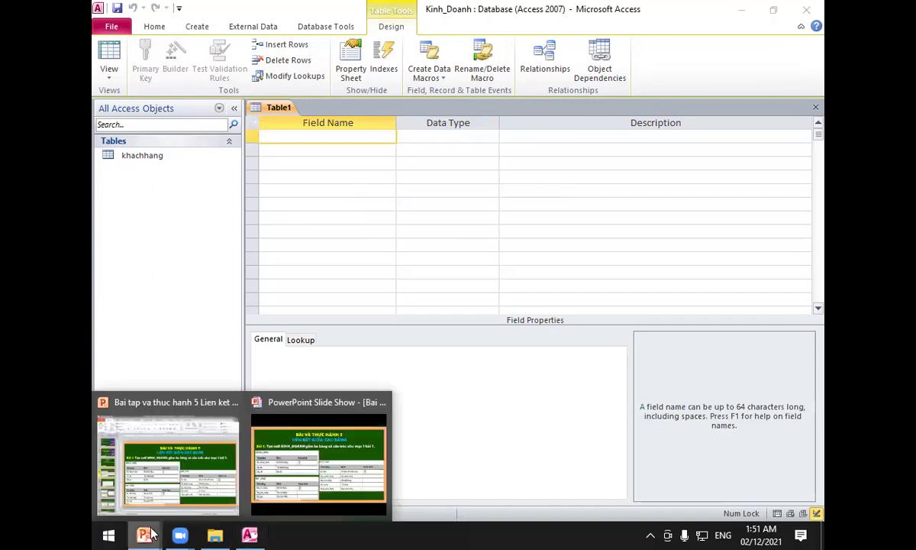
click(287, 481)
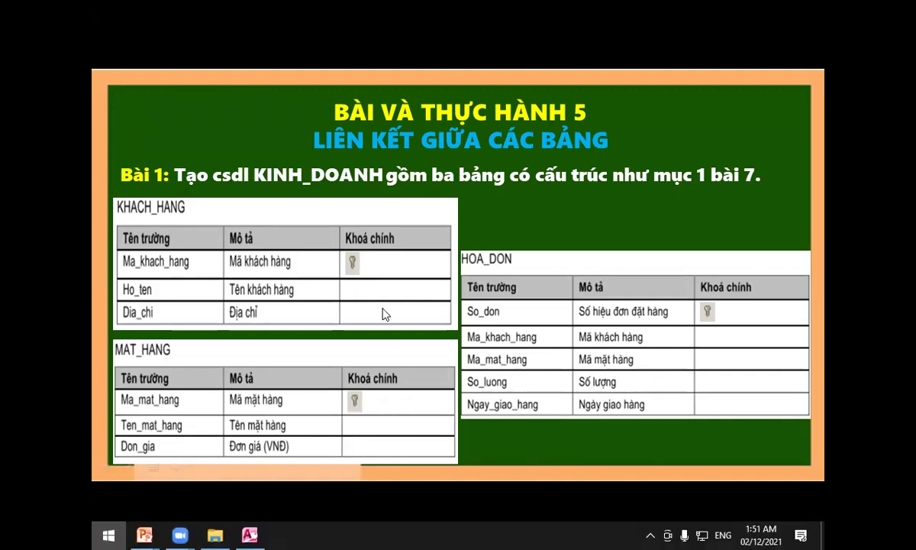
key(super)
click(250, 534)
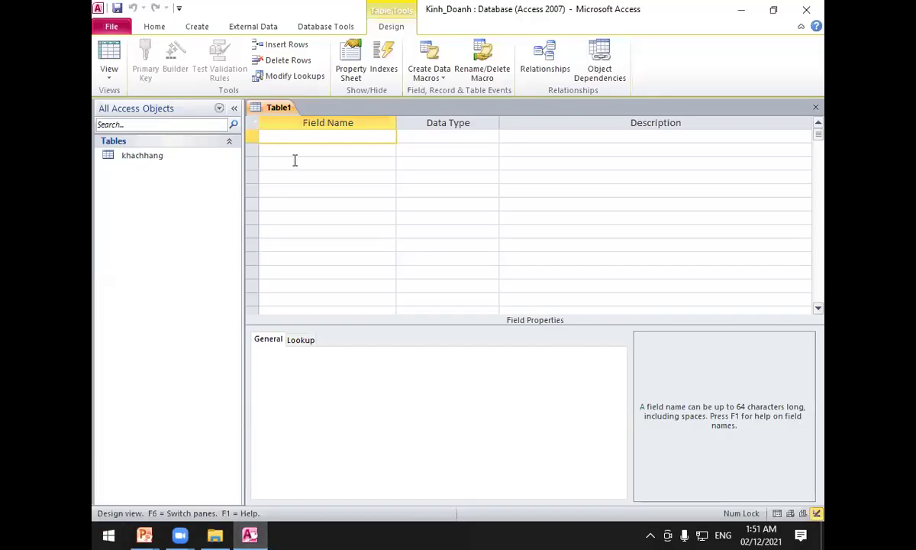
Add the Mamh field and make it the primary key.
text(Mamh)
key(Tab)
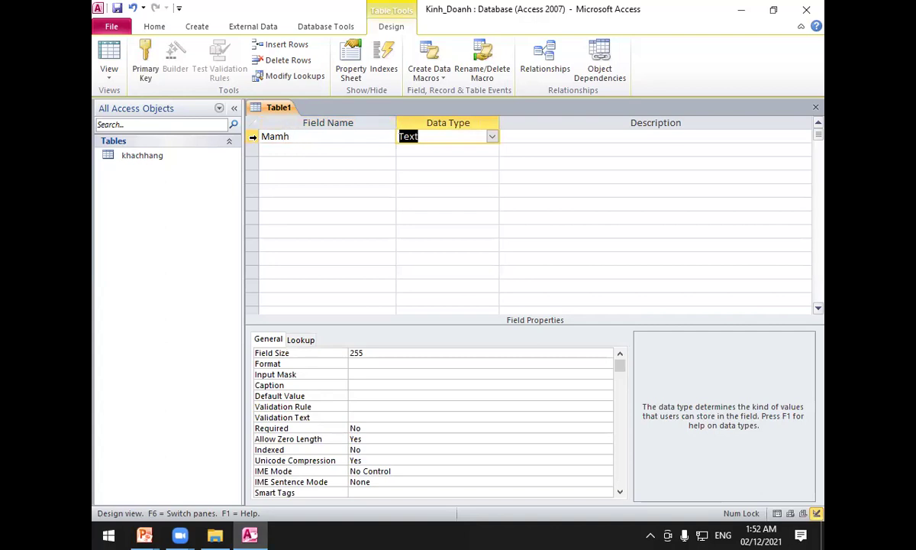
click(251, 136)
click(145, 65)
Add tenmh as Text and dongia as a Number field.
click(271, 146)
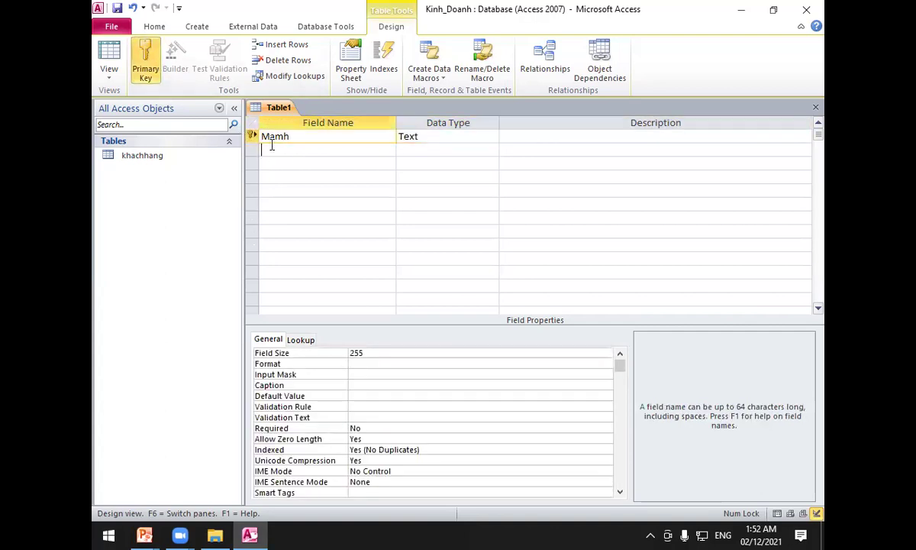
text(tenmh)
key(Tab)
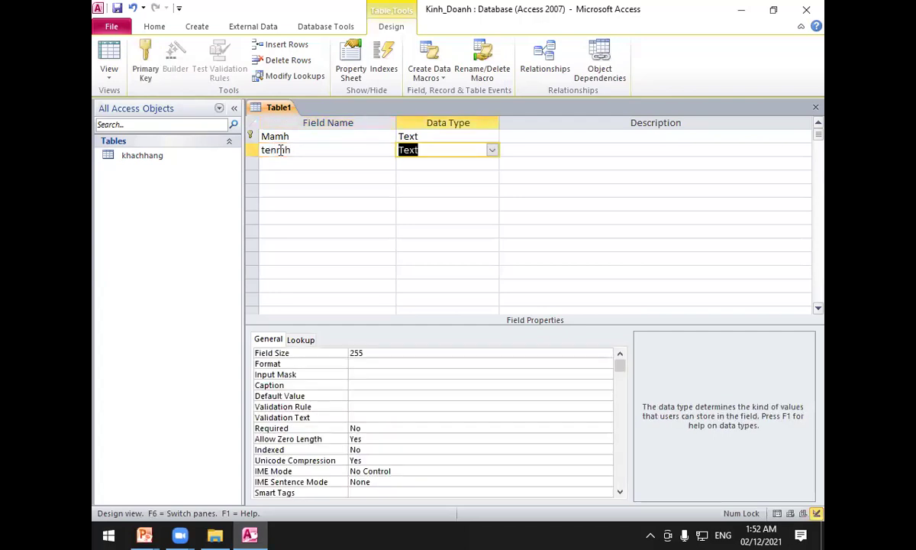
click(294, 163)
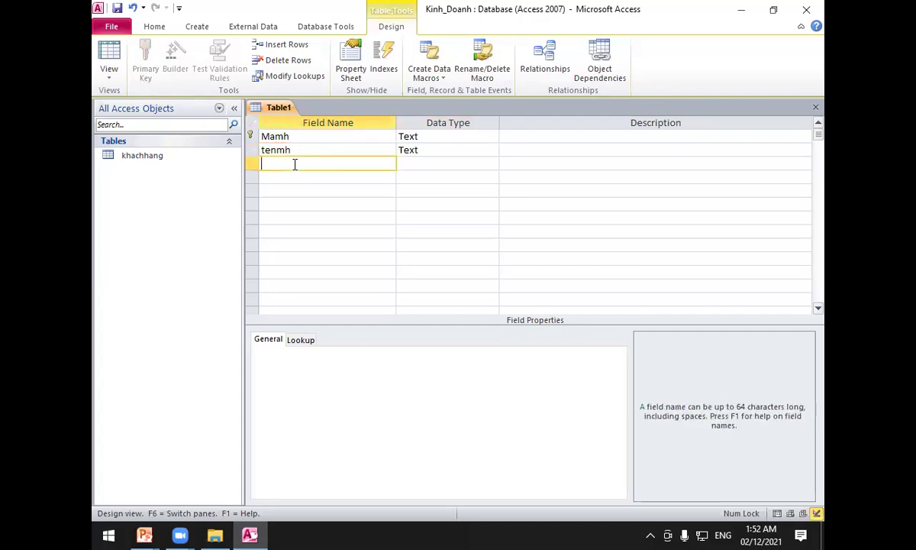
text(dongia)
click(470, 165)
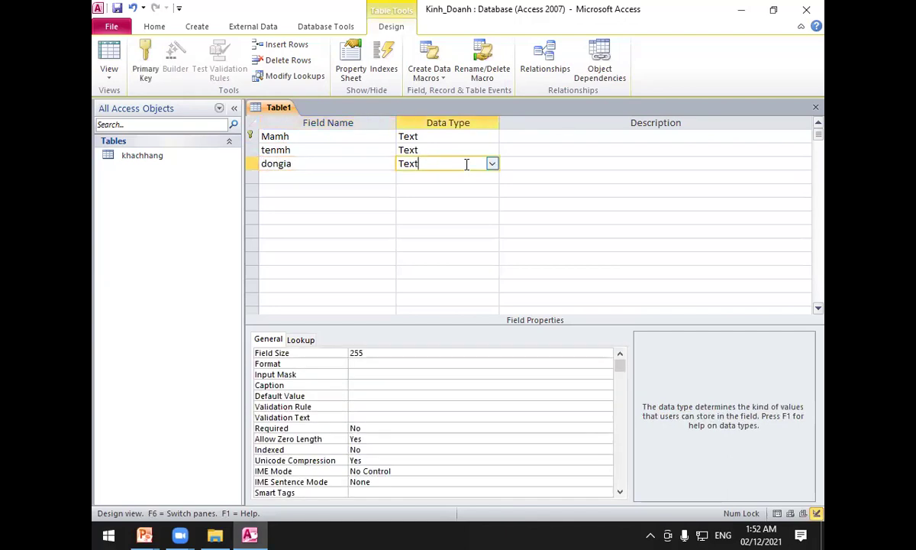
key(BackSpace)
key(BackSpace)
key(BackSpace)
text(ny)
text(u)
click(416, 174)
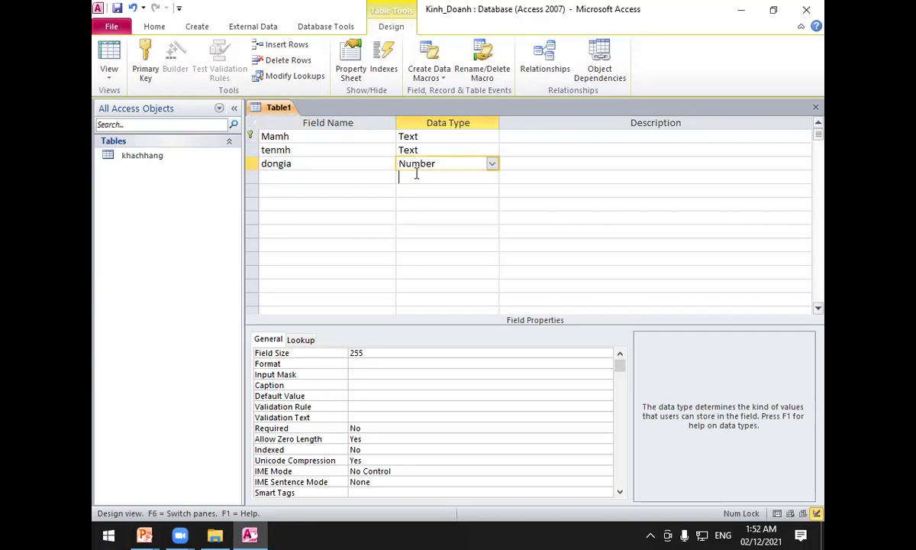
click(420, 162)
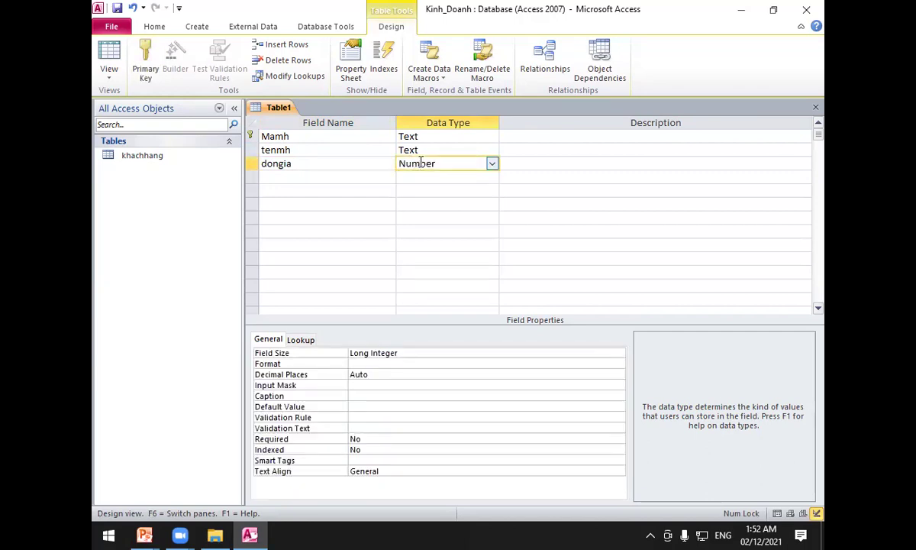
click(315, 177)
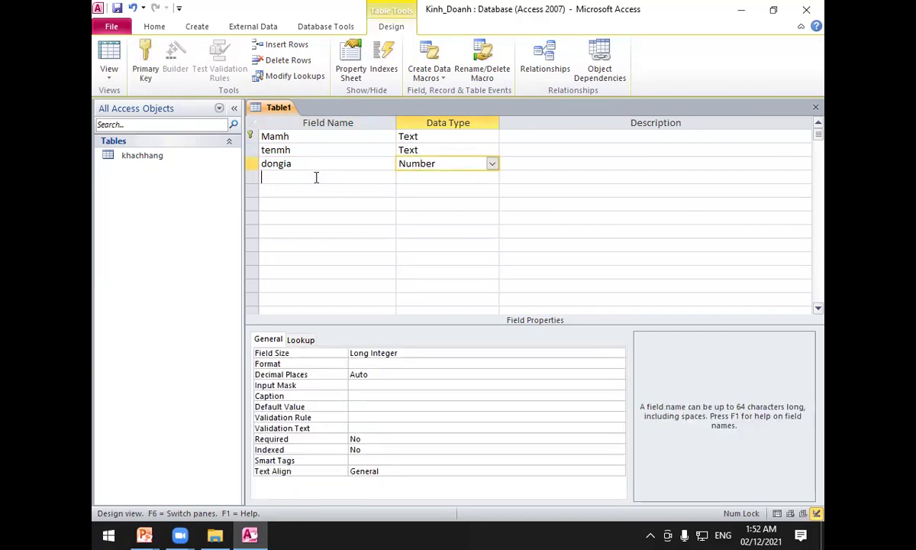
Recheck the table layouts on the slide, then return to the Mamh field.
click(251, 534)
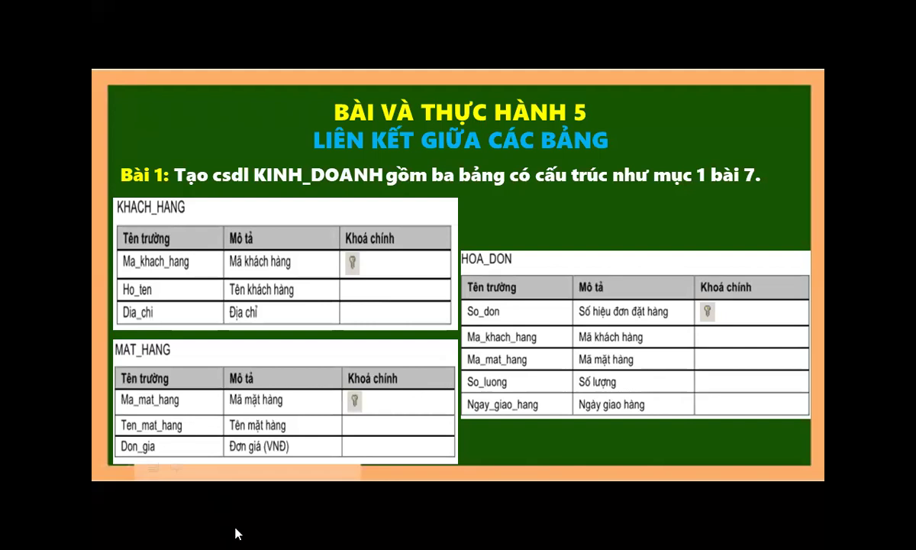
mouse_move(246, 534)
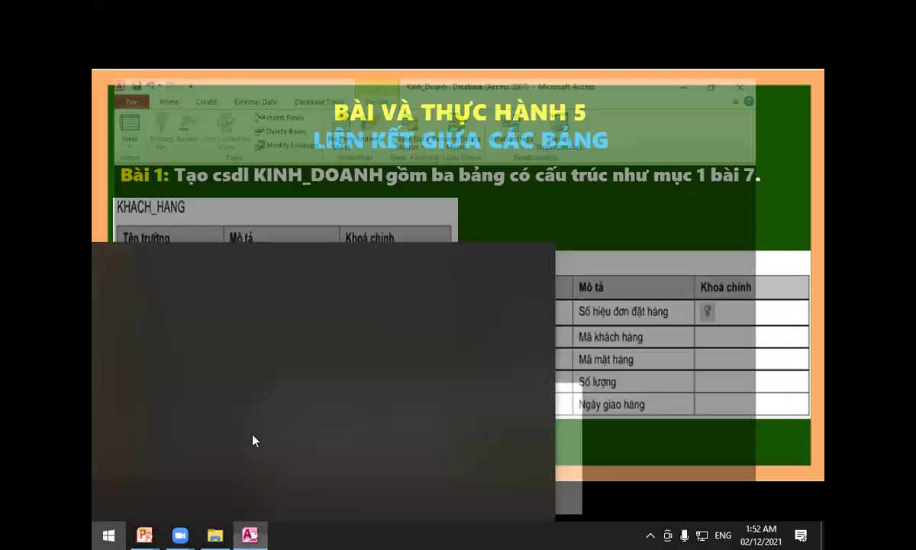
click(254, 439)
click(345, 136)
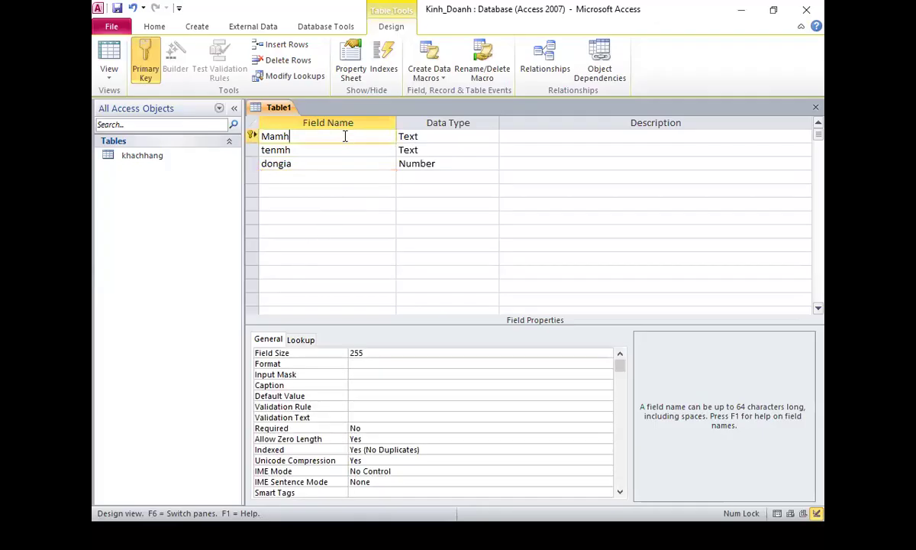
Caption Mamh 'Ma mặt hàng', tenmh 'Tên mặt hàng' and dongia 'Đơn Giá'.
click(369, 383)
text(Ma)
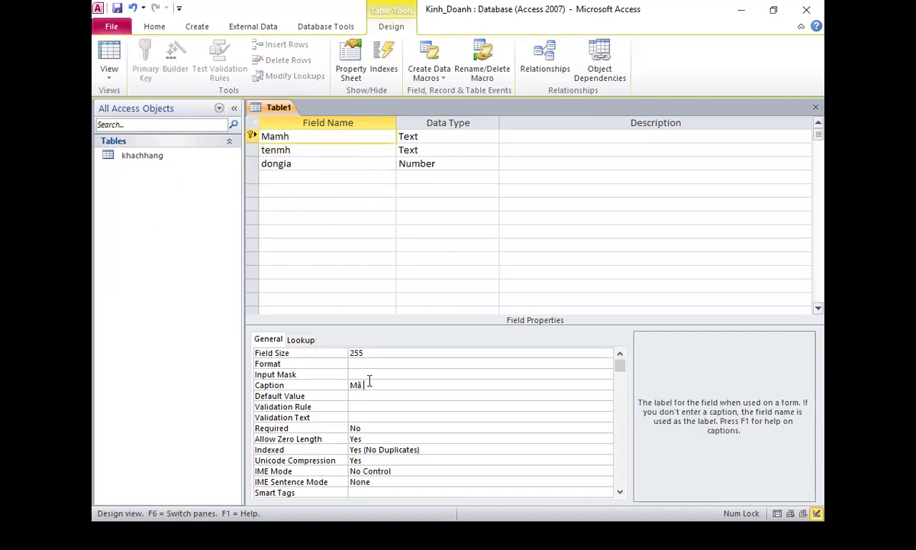
text( mặt hàng)
click(346, 150)
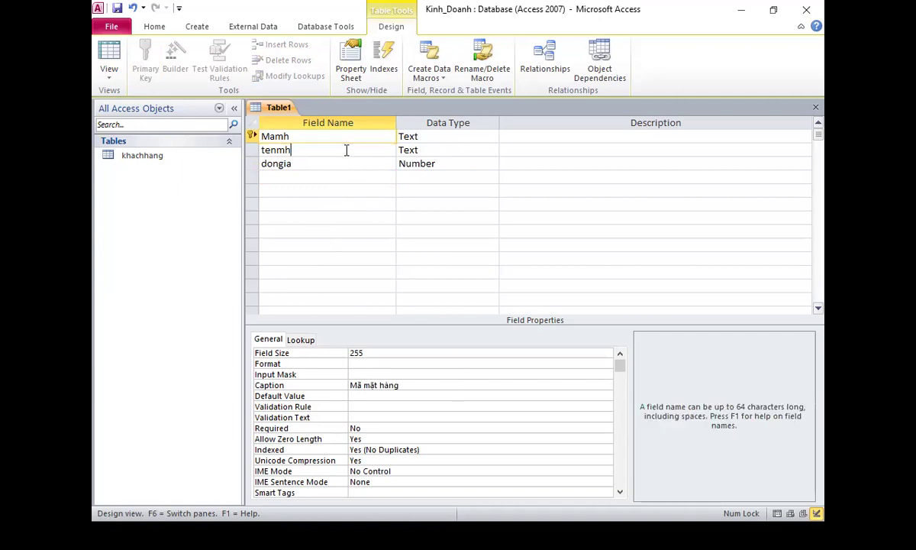
click(369, 393)
click(372, 387)
text(Tên mặt hàng)
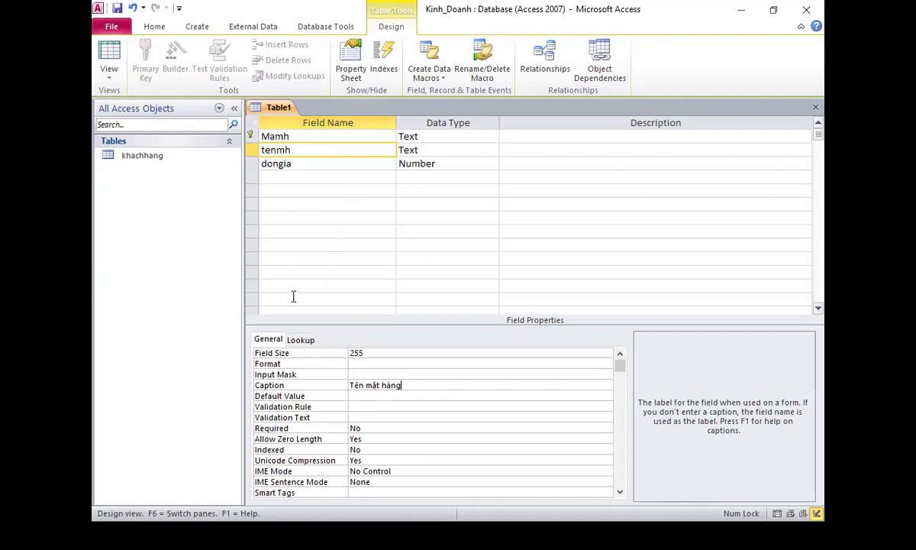
click(276, 163)
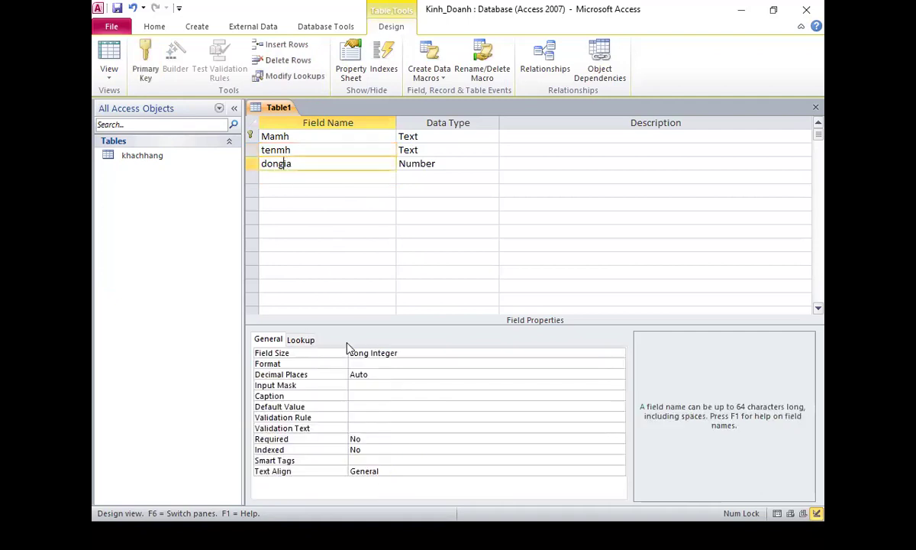
click(365, 386)
key(Down)
text(D)
text(on Gia)
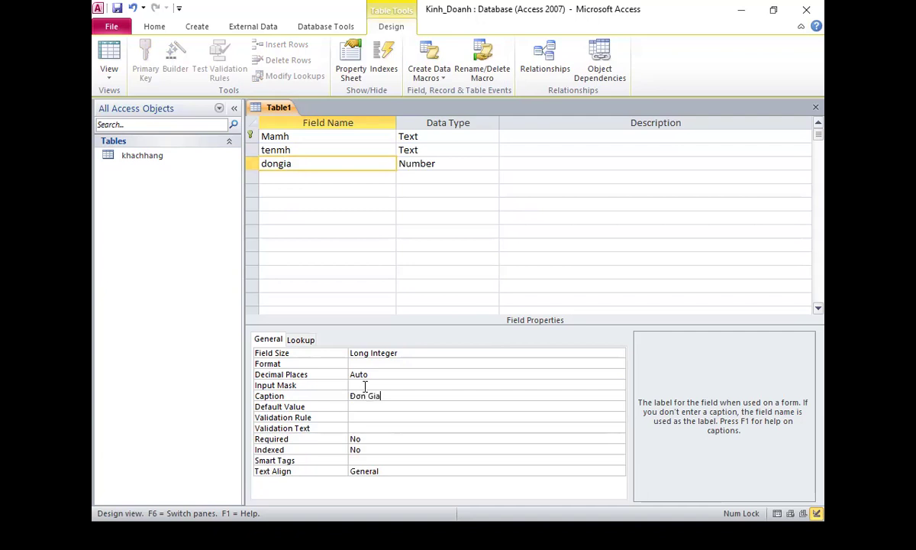
text(s)
Save the table as mathang and switch back to the lesson slide show.
key(ctrl+s)
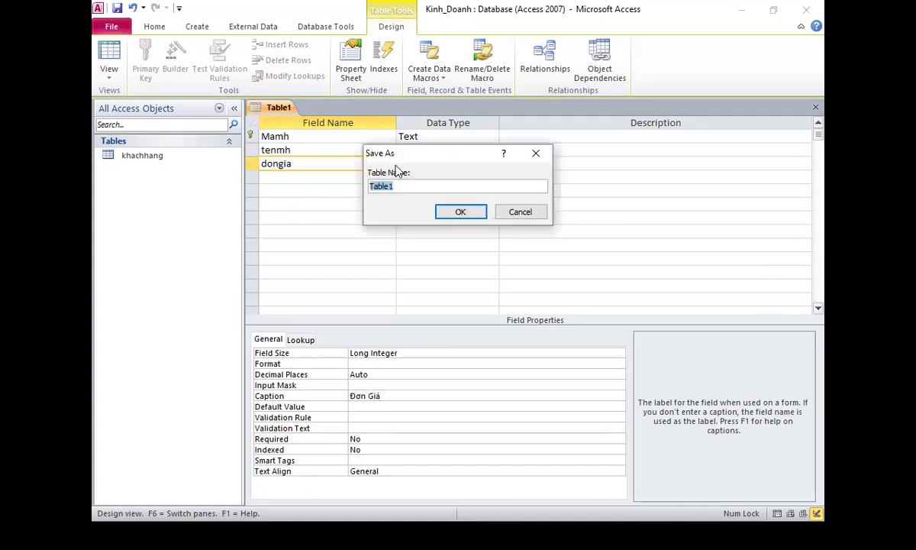
text(Mãt)
key(BackSpace)
key(BackSpace)
key(BackSpace)
text(mathang)
click(455, 215)
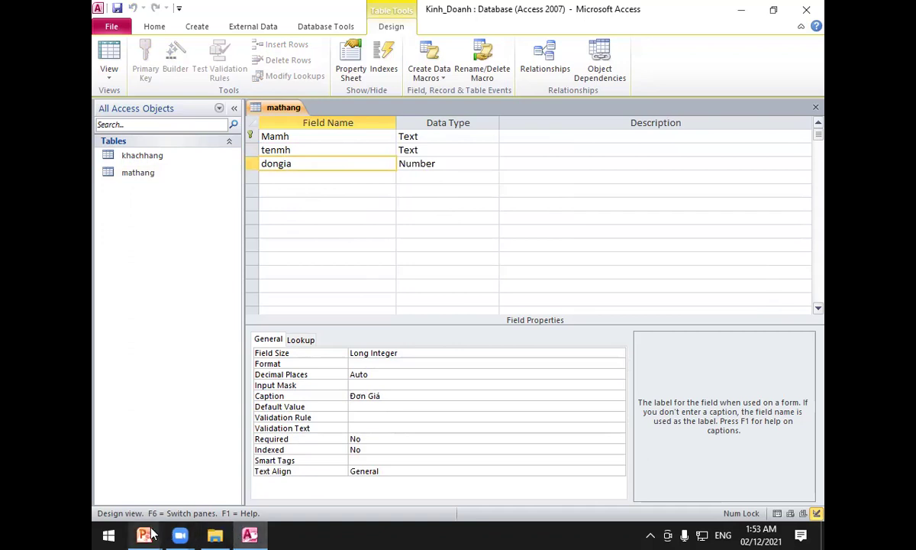
click(347, 465)
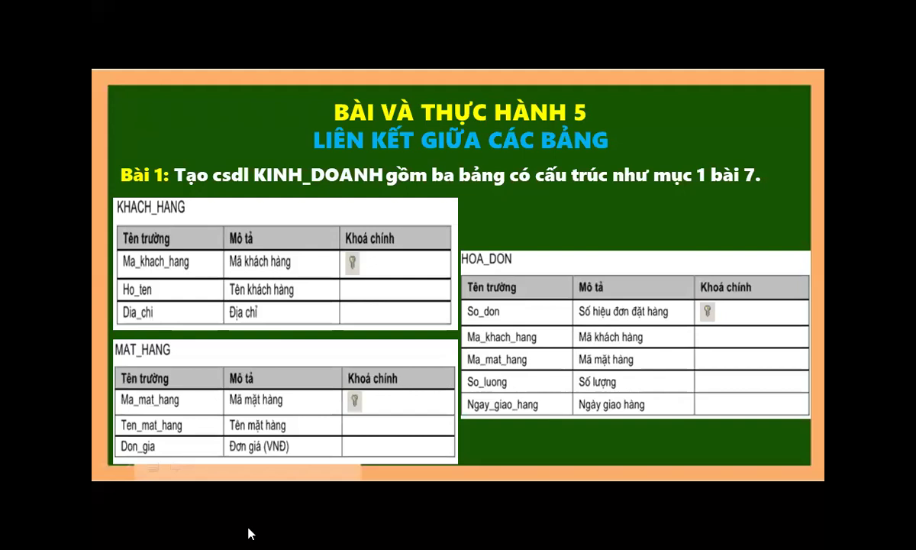
View the lesson slide, then bring the Access window with the mathang table design back.
key(super)
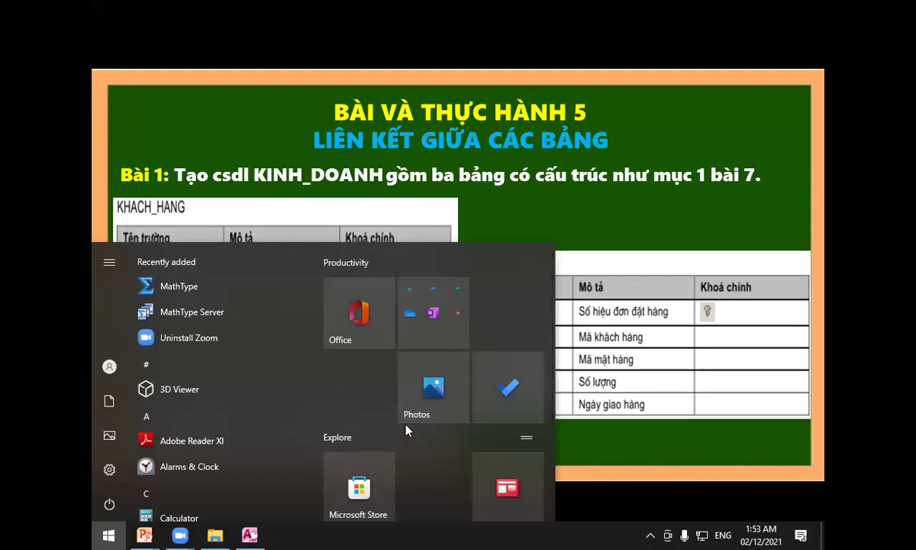
click(601, 357)
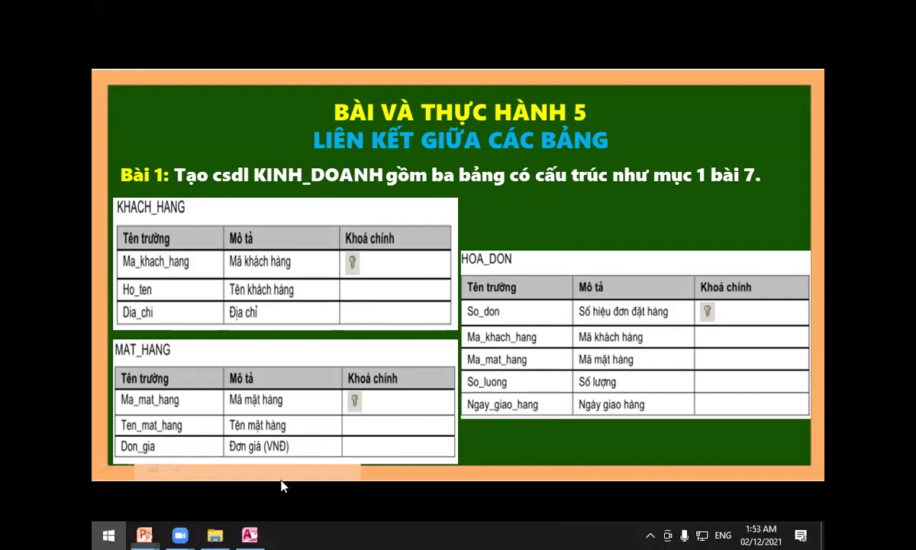
key(super)
mouse_move(249, 534)
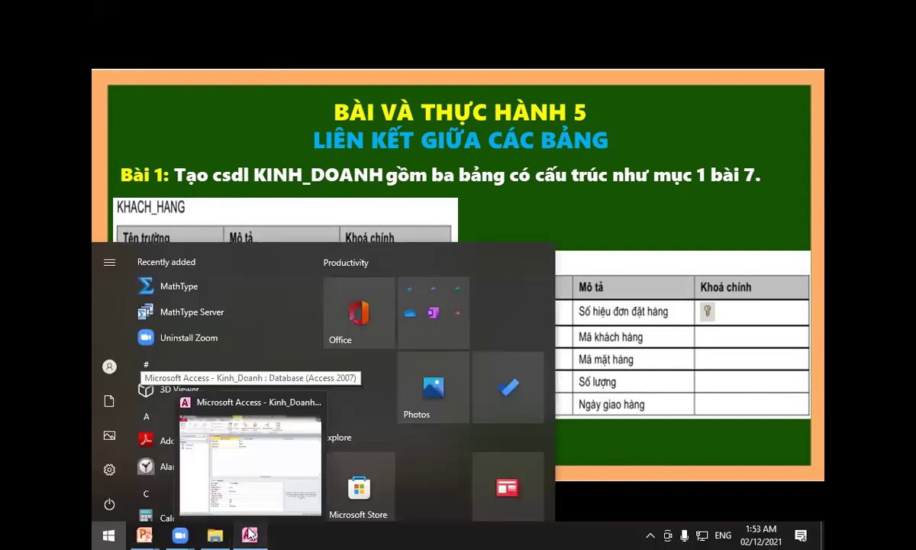
click(252, 451)
Close mathang and start a new design-view table whose primary key is the Text field sodon.
right_click(284, 107)
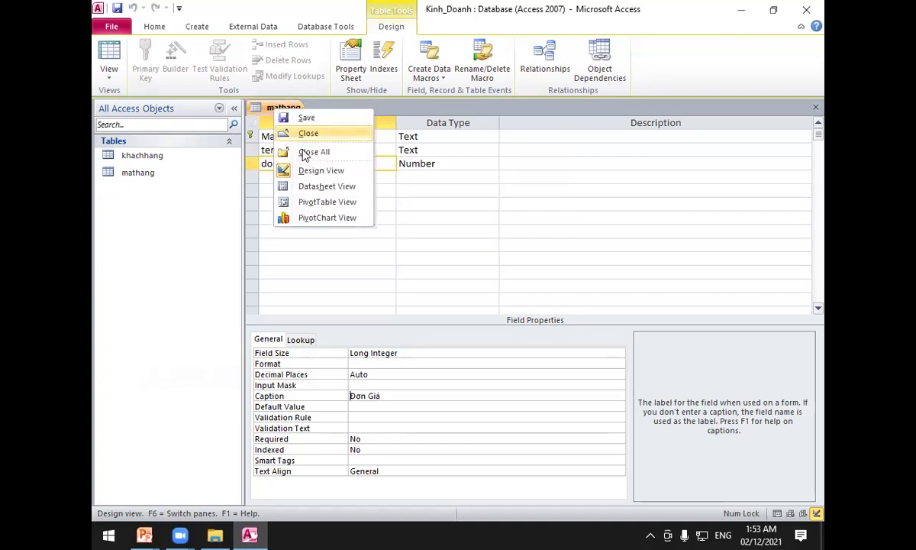
click(304, 134)
click(200, 28)
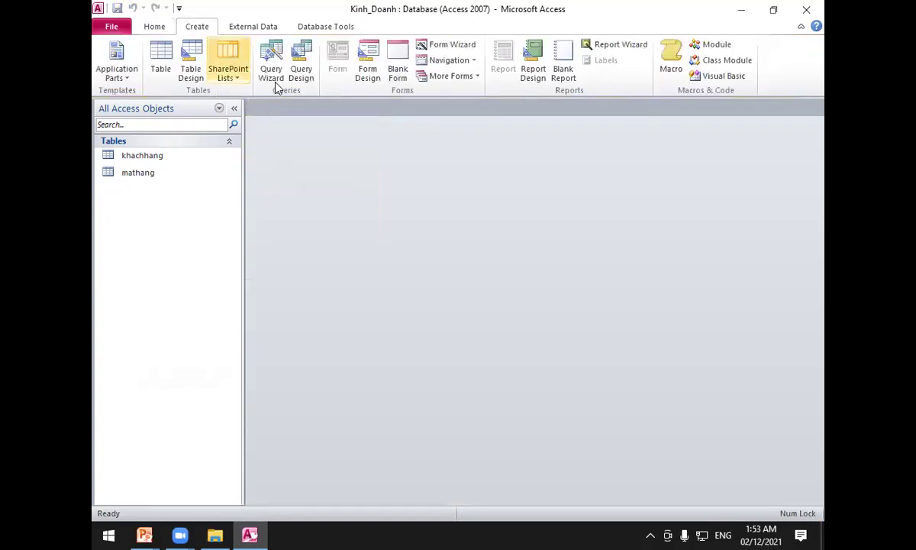
click(190, 62)
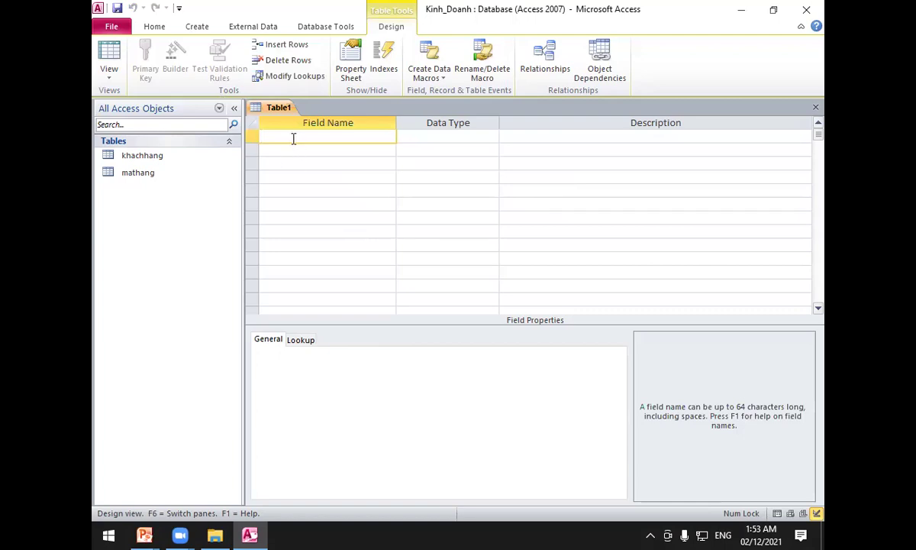
text(sodon)
key(Tab)
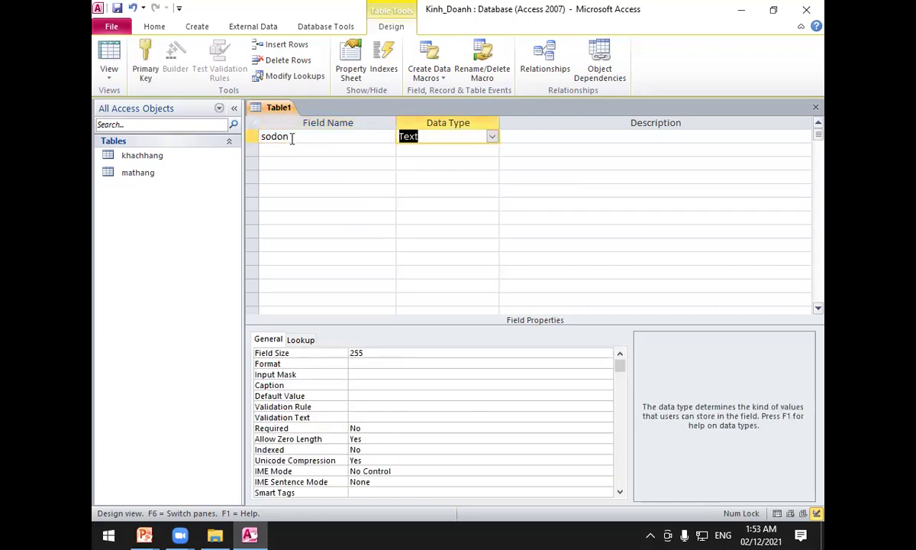
click(250, 136)
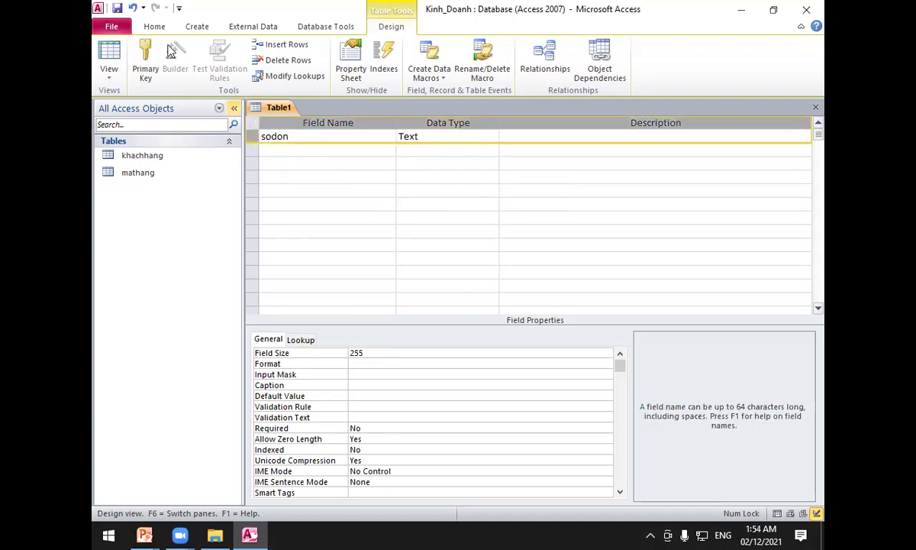
click(140, 62)
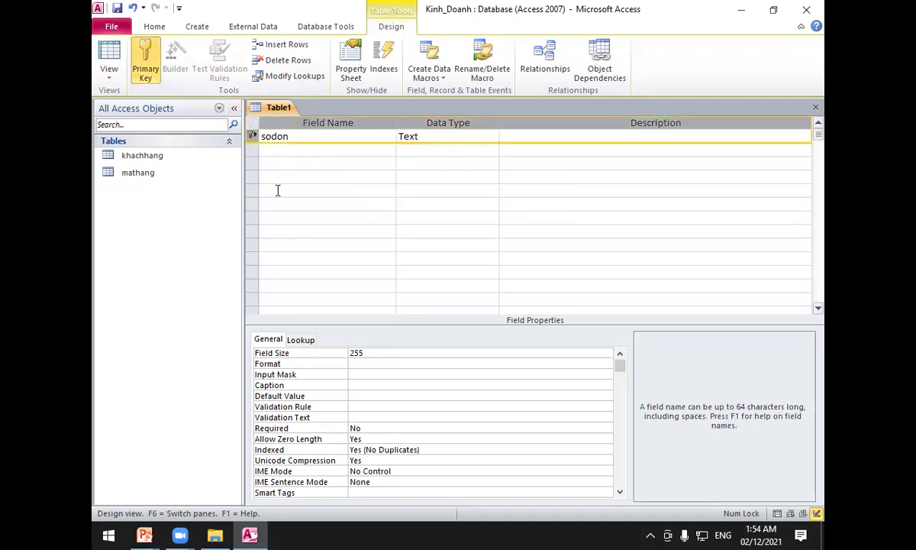
Check the lesson slide show full screen, then return to the Access table design.
click(145, 534)
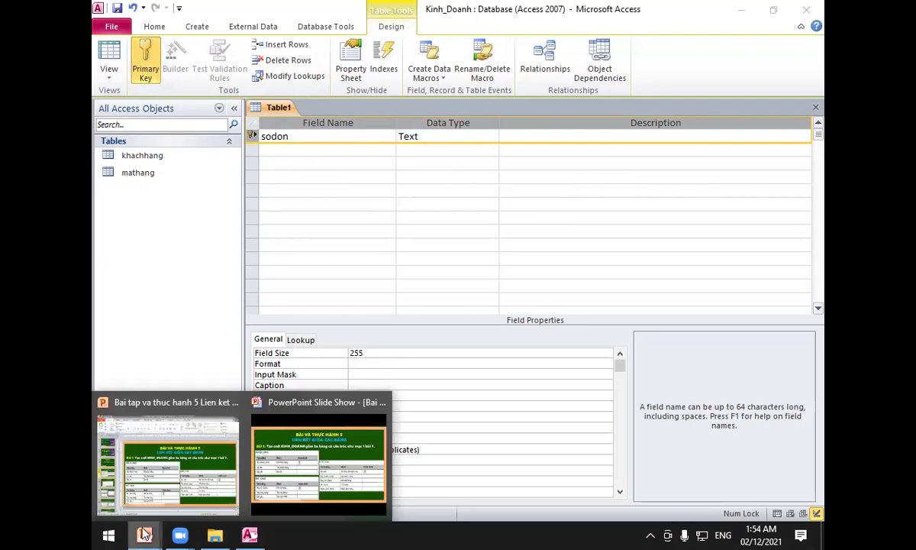
click(294, 496)
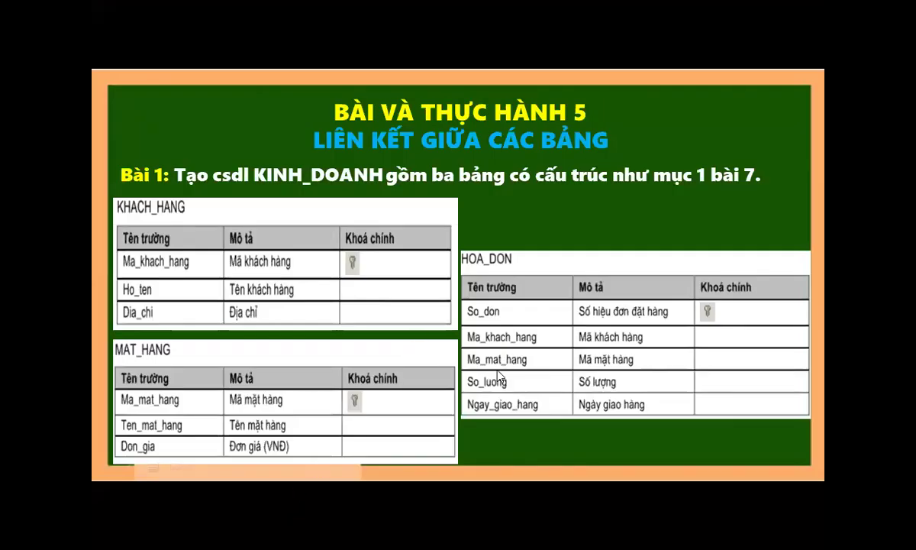
key(super)
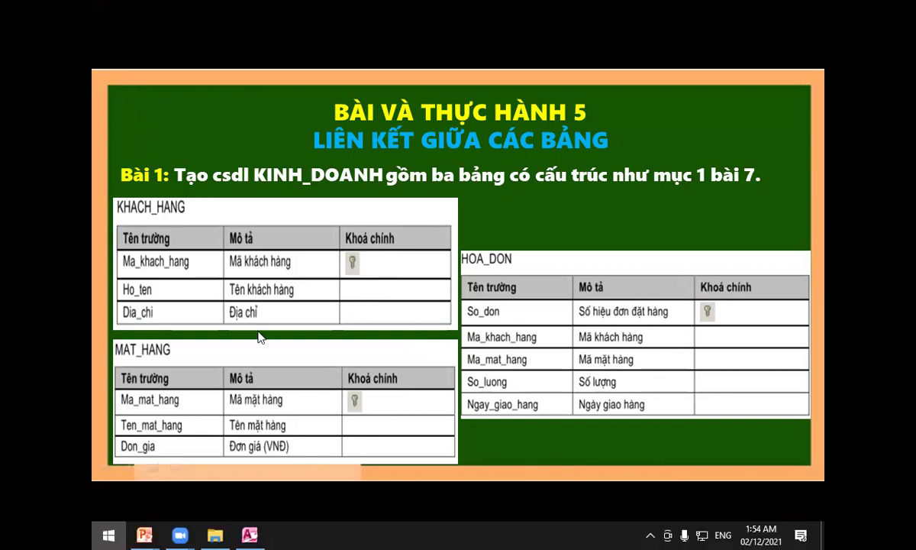
mouse_move(254, 534)
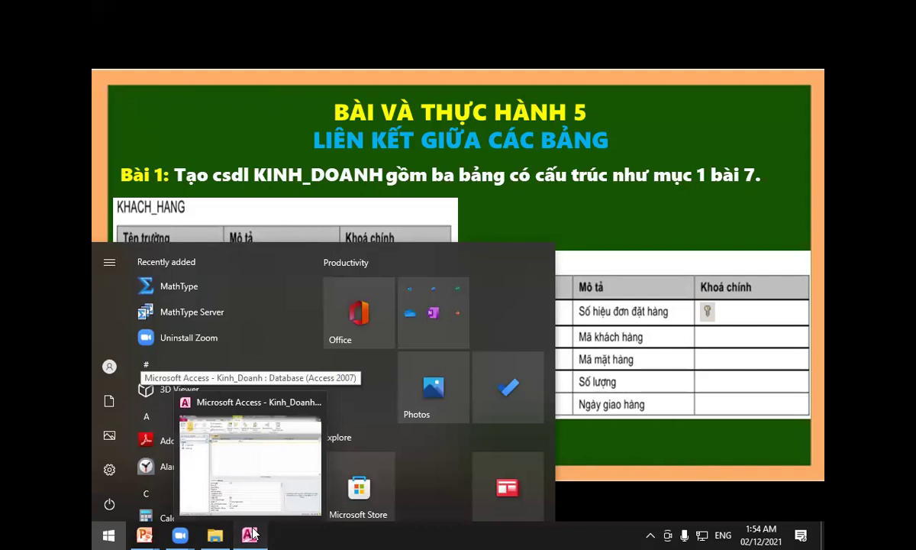
click(241, 497)
Add makh and mamh as Text fields below sodon.
click(281, 148)
text(makh)
key(Tab)
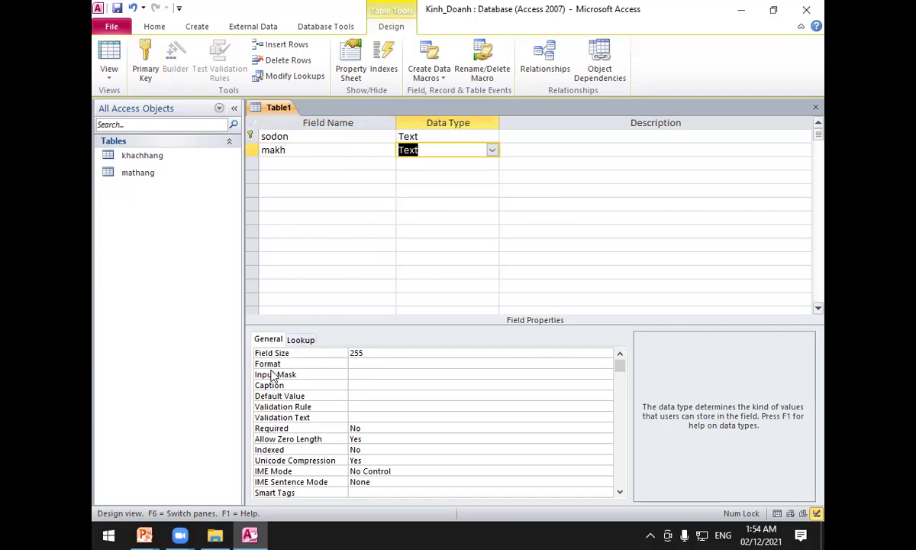
click(281, 163)
text(mamh)
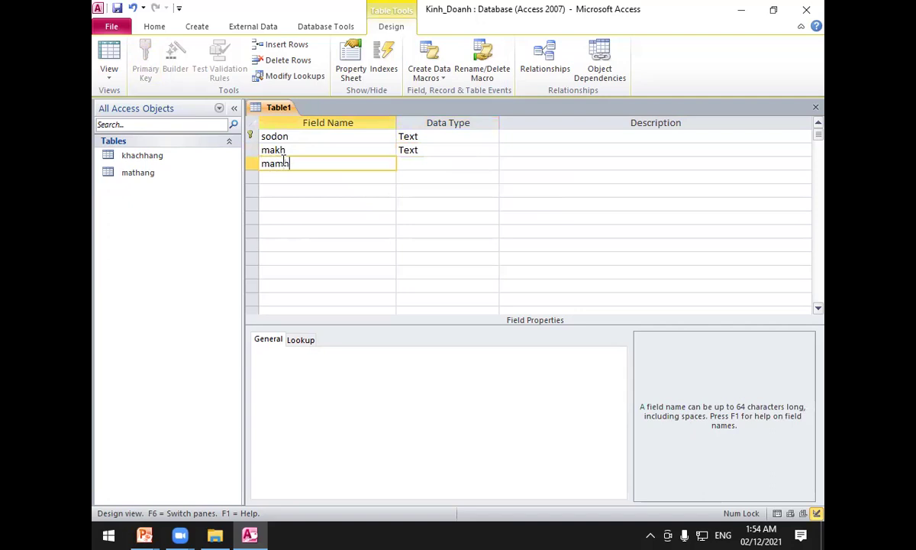
key(Tab)
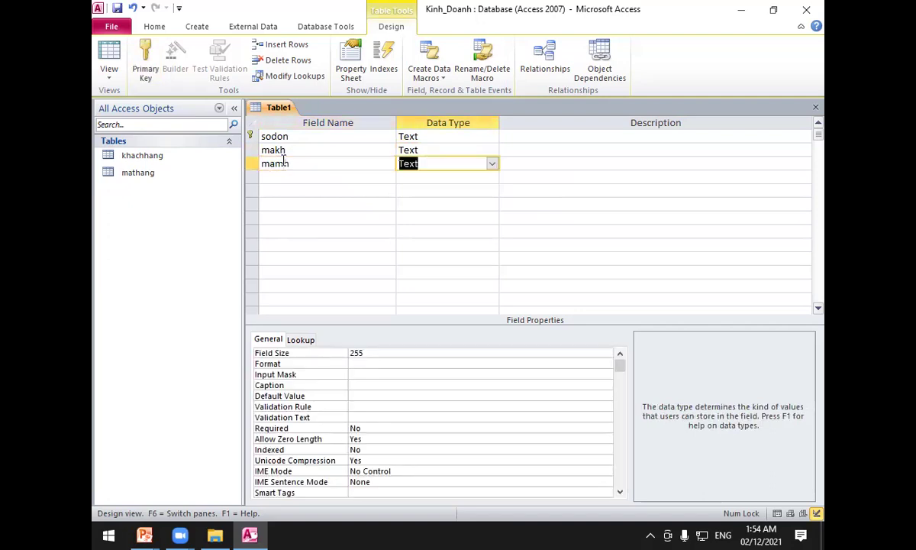
Advance the lesson slide show to the Bài 2 slide.
click(246, 533)
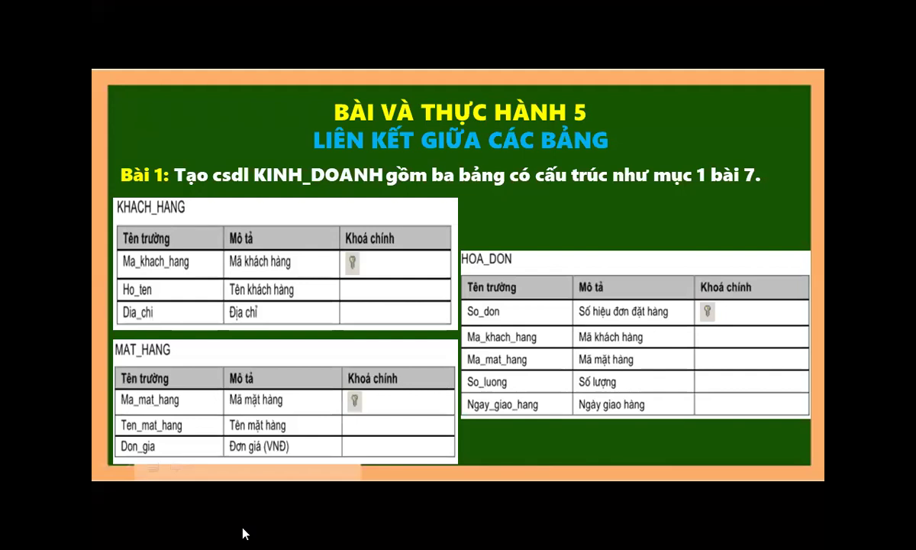
click(292, 238)
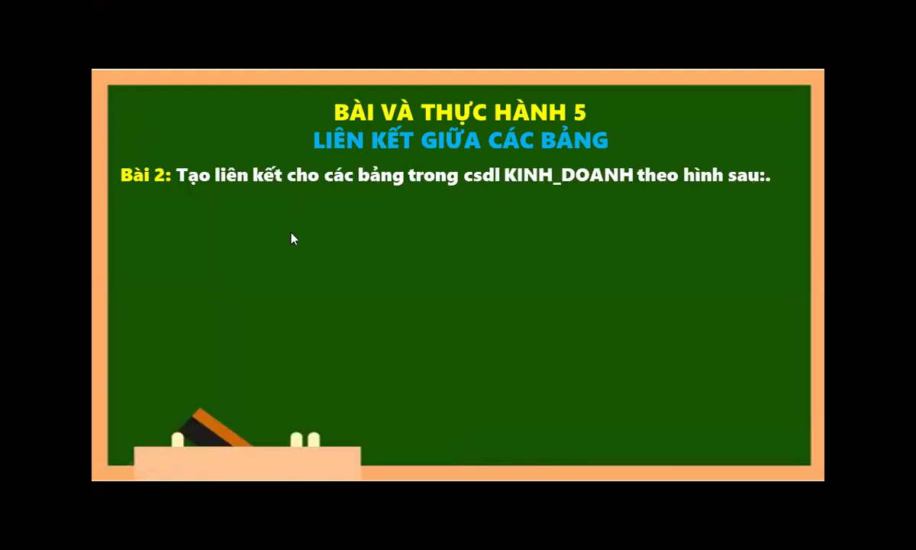
click(109, 535)
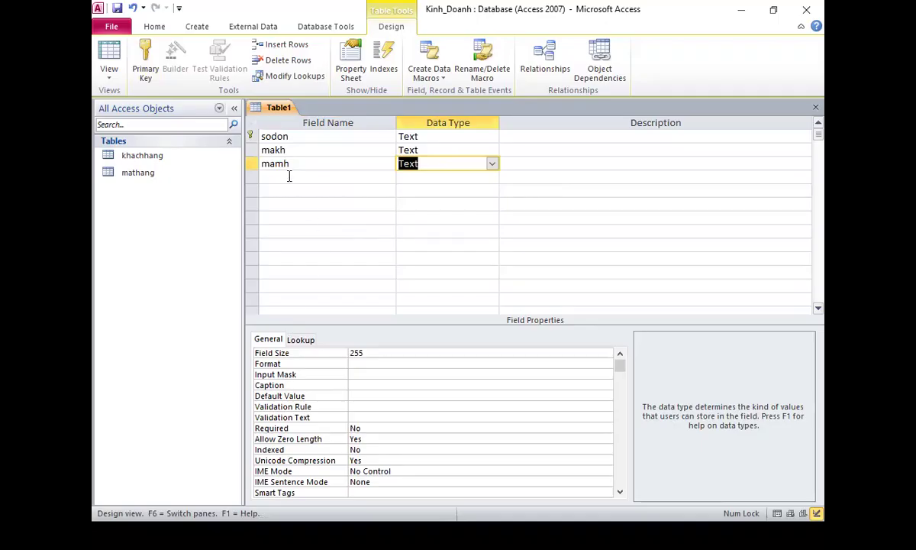
Add a fourth field solung with the Number data type.
click(289, 176)
text(solung)
key(Tab)
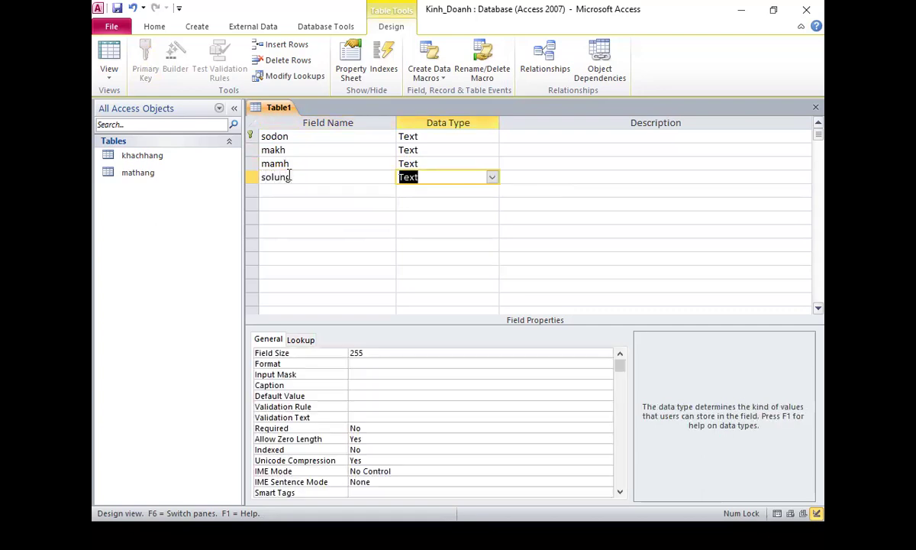
text(number)
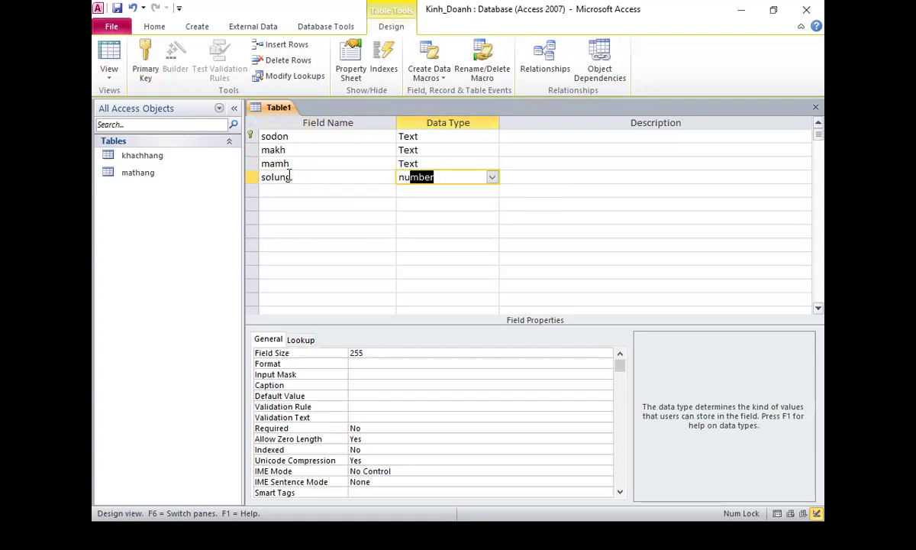
click(288, 193)
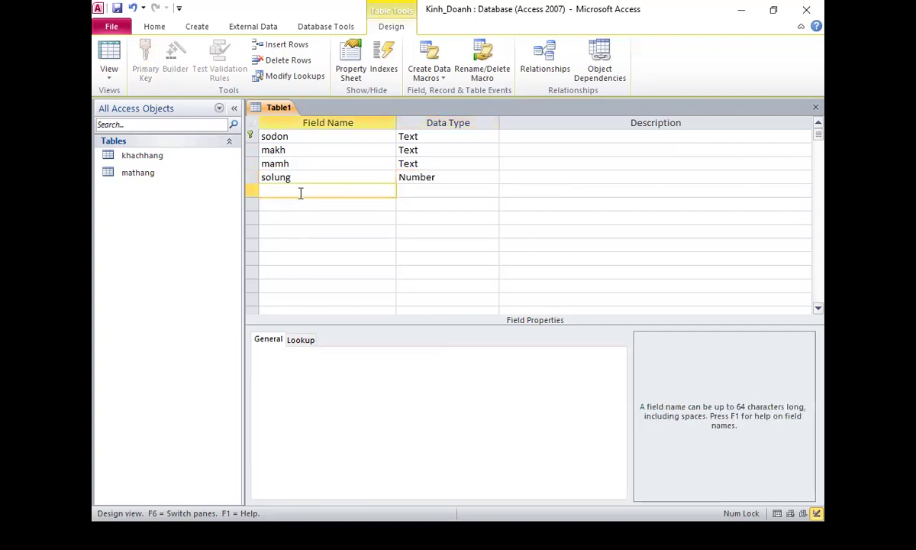
Add a fifth field ngaygiaohang with the Date/Time data type.
text(ngaygiaohang)
key(Tab)
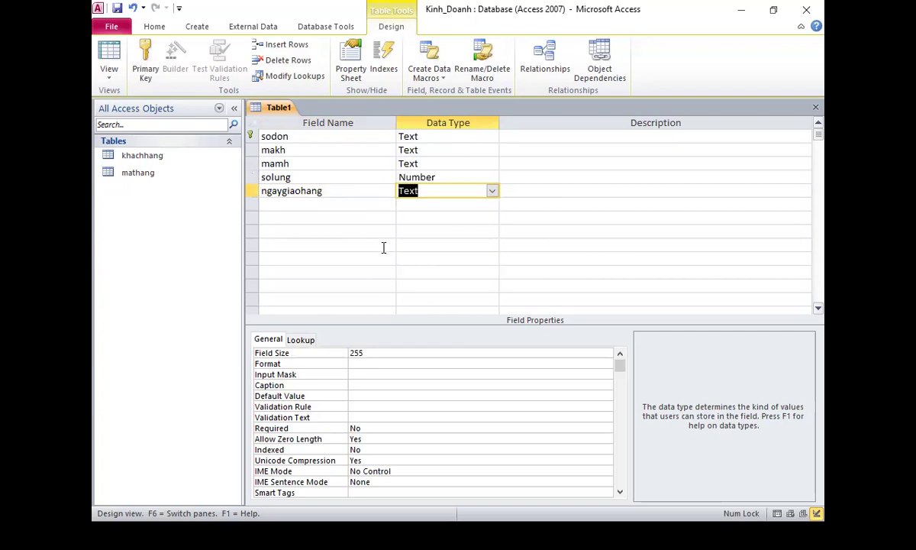
click(493, 191)
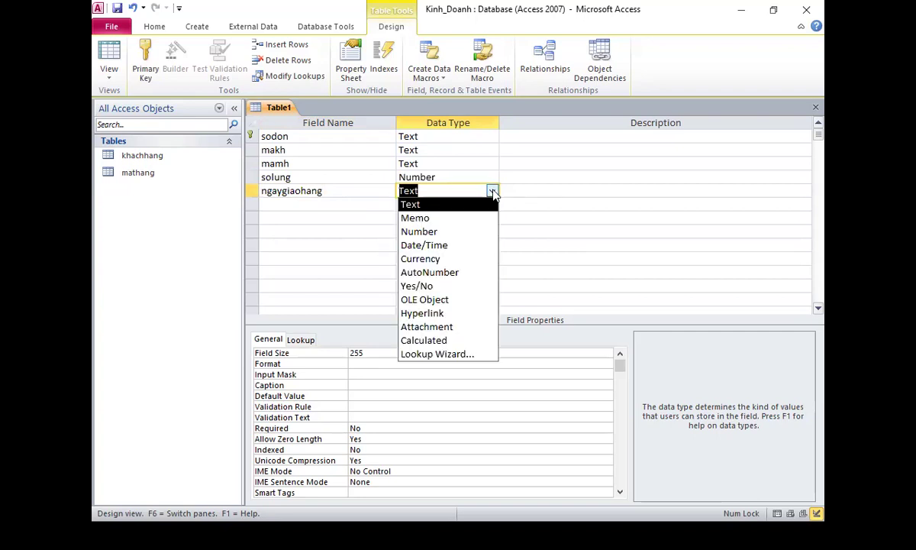
click(448, 246)
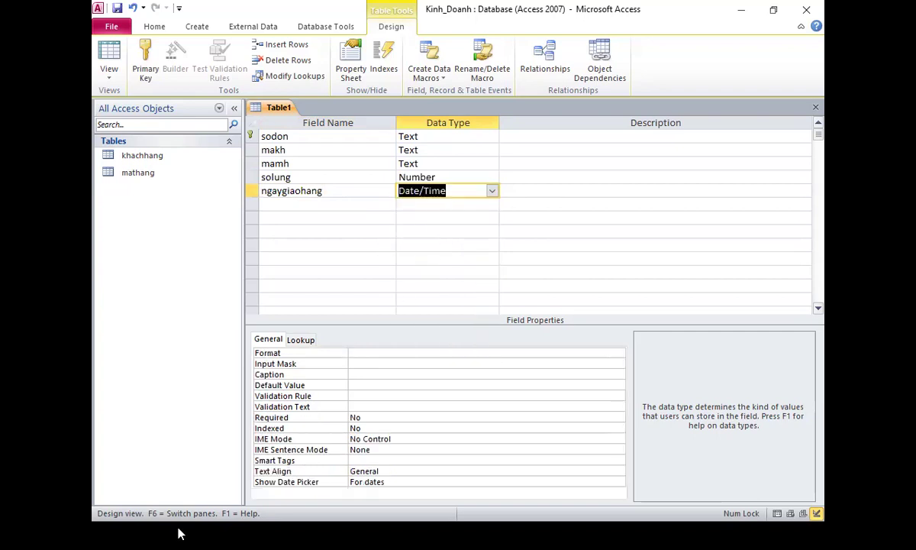
key(super)
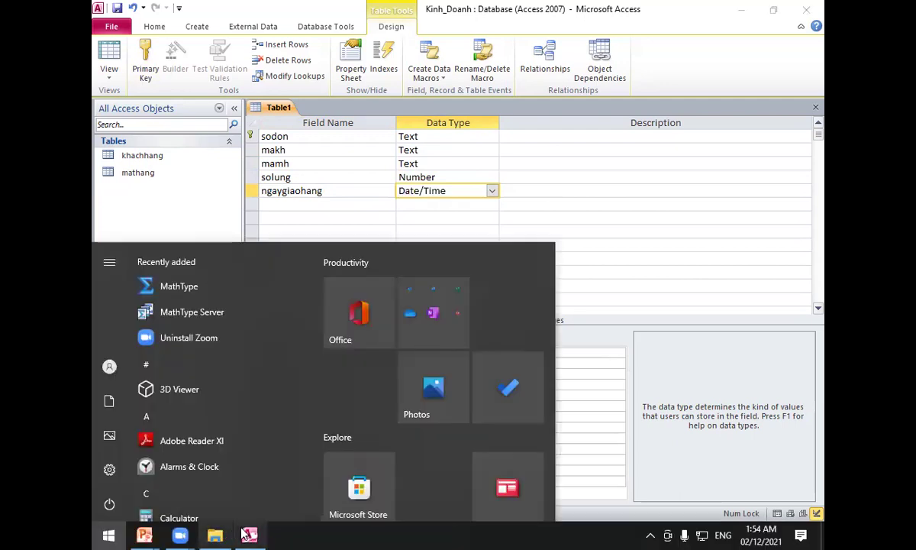
Step the slide show back to the Bài 1 table structures, then return to Access.
mouse_move(169, 534)
click(326, 468)
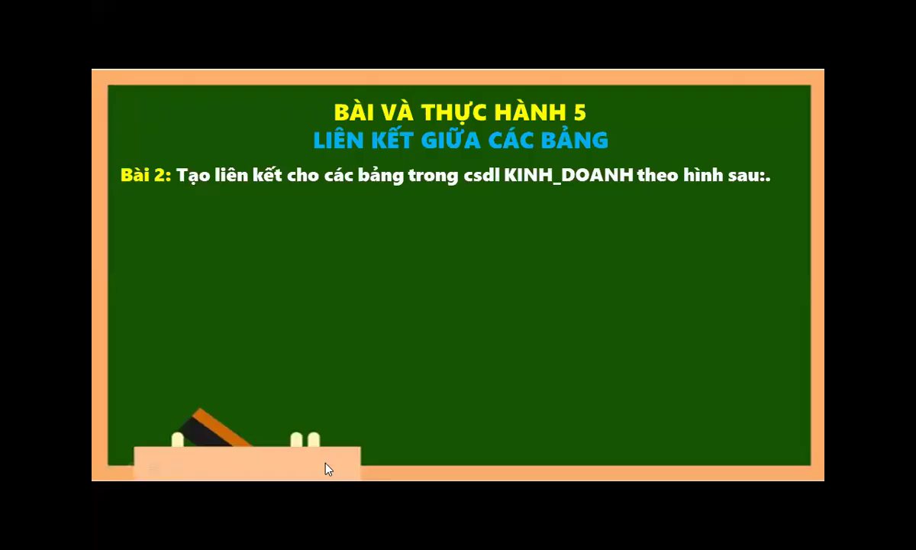
key(Left)
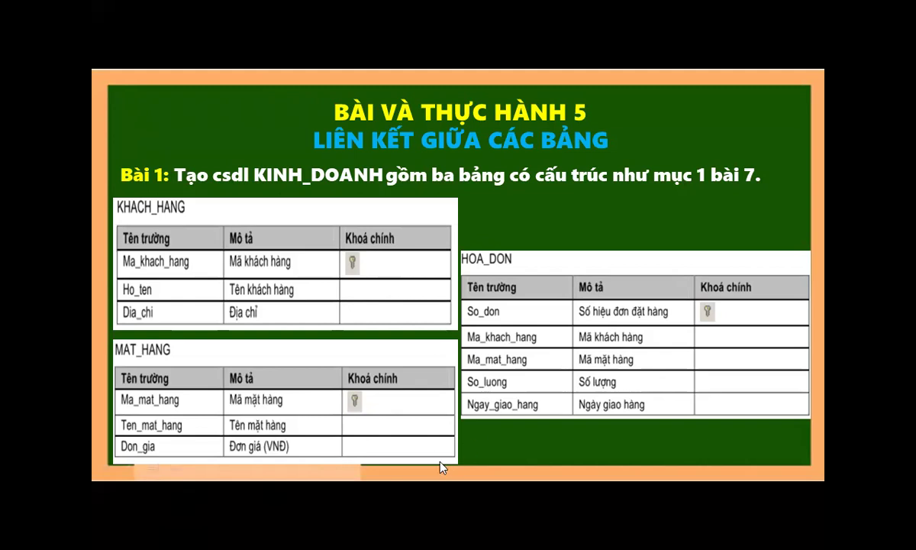
click(108, 534)
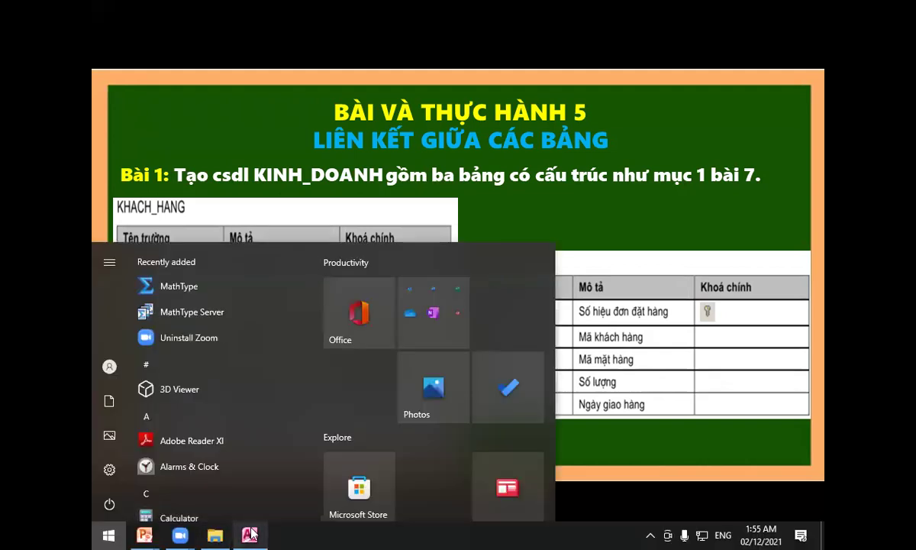
click(249, 534)
Caption sodon 'Số đơn hàng', makh 'Mã khách hàng' and mamh 'Mã mặt hàng'.
click(313, 136)
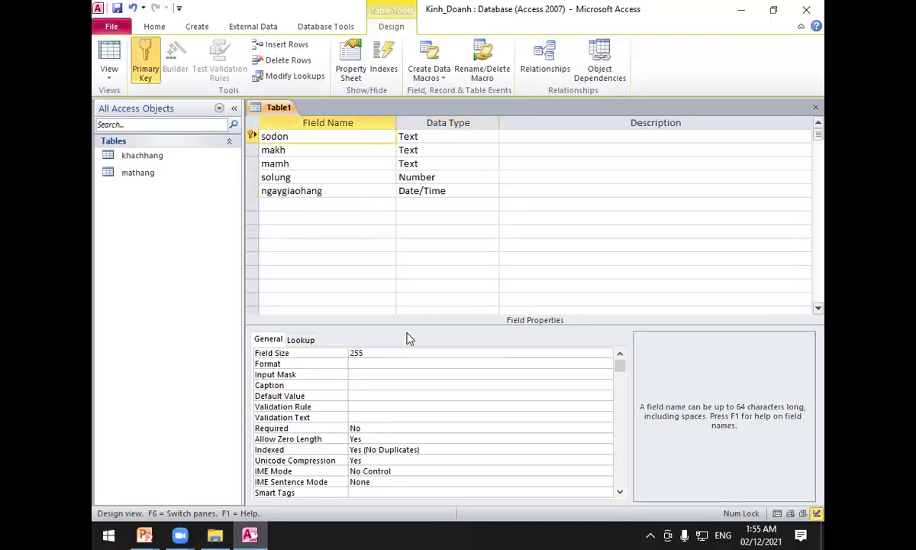
click(351, 385)
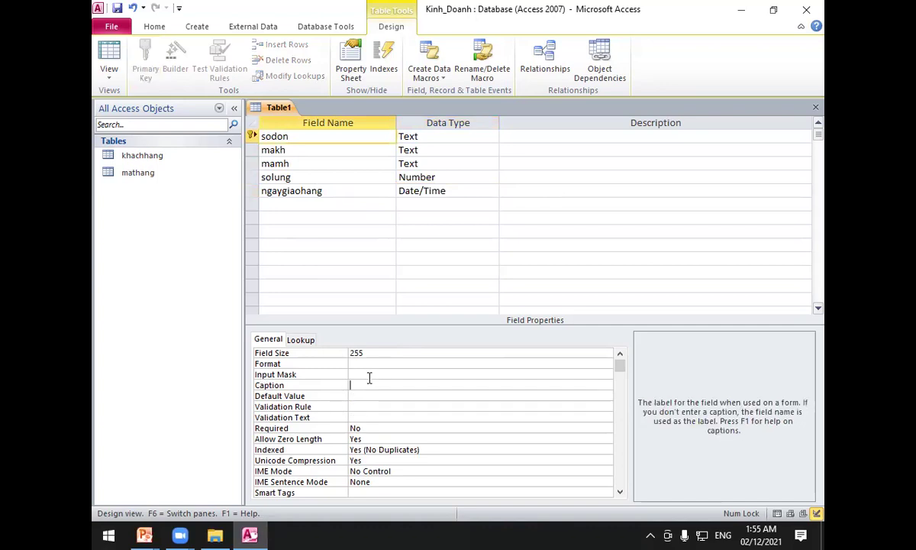
text(Số đơn hàng)
click(307, 151)
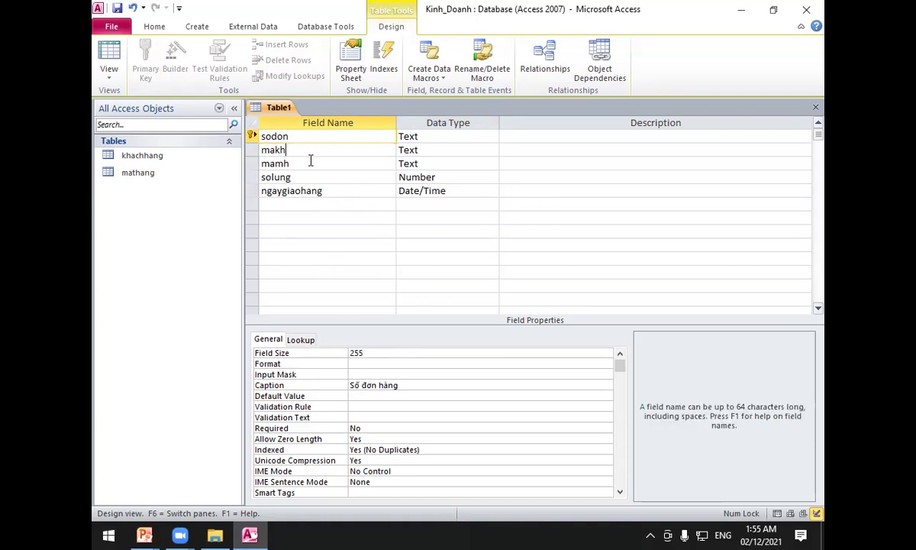
click(365, 384)
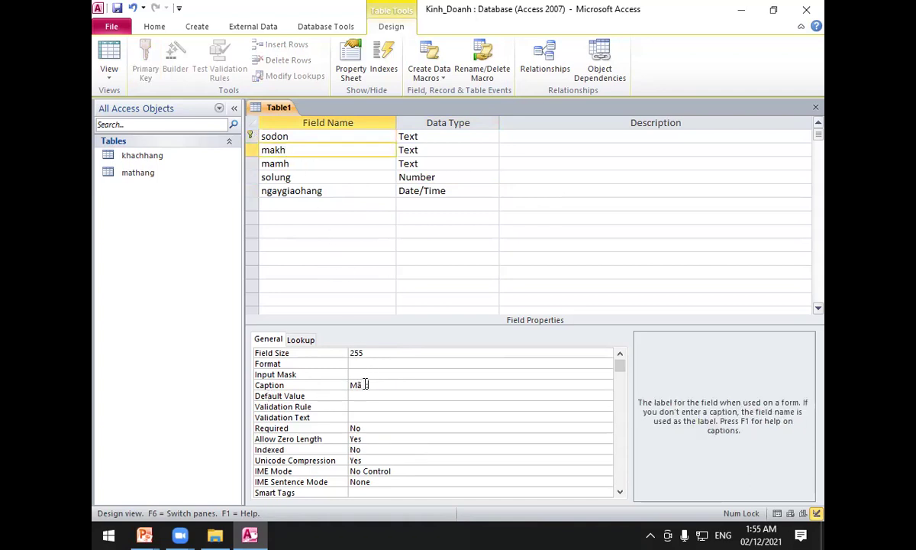
text(Mã khách hàng)
click(298, 163)
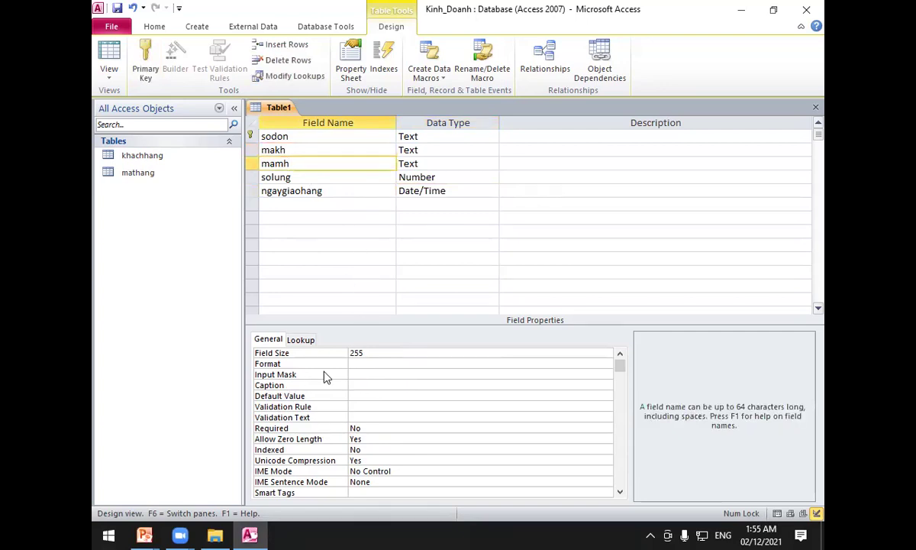
click(377, 374)
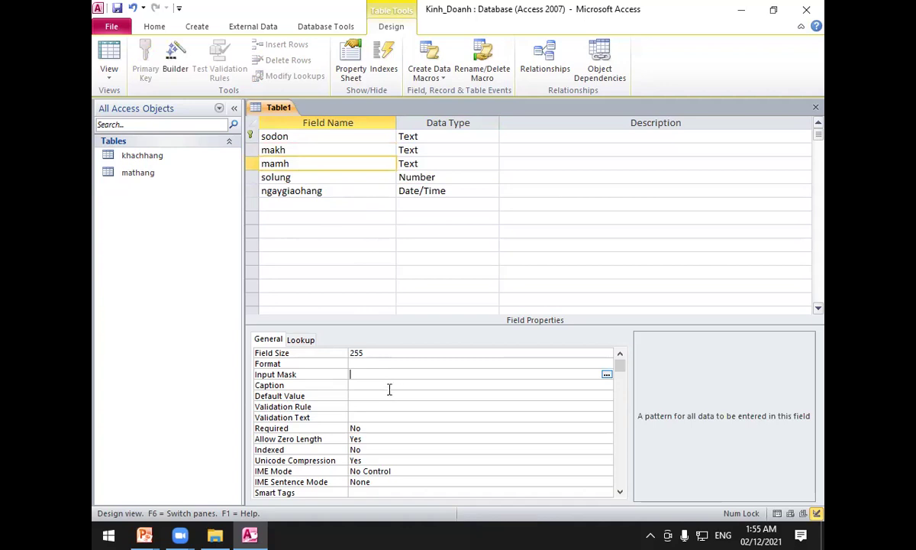
click(389, 385)
text(Max ma)
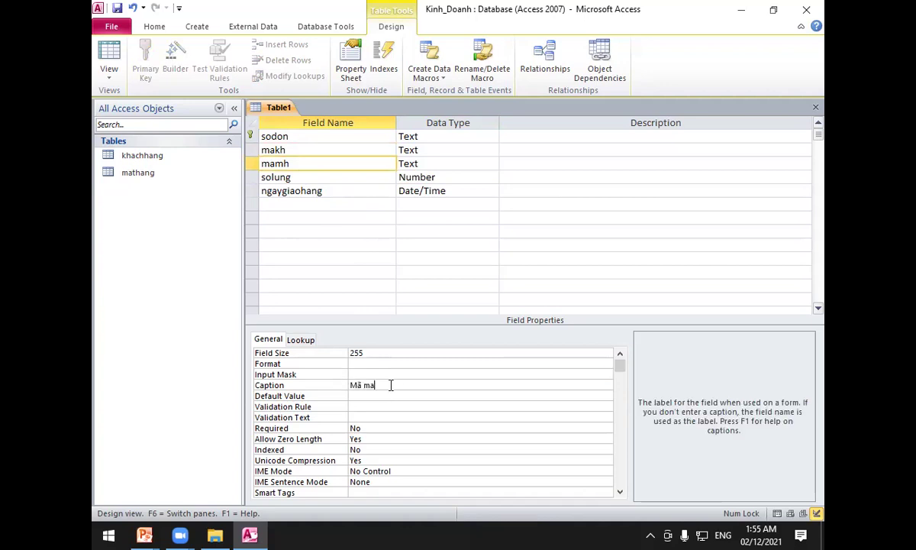
text(tj hangf)
Rename solung to soluong captioned 'Số lượng', and caption ngaygiaohang 'Ngày giao hàng'.
click(304, 178)
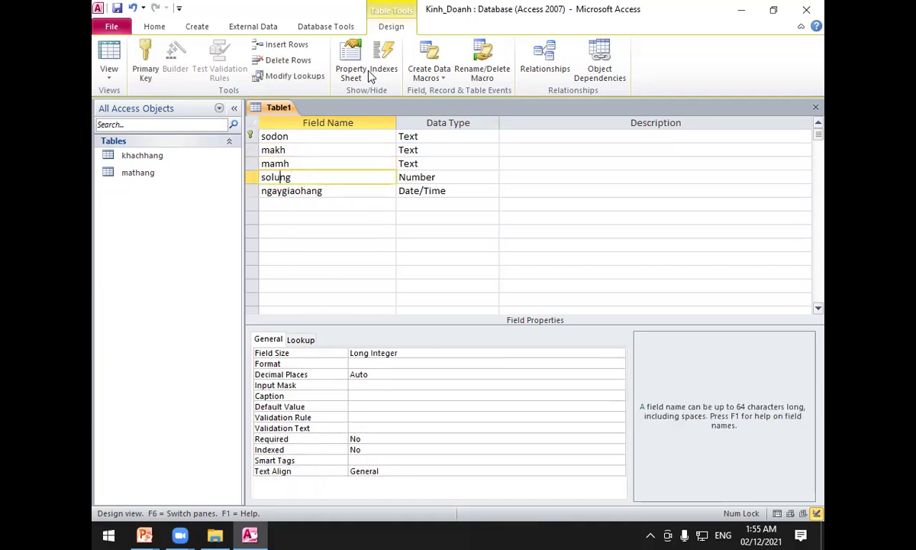
key(Left)
key(Left)
text(o)
click(356, 385)
click(357, 396)
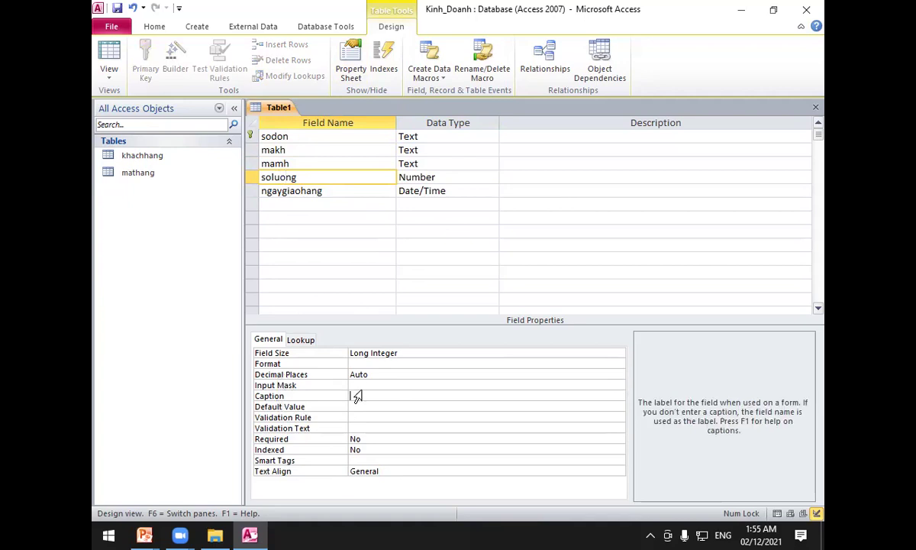
text(So luong)
click(314, 191)
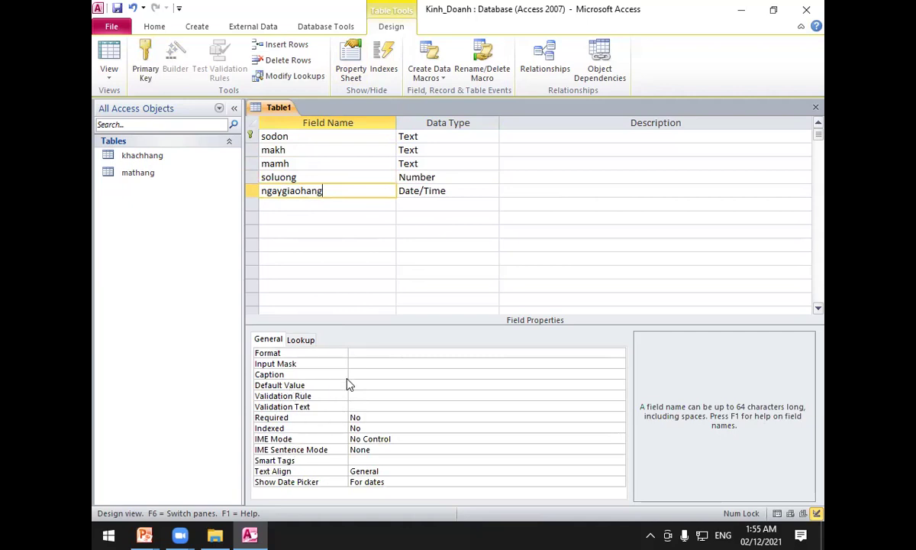
click(363, 372)
text(Ngày giao hàn)
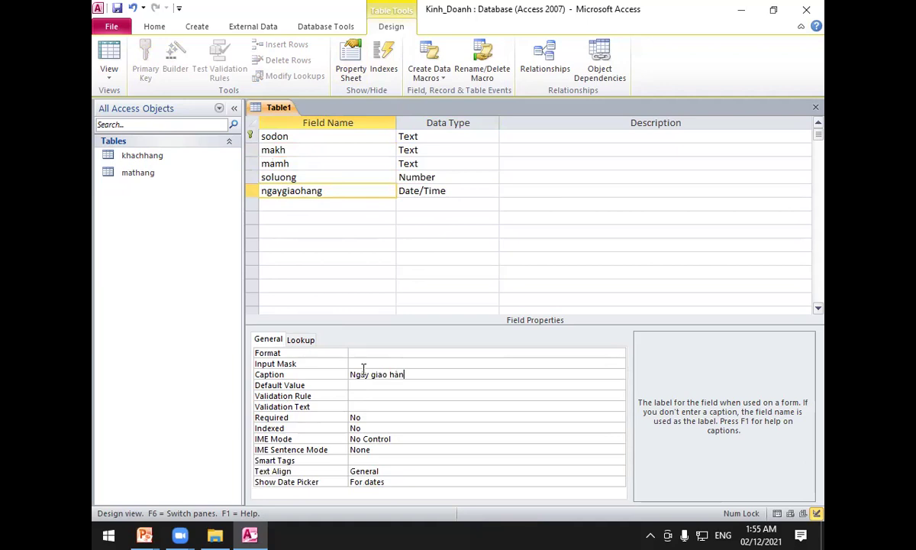
text(g)
Save the new table under the name Hoa_don.
click(118, 9)
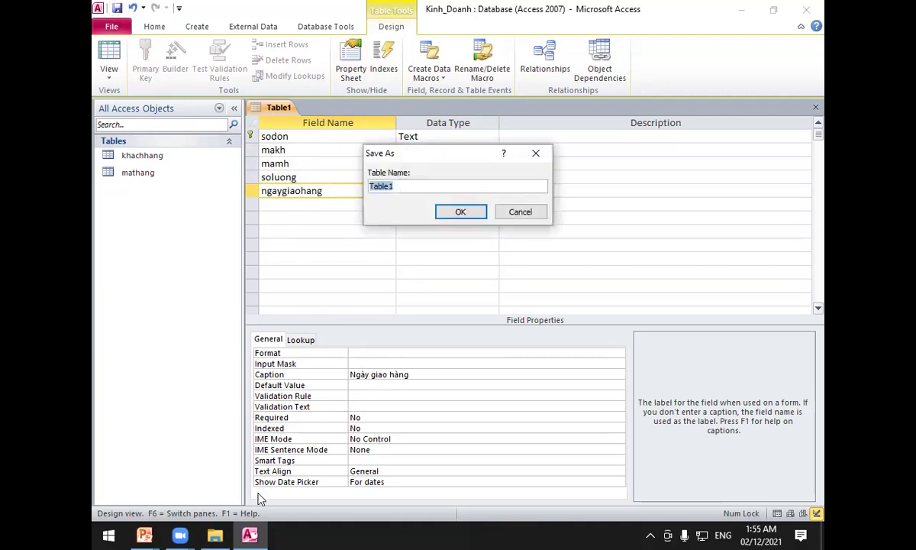
click(144, 534)
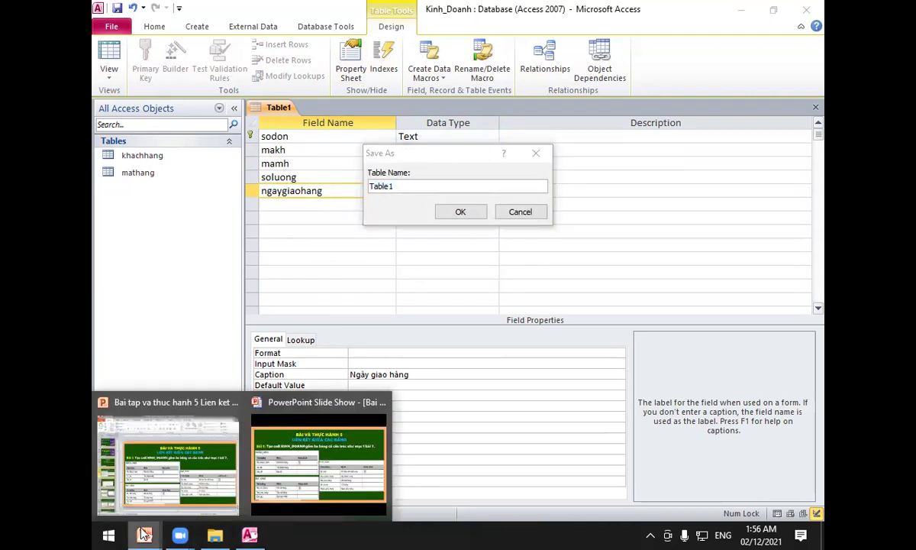
click(264, 423)
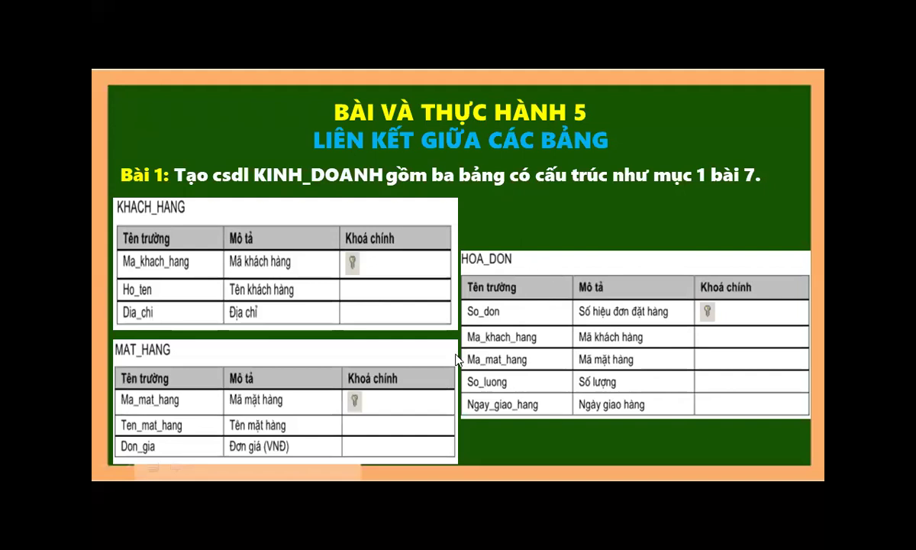
key(super)
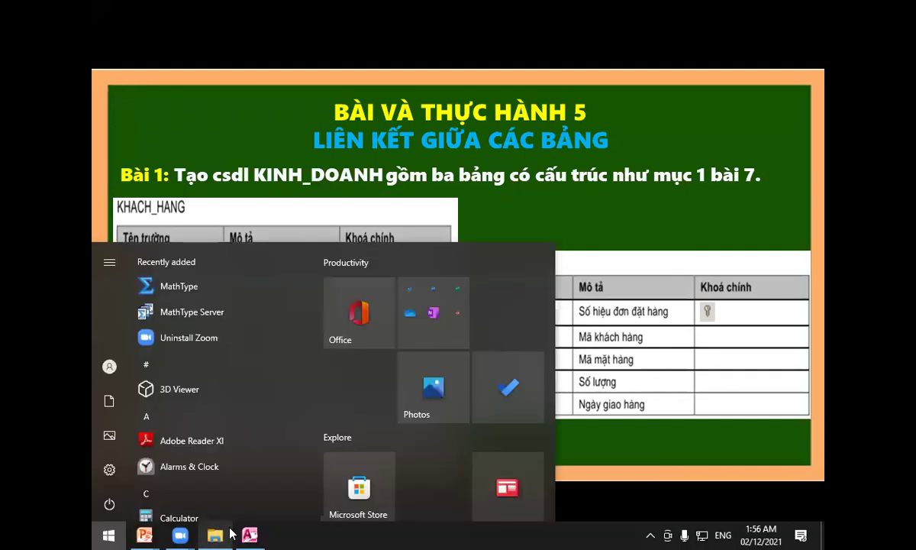
click(249, 534)
text(Hoa_don)
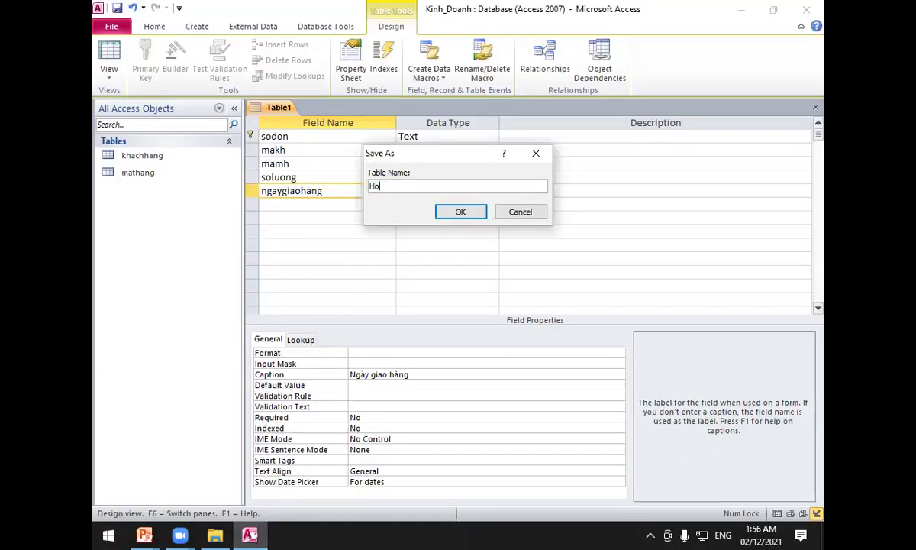
click(464, 209)
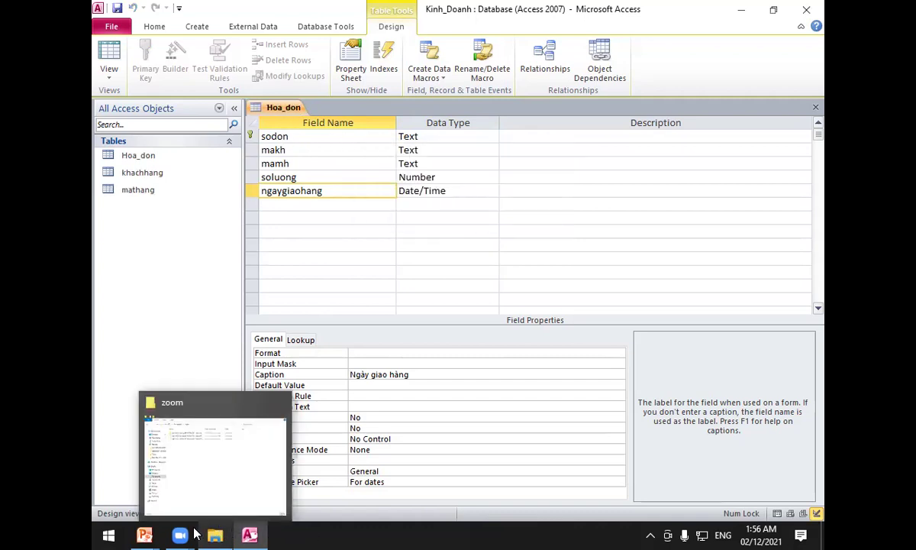
Advance the slide show to the next exercise slide and return to the Hoa_don design.
mouse_move(144, 535)
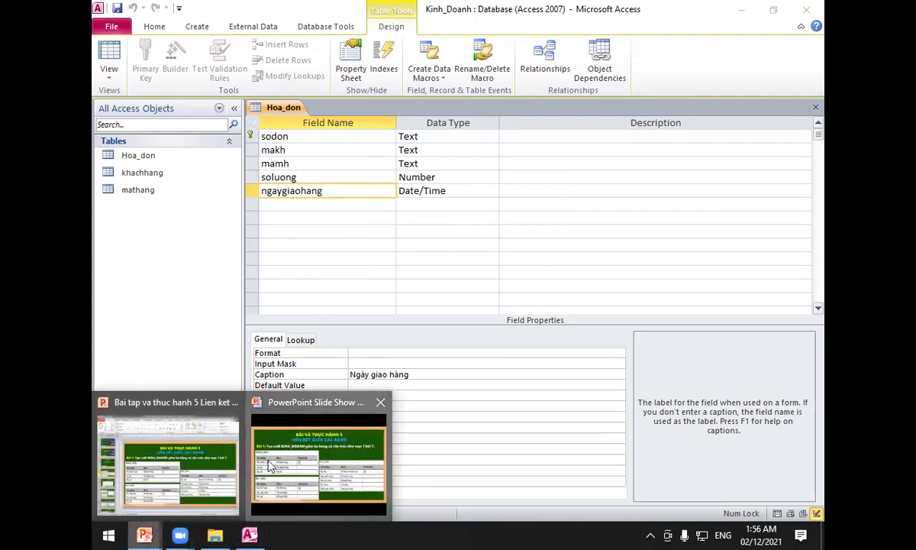
click(259, 451)
click(334, 267)
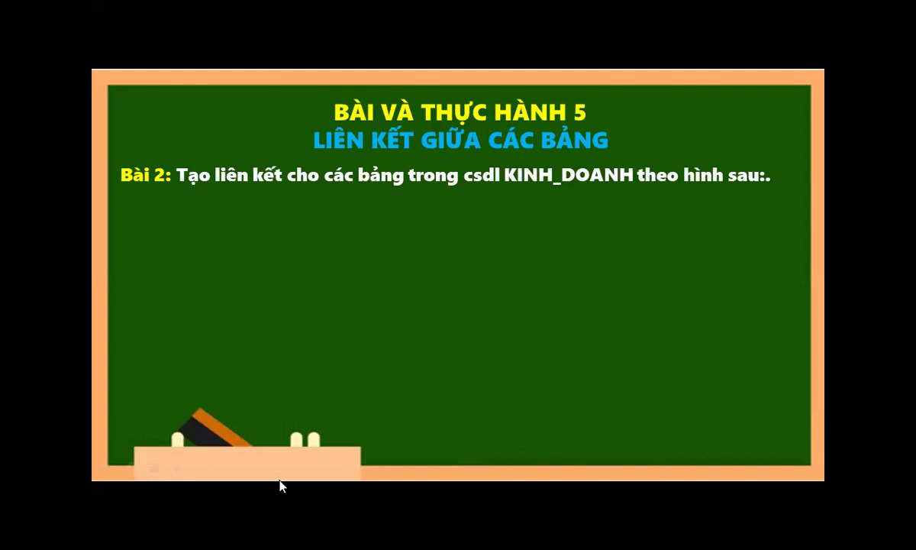
key(super)
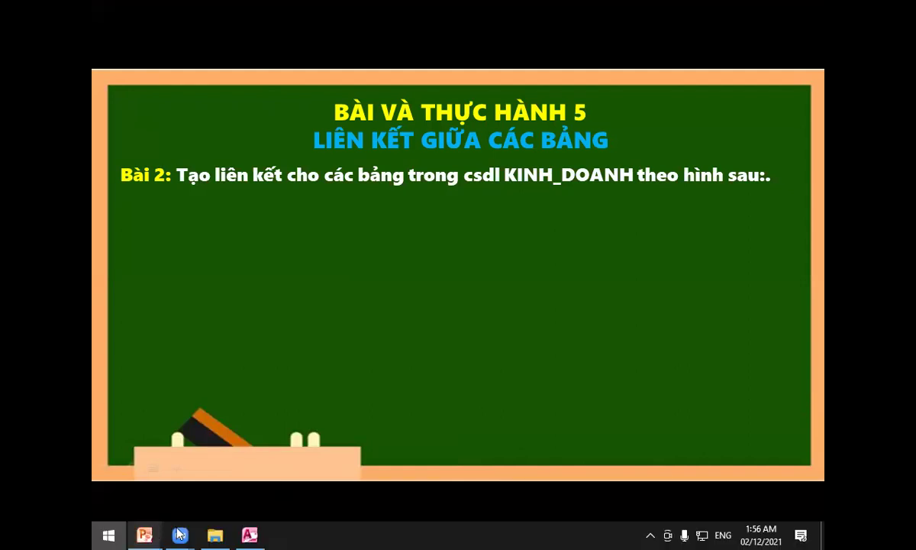
click(250, 534)
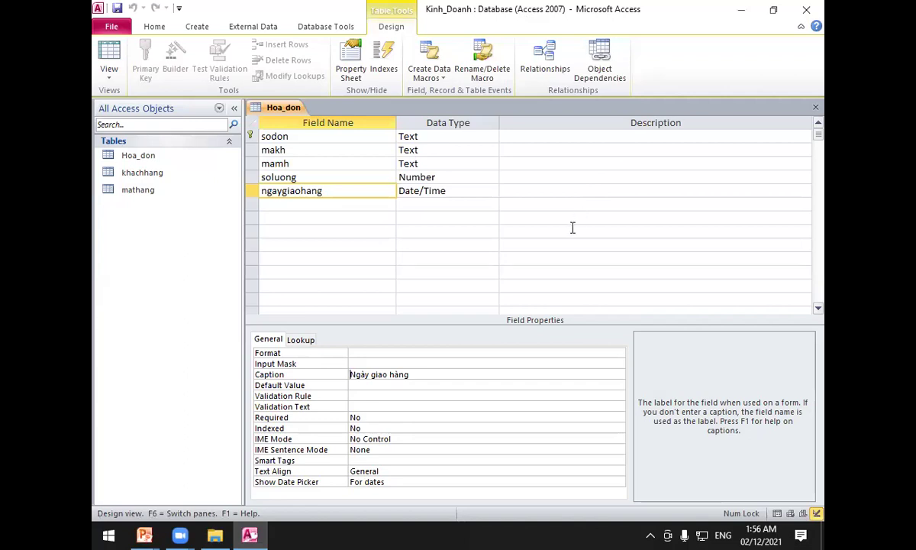
right_click(283, 107)
Close the Hoa_don design and add Hoa_don, khachhang and mathang to the Relationships window.
click(312, 129)
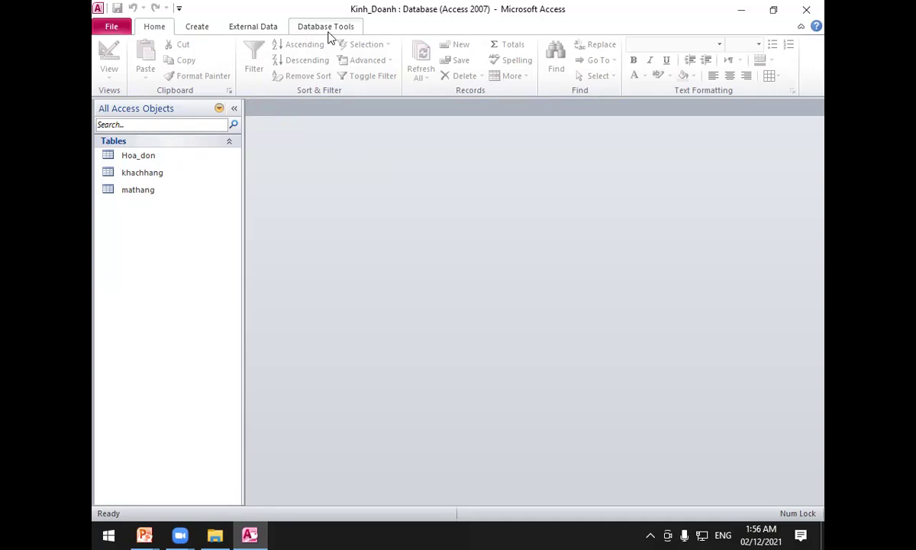
click(330, 34)
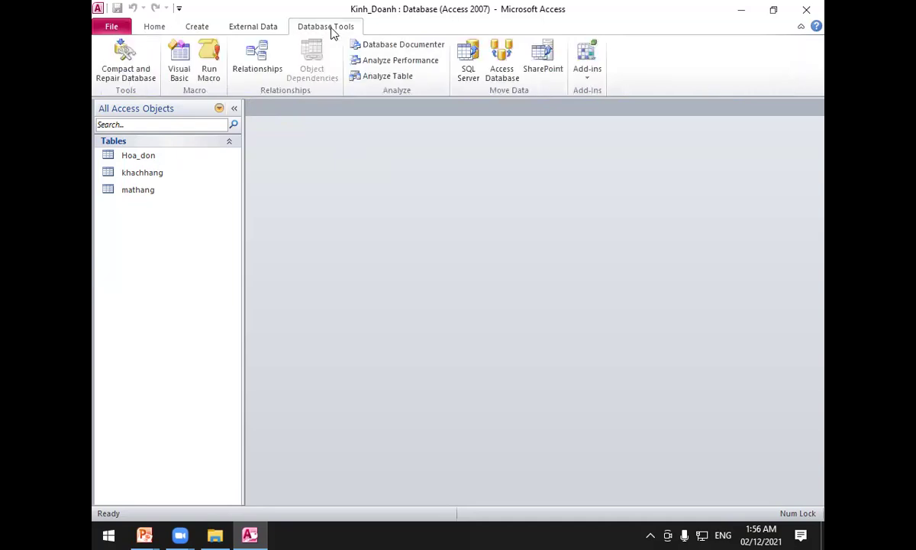
click(259, 59)
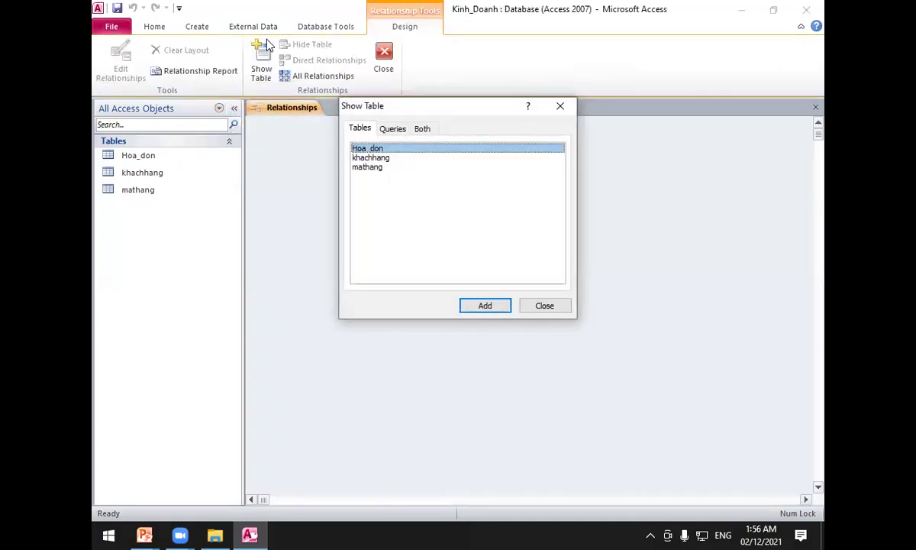
shift+click(382, 166)
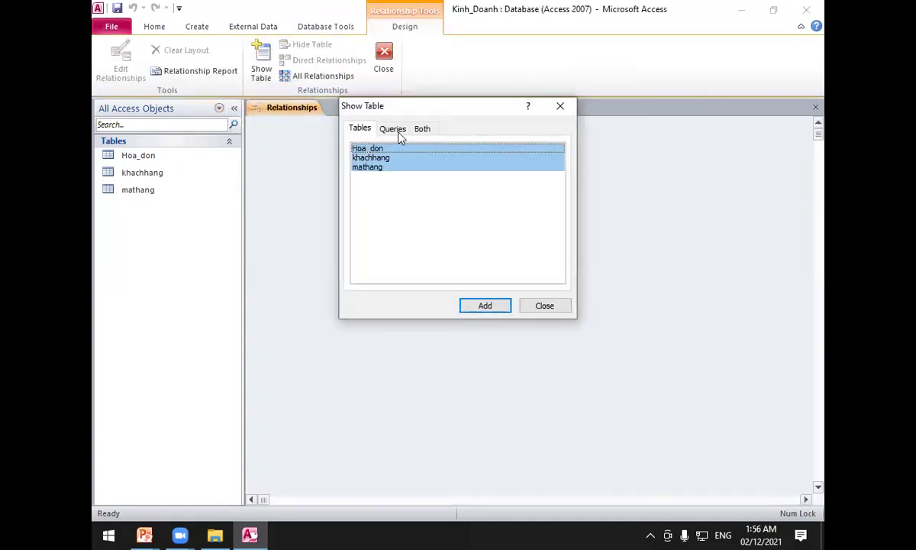
click(486, 307)
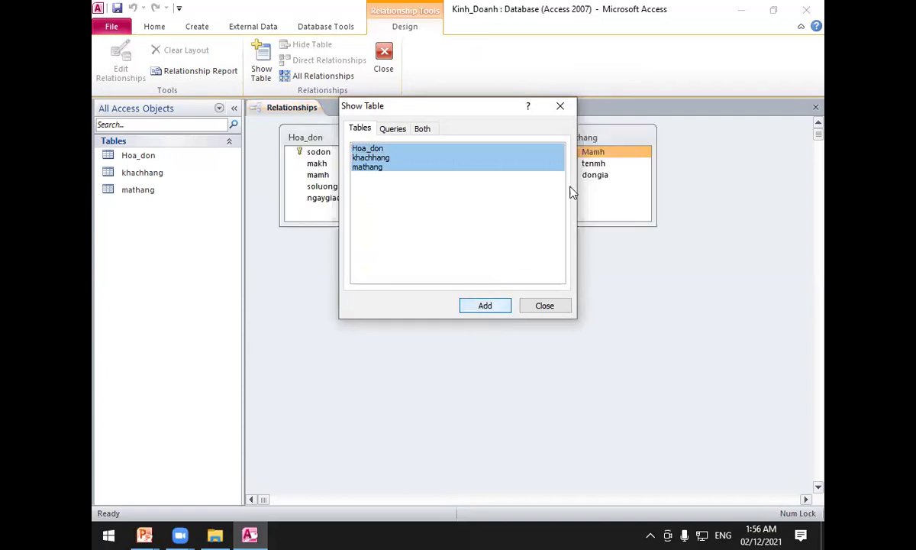
click(559, 106)
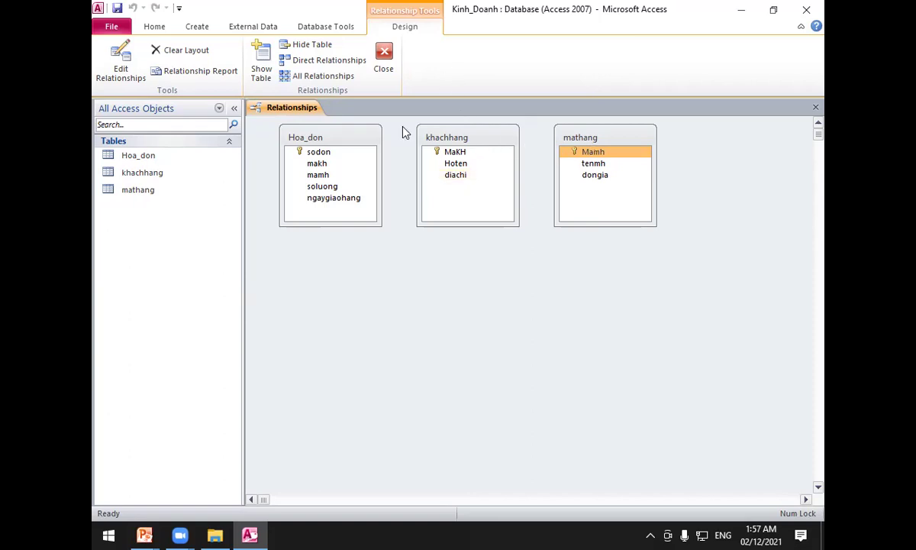
Arrange the diagram: khachhang top-left, Hoa_don enlarged in the middle, mathang to the right.
click(443, 151)
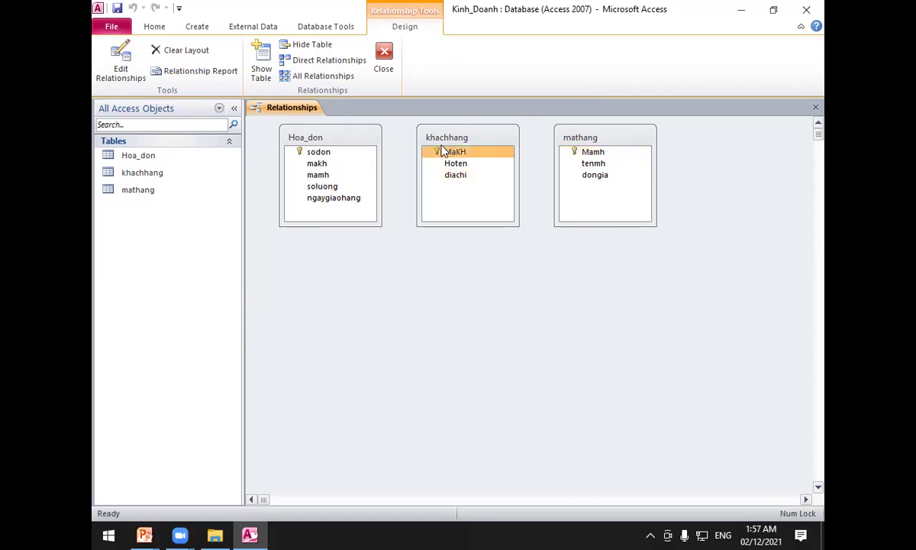
drag(441, 148, 316, 272)
drag(329, 126, 509, 198)
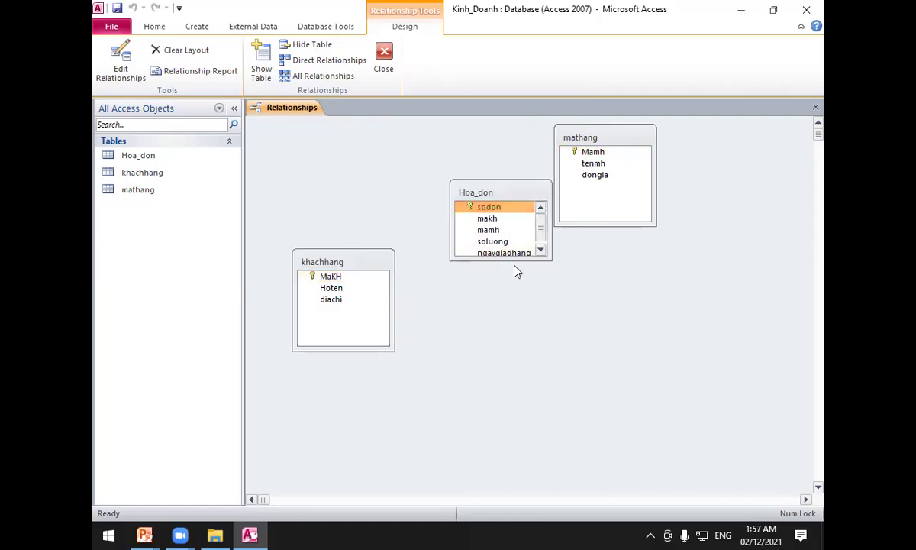
drag(516, 260, 508, 328)
click(354, 275)
drag(351, 264, 316, 133)
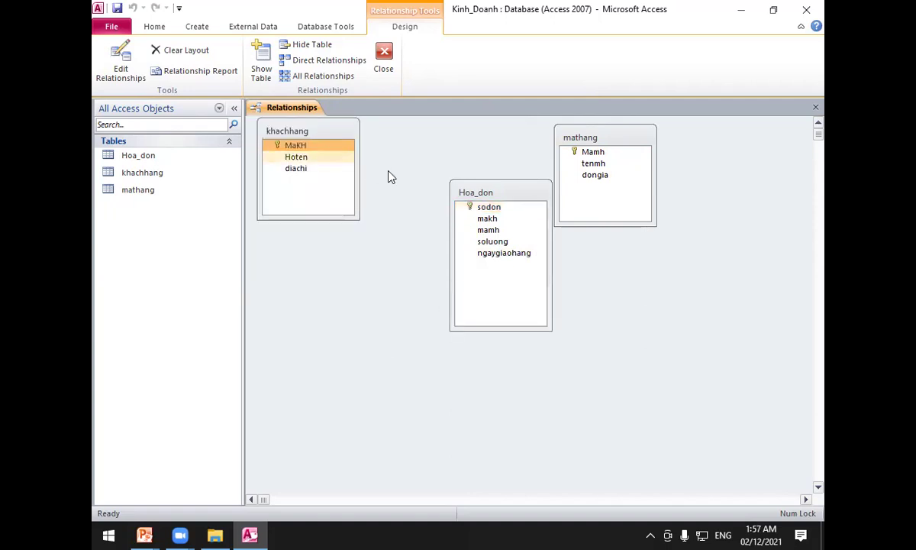
drag(575, 137, 663, 162)
Link khachhang MaKH to Hoa_don makh with referential integrity, cascade update and cascade delete.
drag(296, 145, 485, 219)
drag(296, 145, 486, 221)
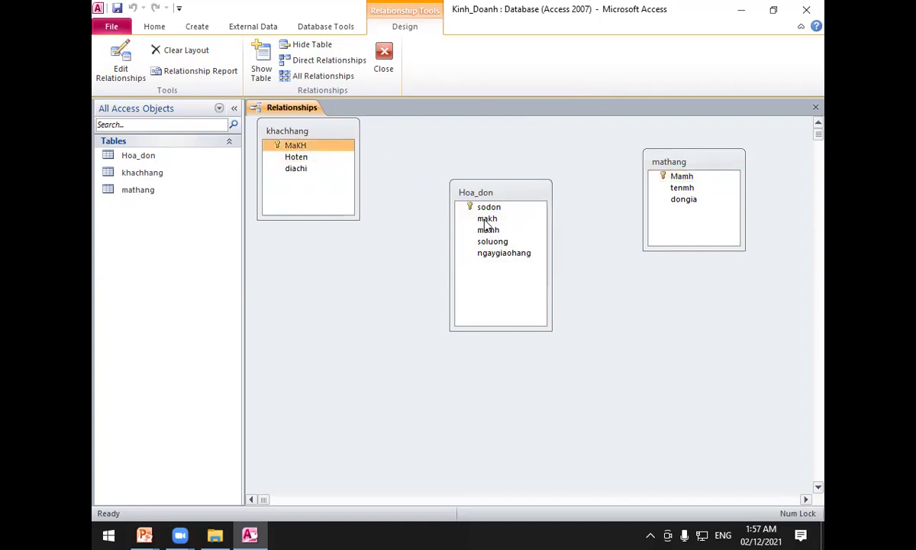
click(399, 221)
click(389, 236)
click(390, 253)
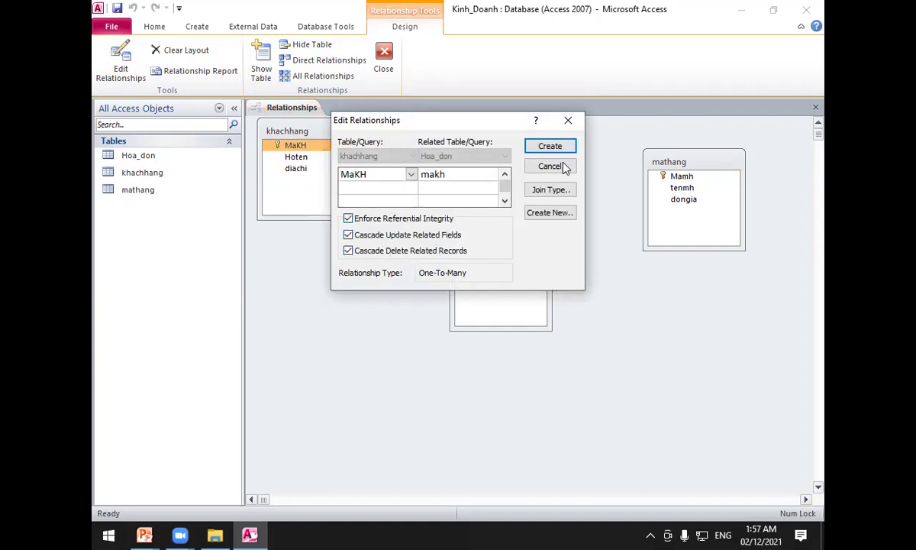
Create the khachhang link, then link mathang Mamh to Hoa_don mamh with integrity and both cascades.
click(549, 146)
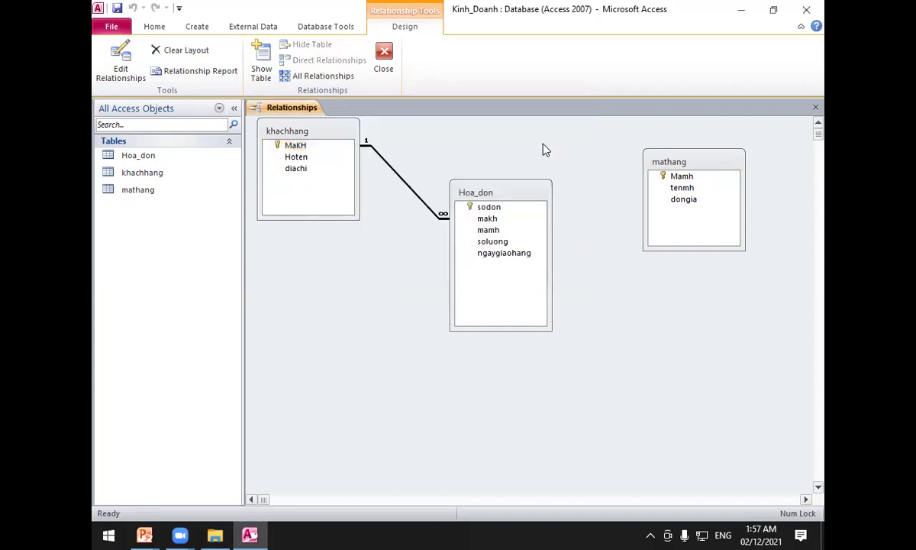
click(683, 179)
drag(680, 178, 490, 230)
click(348, 219)
click(350, 235)
click(348, 251)
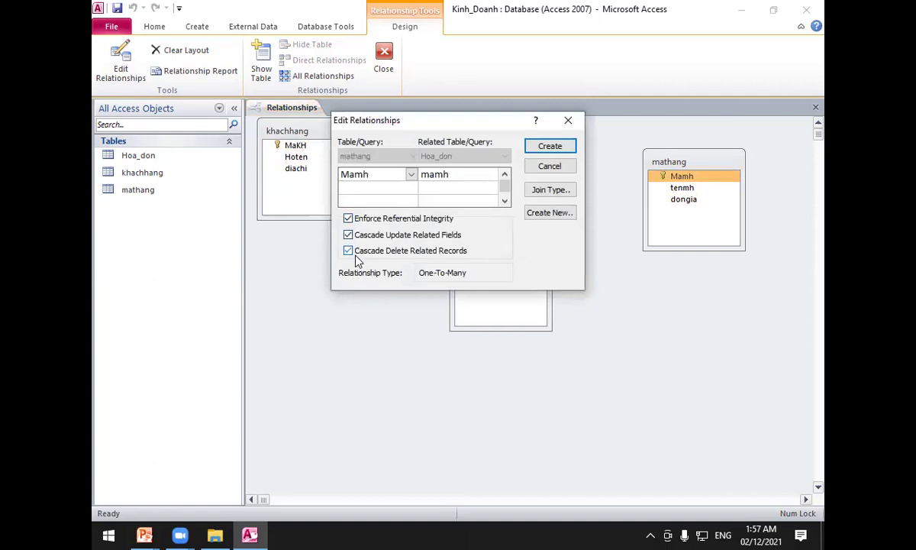
click(540, 148)
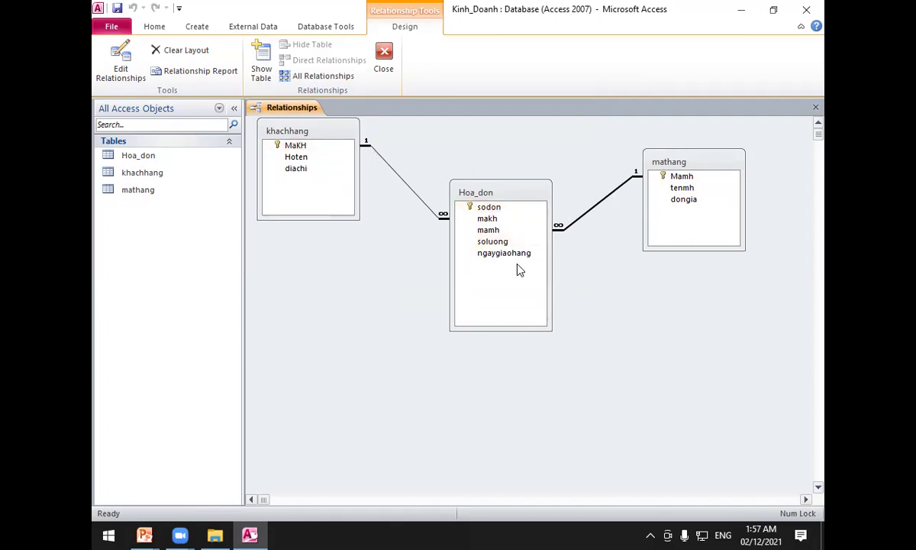
Point out the Mamh key of mathang and the makh and soluong fields in Hoa_don.
click(722, 177)
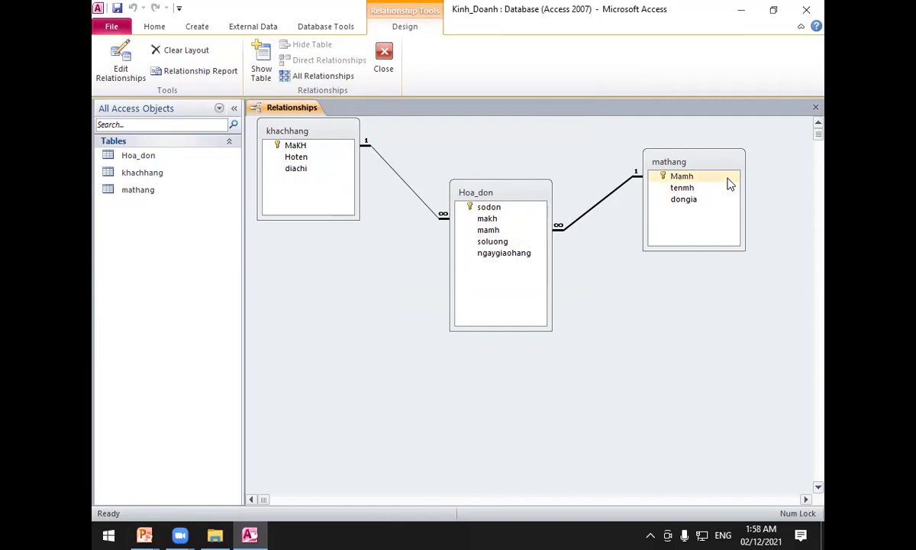
click(492, 219)
click(511, 241)
Point out Hoa_don's makh field in the diagram, then clear the field selection.
click(512, 221)
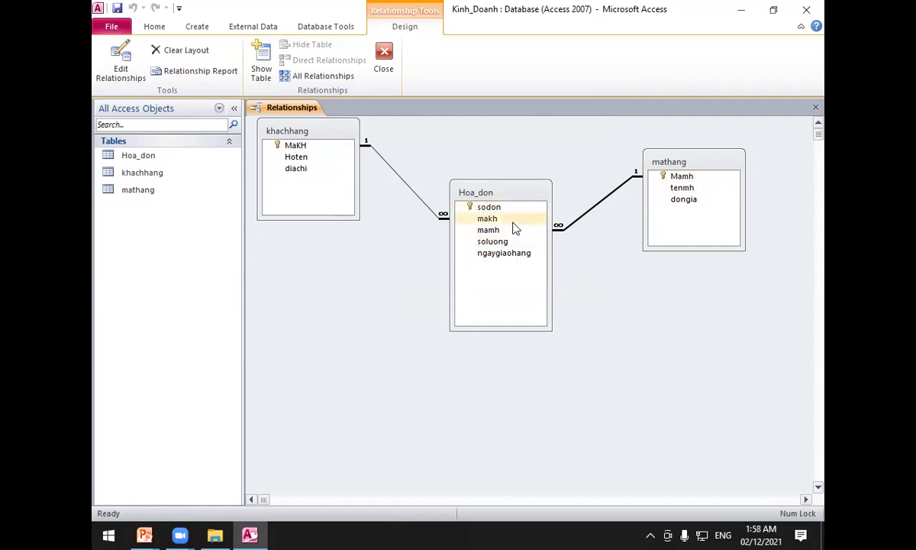
click(526, 165)
Advance the exercise slide show through the sample-table slides.
mouse_move(136, 534)
click(304, 455)
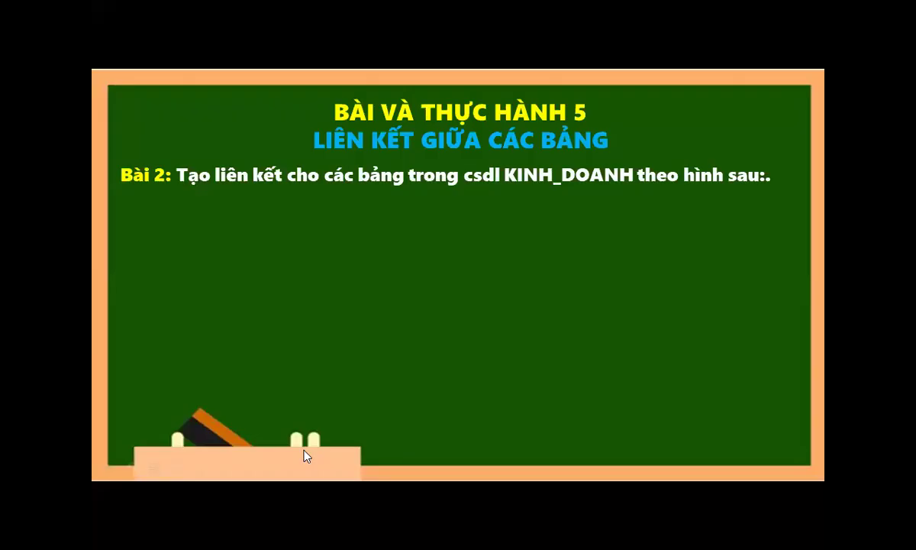
click(304, 455)
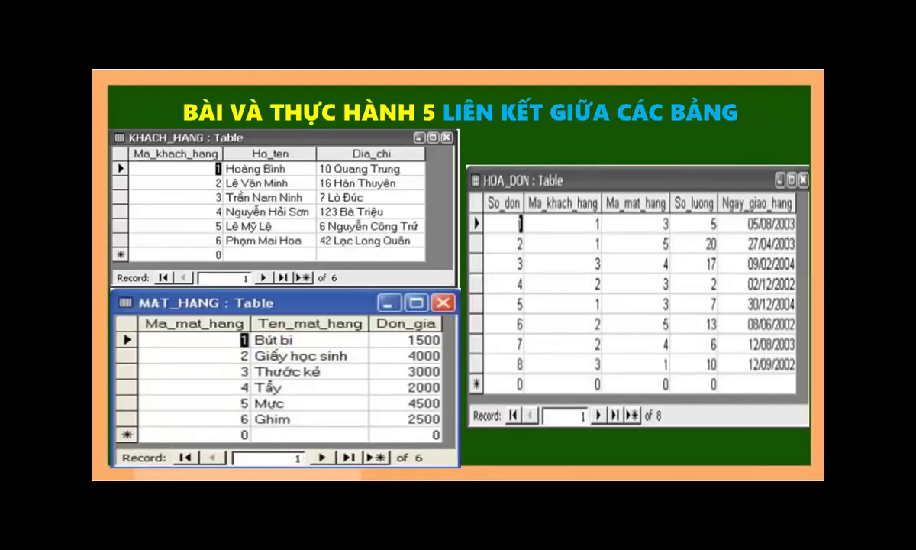
key(Right)
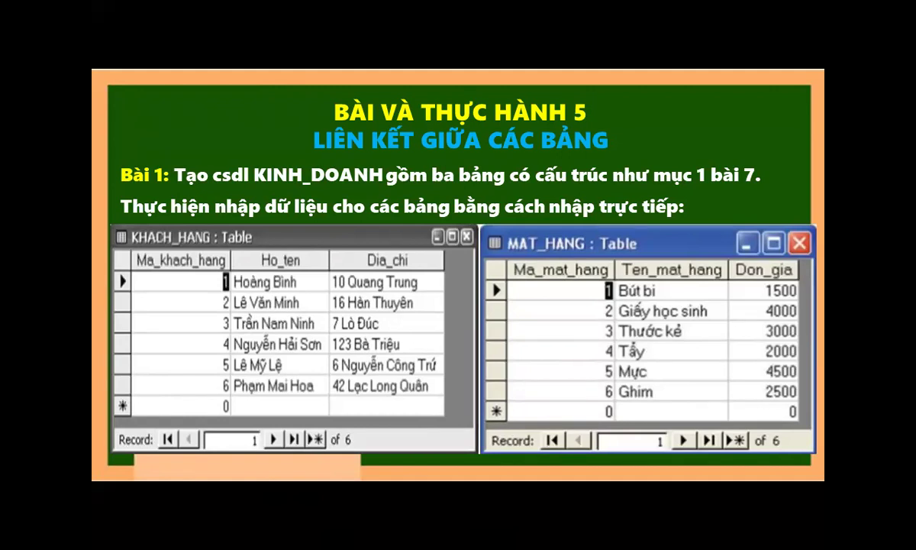
Switch back to the Access Kinh_Doanh relationships window.
key(super)
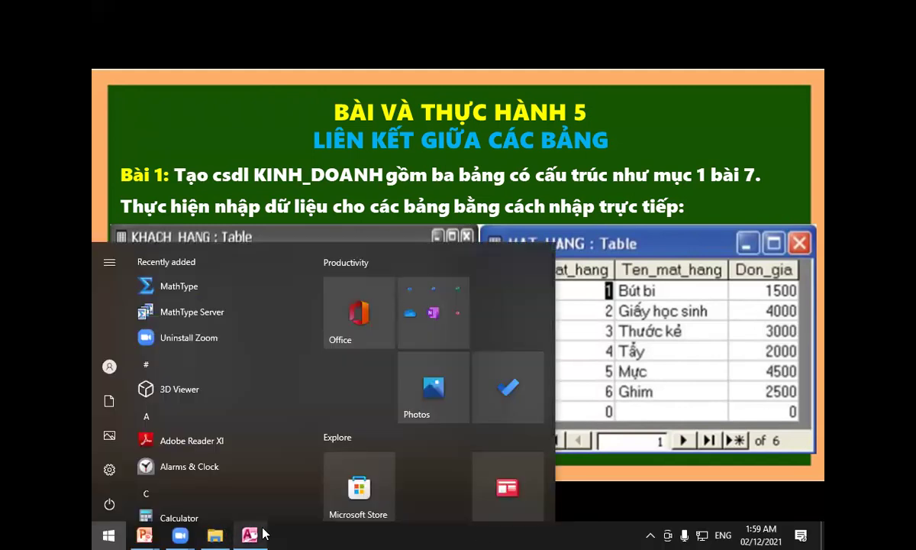
mouse_move(252, 534)
click(229, 474)
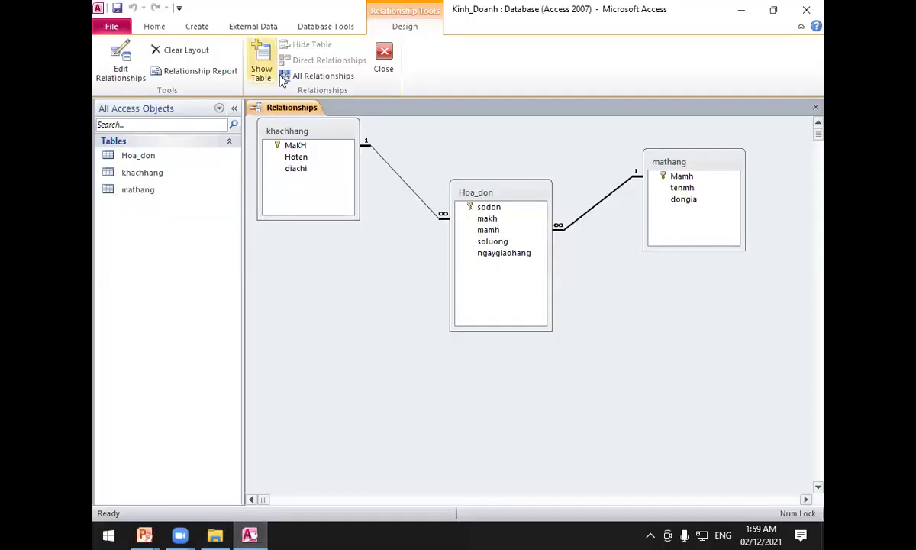
Close the Relationships window and save its layout changes.
right_click(299, 107)
click(322, 135)
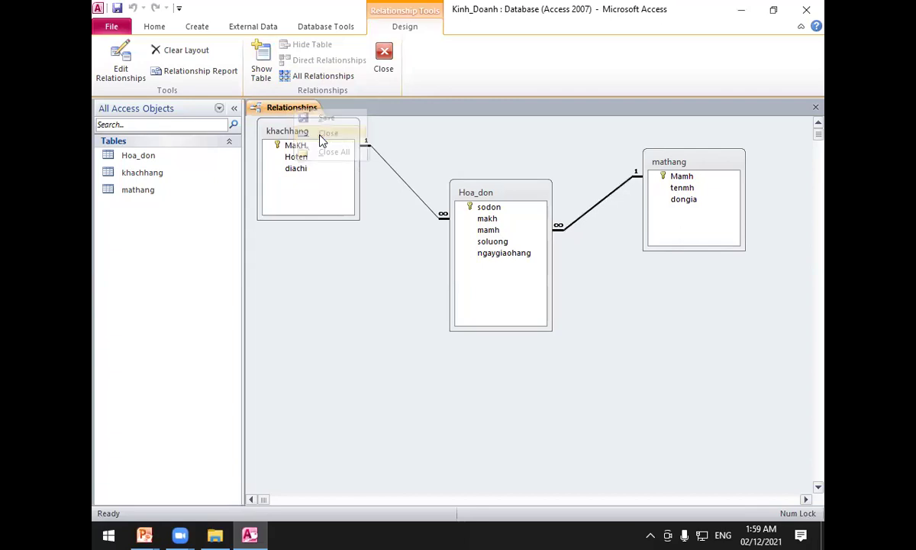
click(408, 307)
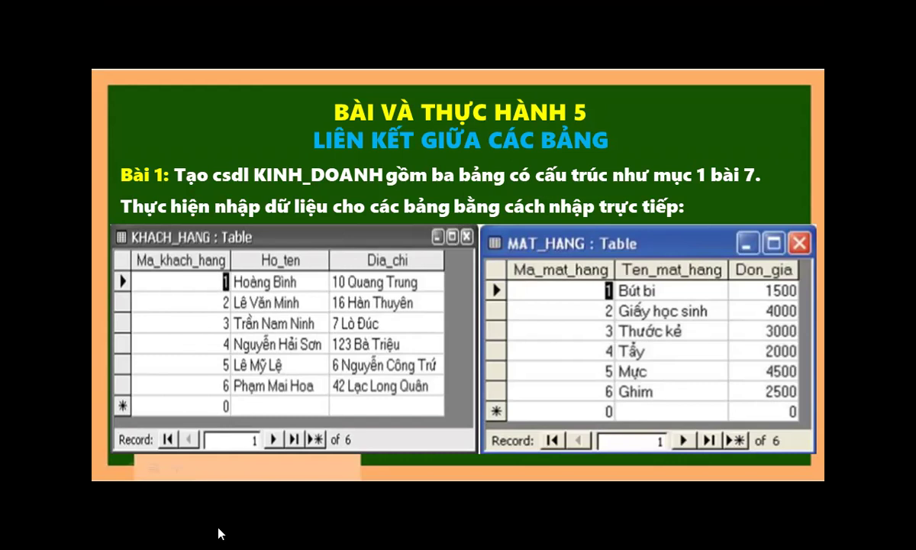
Open the khachhang table as a datasheet in Access.
key(super)
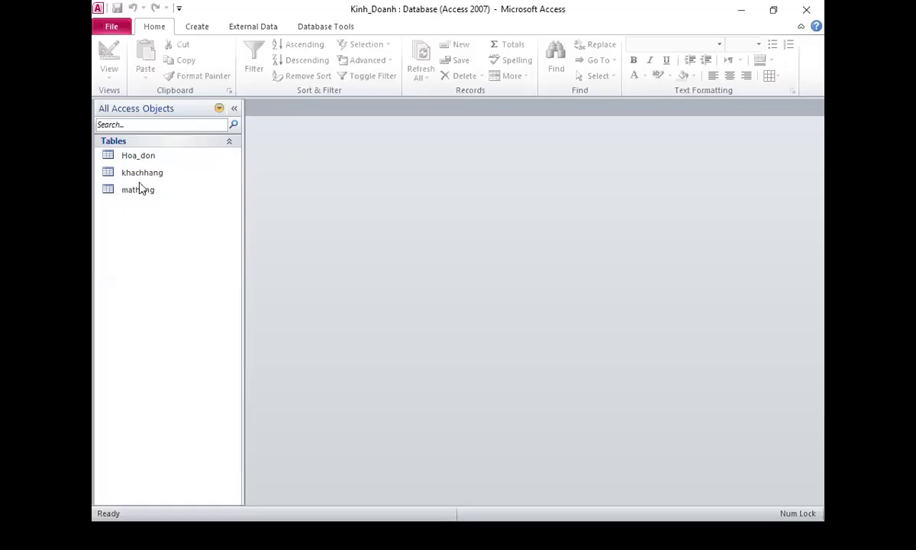
double_click(135, 172)
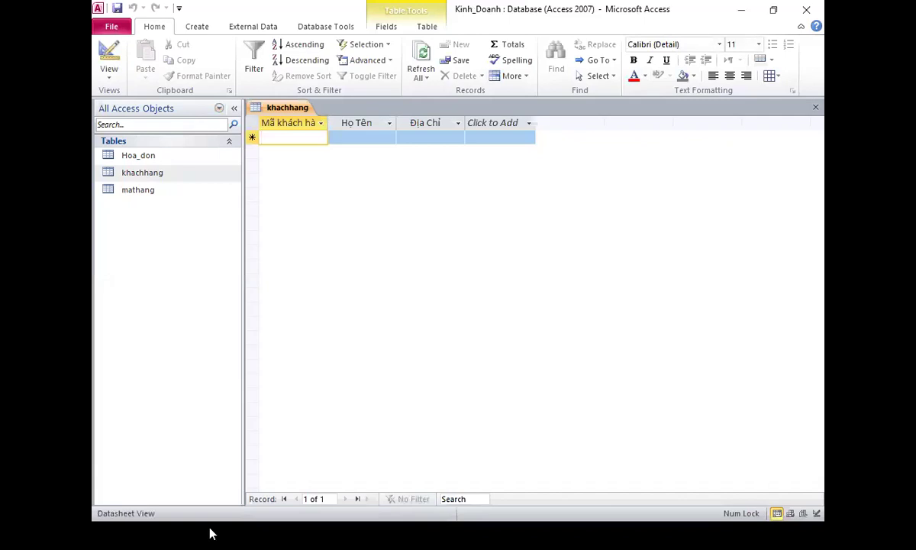
key(super)
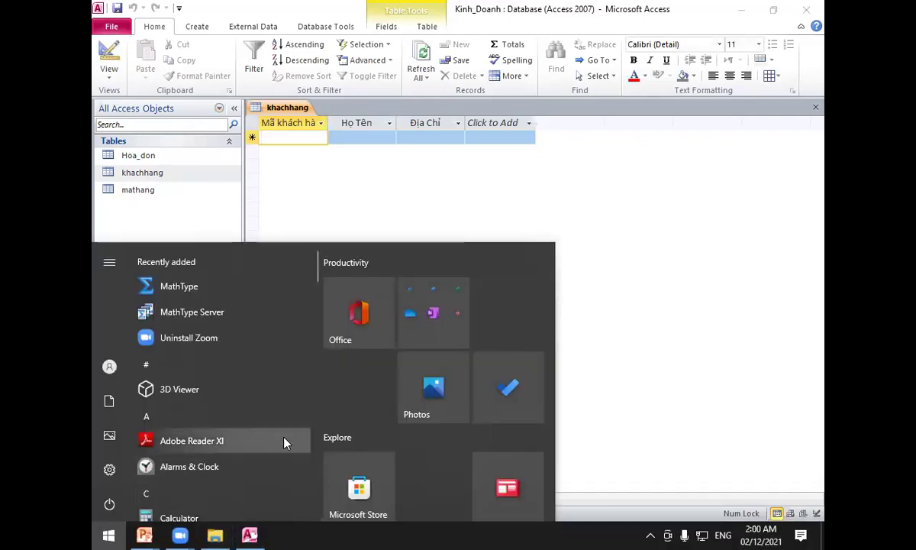
click(252, 534)
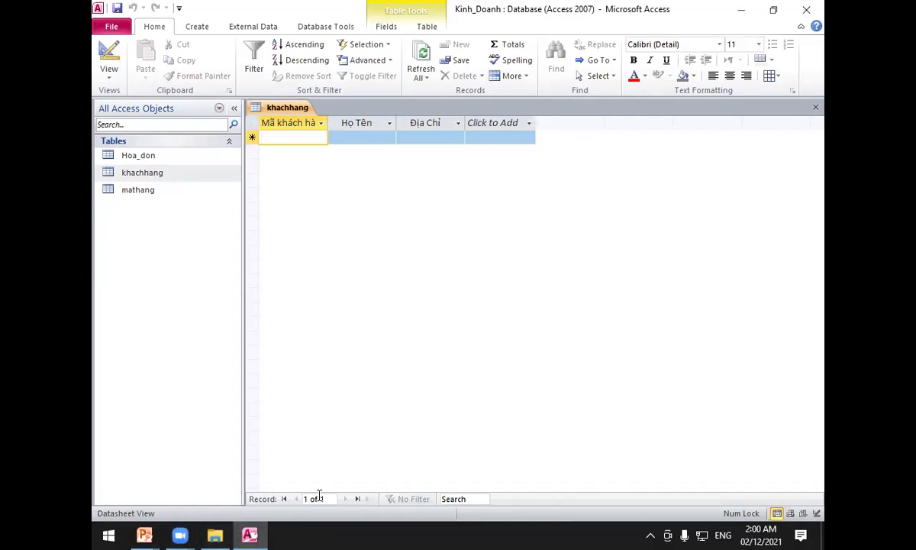
Bring the PowerPoint slide with the KHACH_HANG sample data to the front.
click(145, 534)
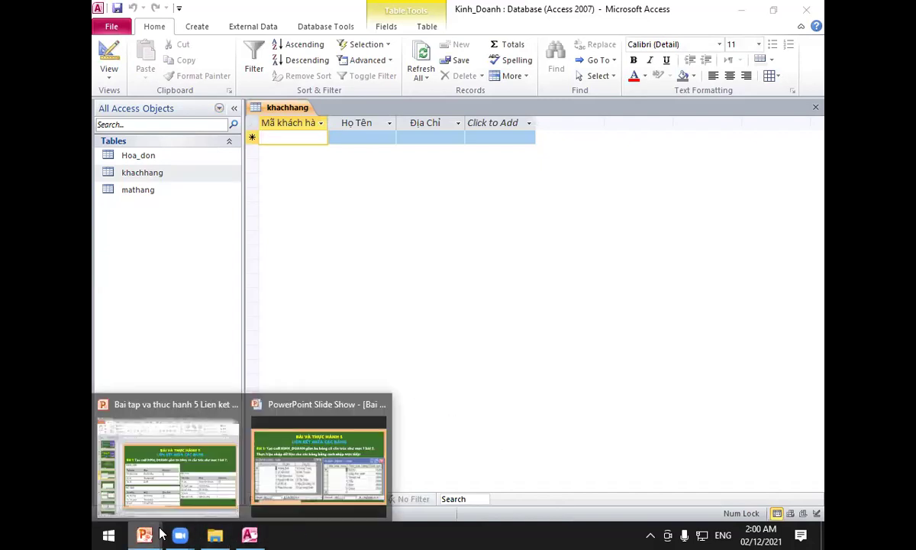
click(338, 456)
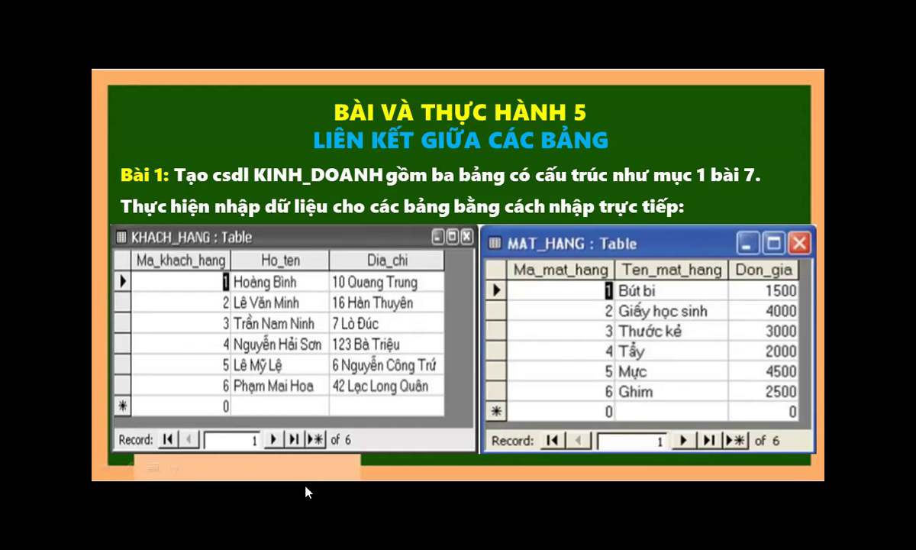
key(super)
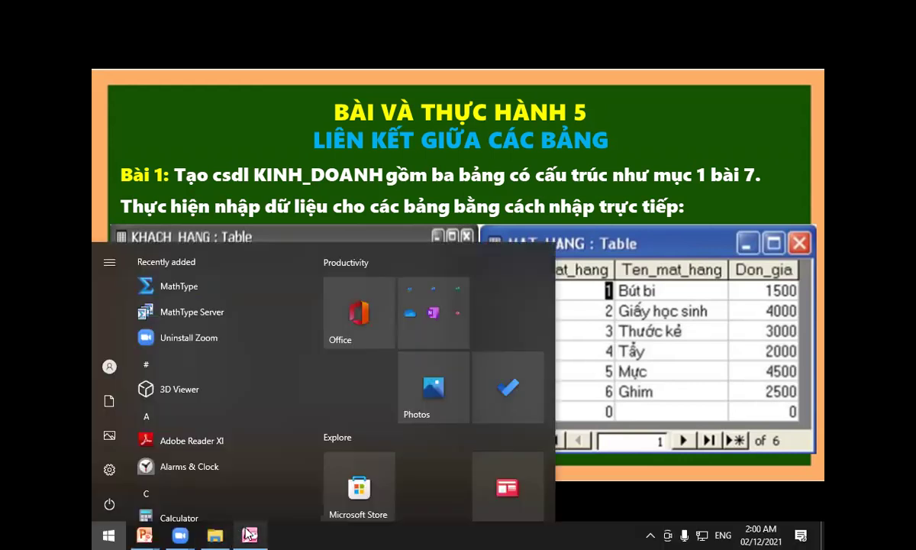
Enter customer 1 in khachhang with its full name and address, fixing a capitalisation typo.
click(249, 534)
text(1)
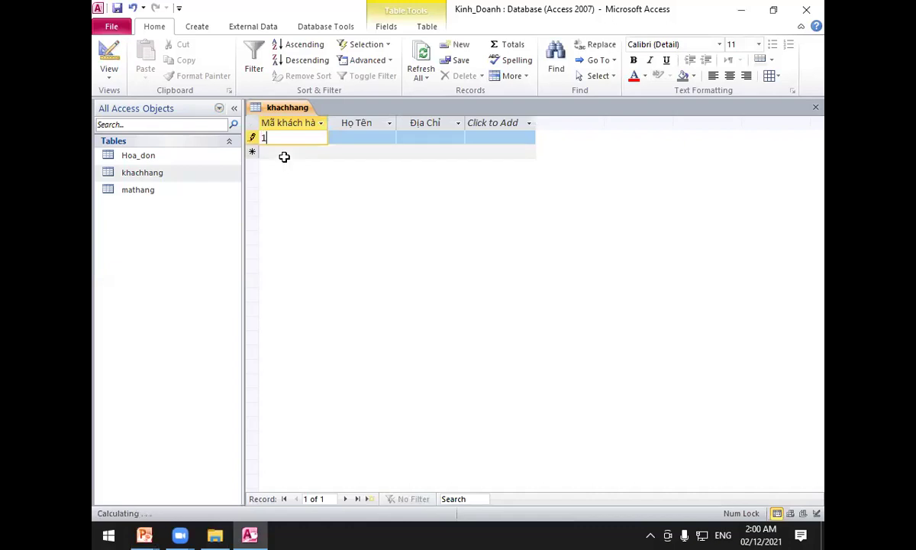
key(Tab)
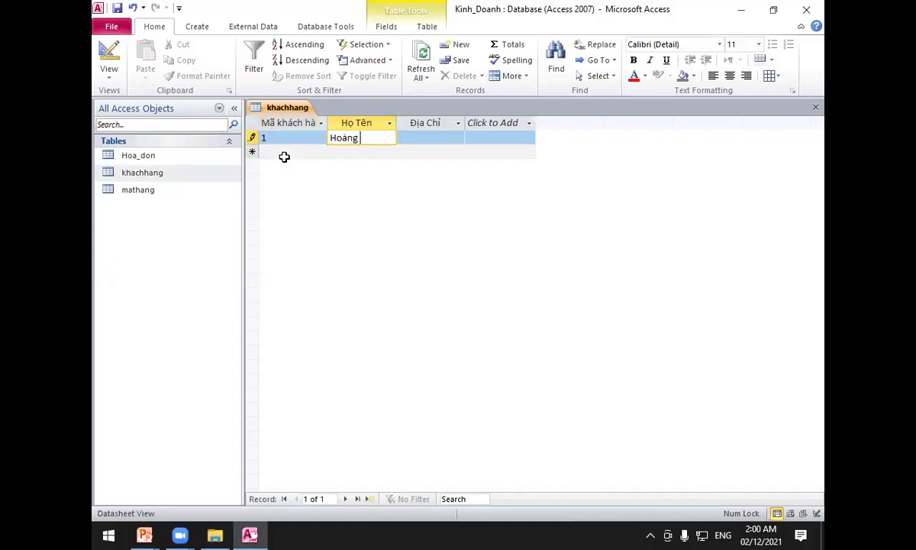
key(Tab)
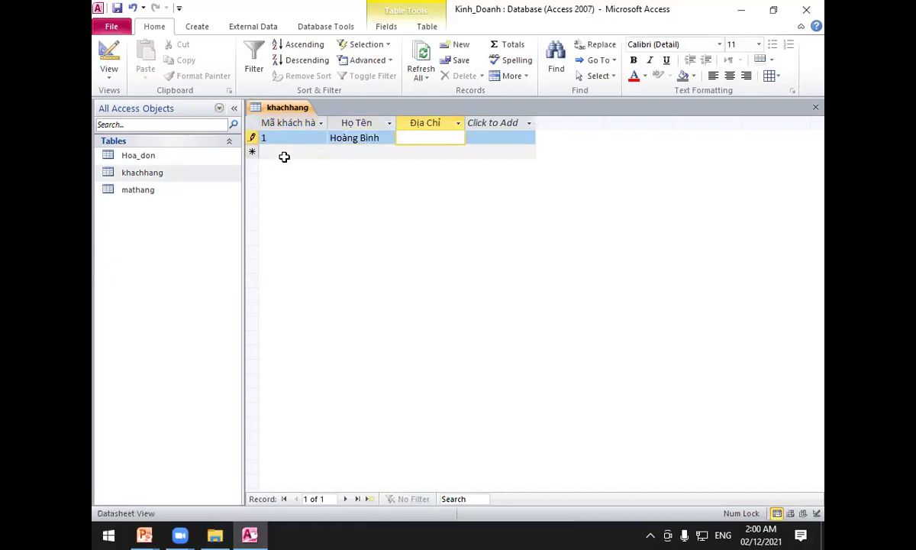
key(Left)
key(Left)
key(Left)
key(Left)
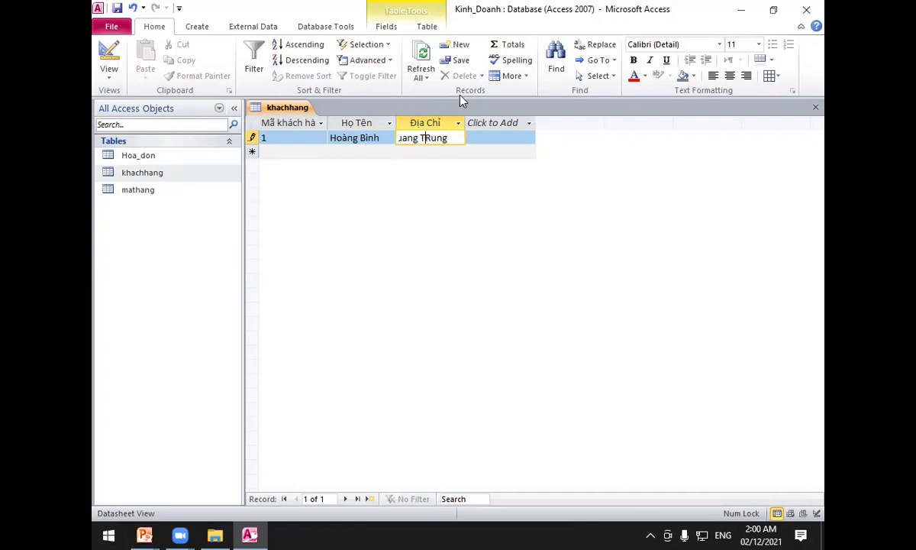
key(Delete)
text(r)
click(304, 153)
Add customer 2 with its full name and address, then close the khachhang table.
text(2)
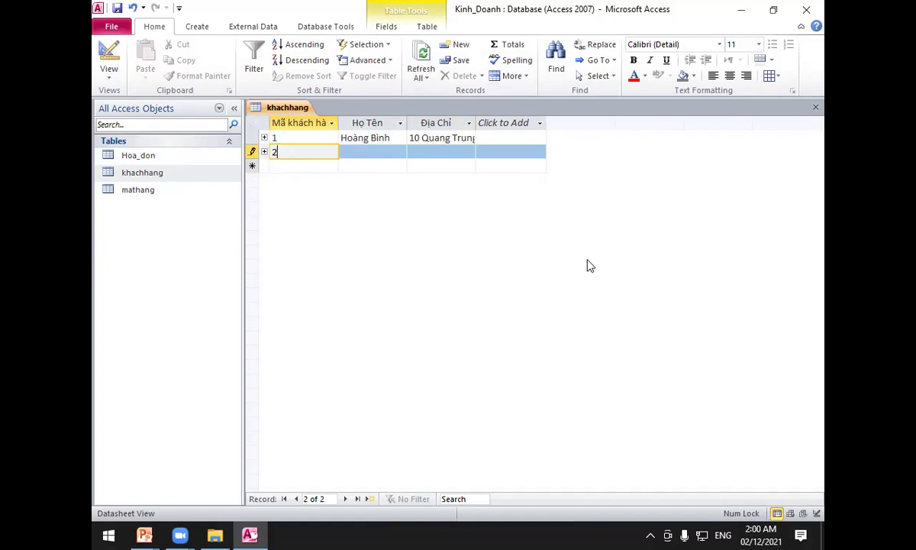
click(376, 153)
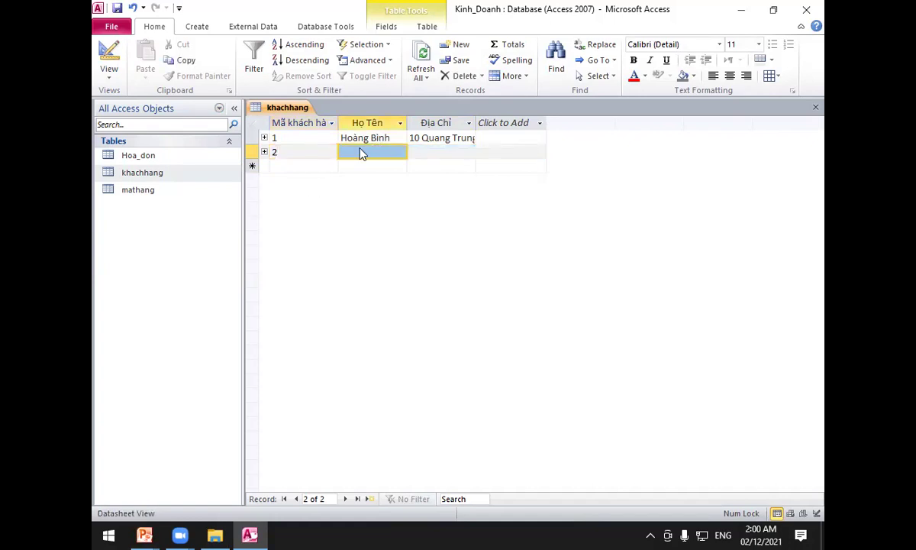
click(254, 533)
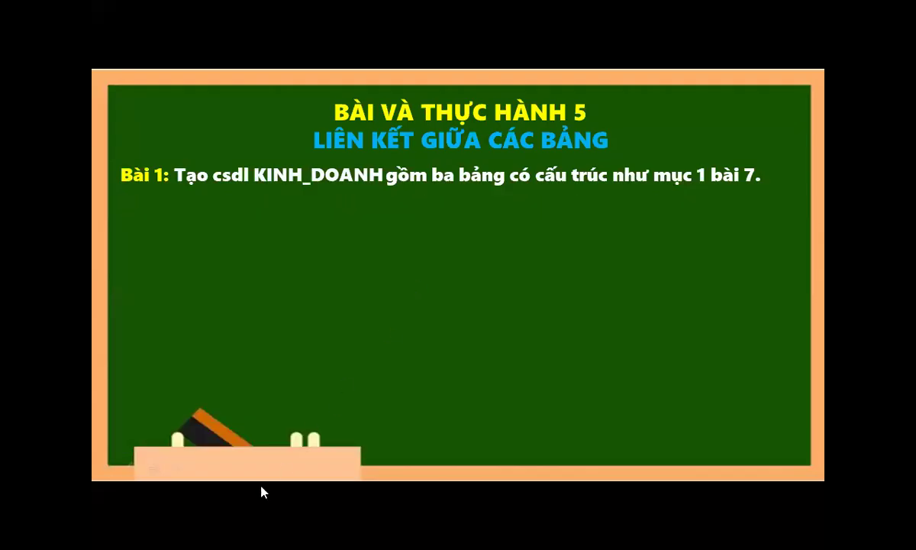
key(super)
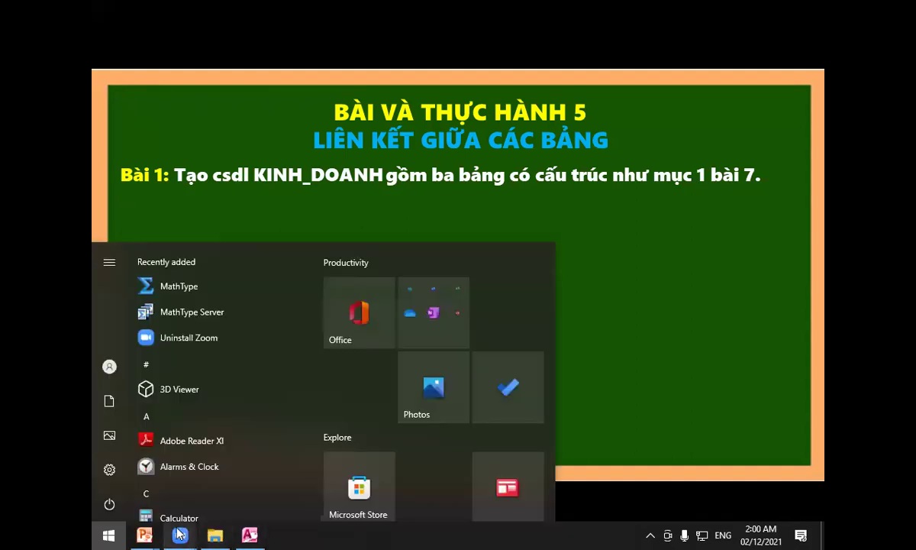
click(249, 534)
click(359, 151)
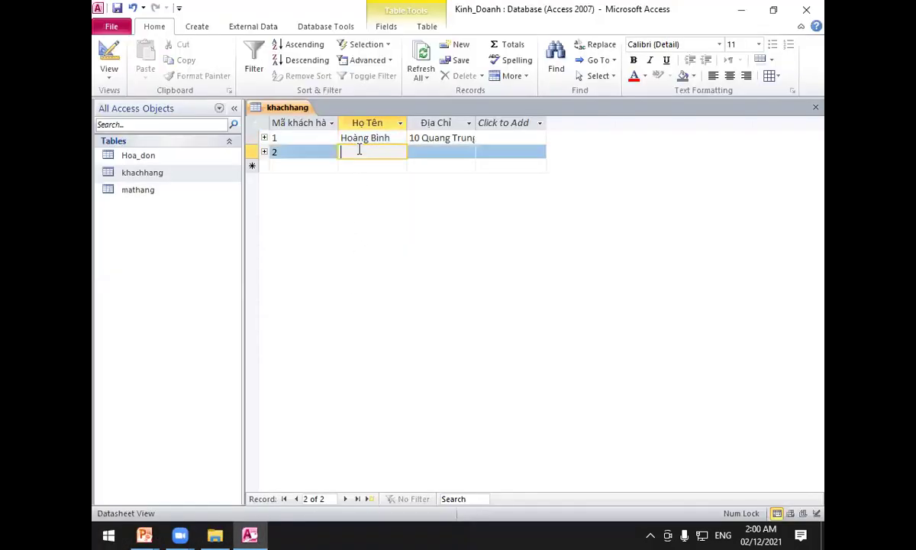
key(Tab)
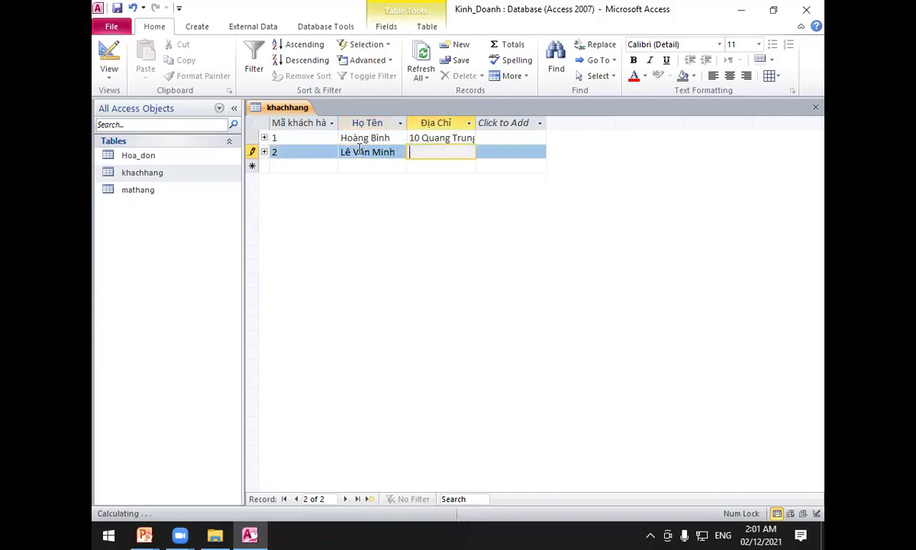
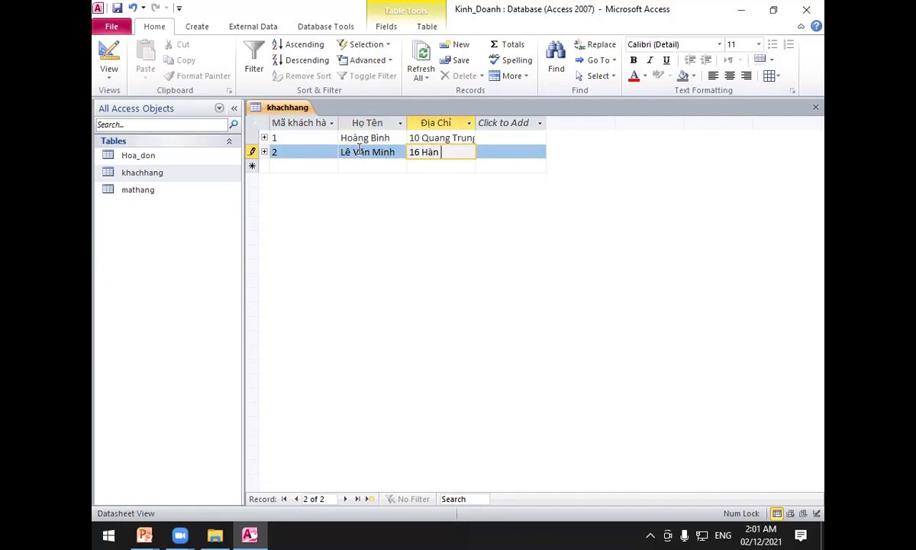
click(303, 167)
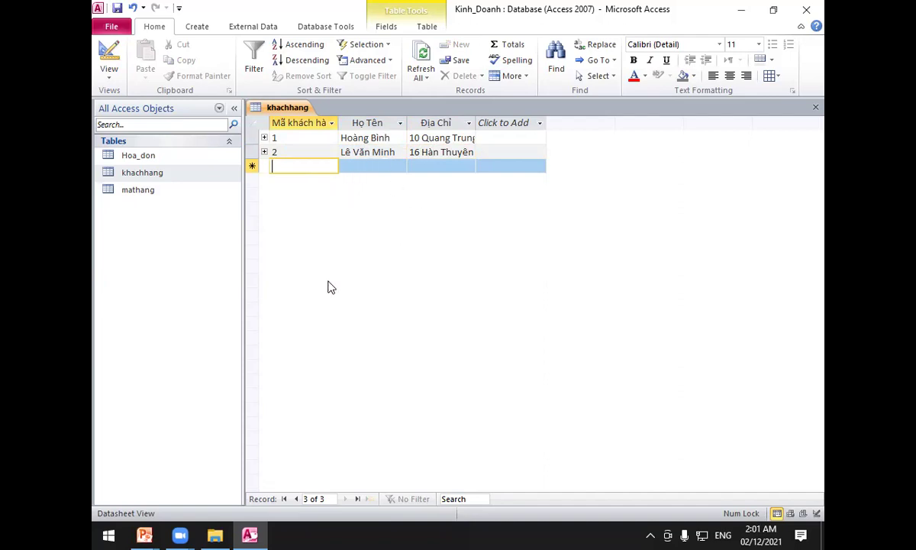
right_click(298, 107)
click(327, 129)
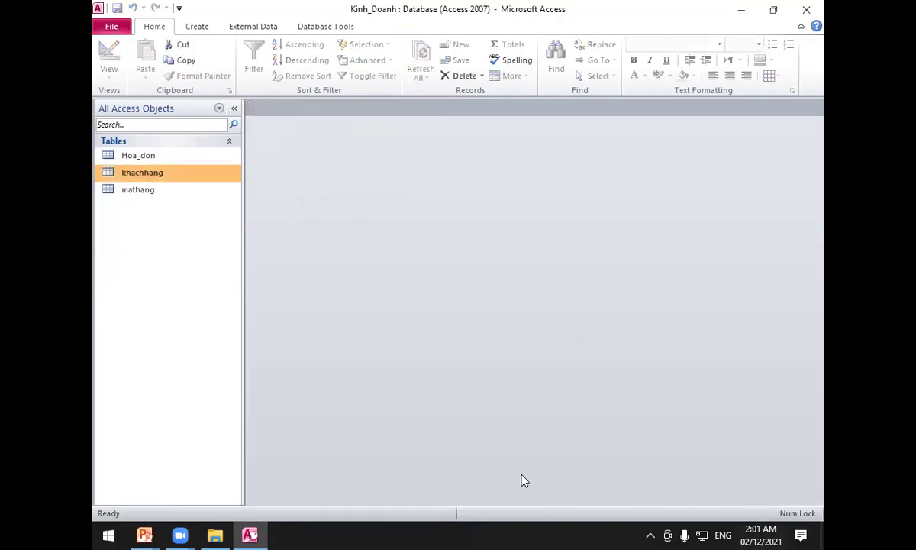
Bring the slide show forward and reveal the KHACH_HANG and MAT_HANG sample records.
click(250, 534)
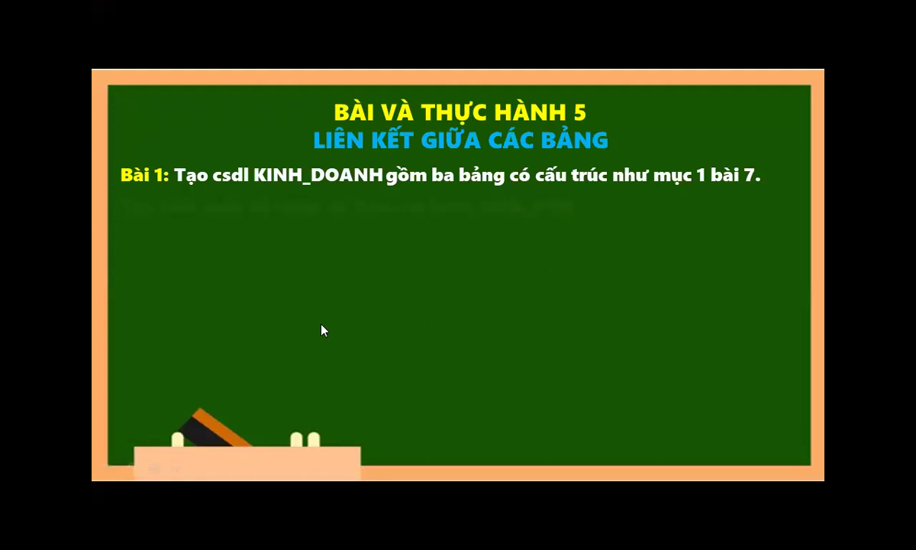
click(291, 319)
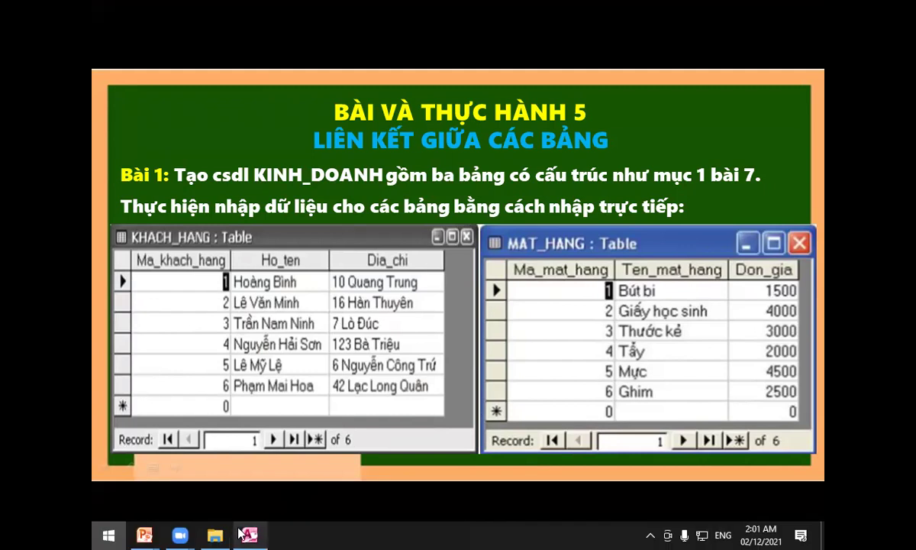
key(super)
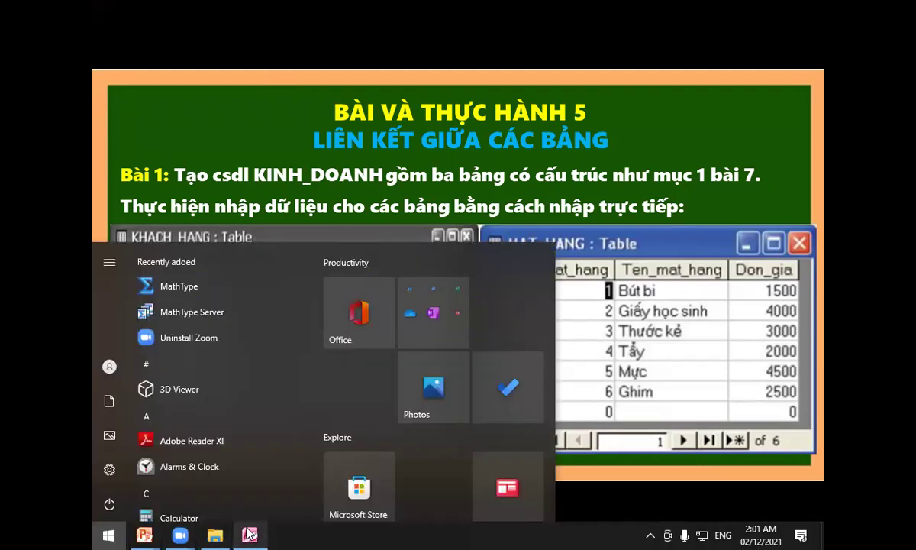
Open mathang and enter item 1, Bút bi, priced at 15000.
click(249, 534)
double_click(143, 190)
text(1)
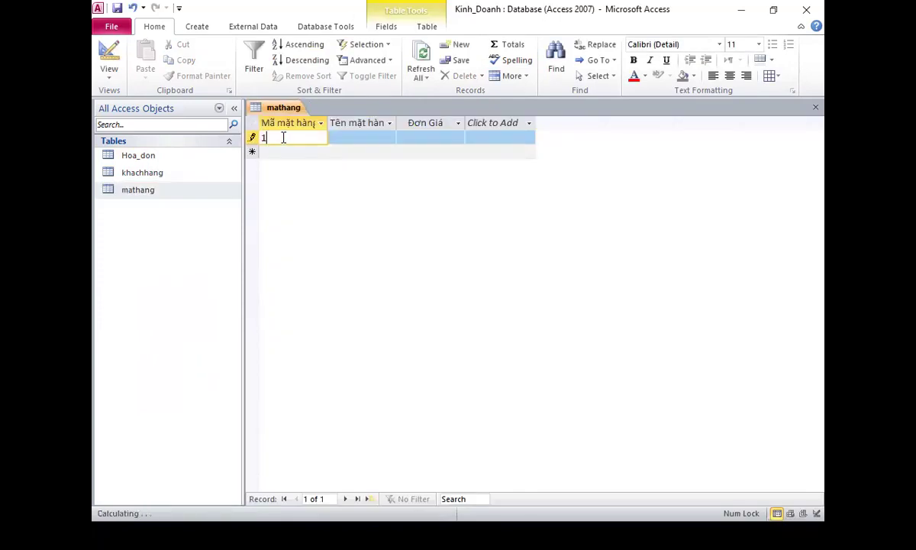
key(Tab)
text(Bút bi)
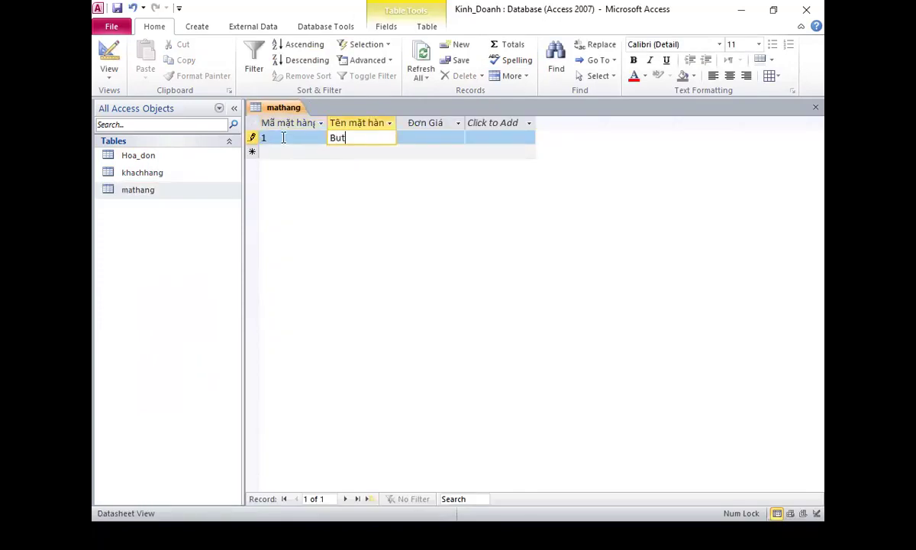
key(Tab)
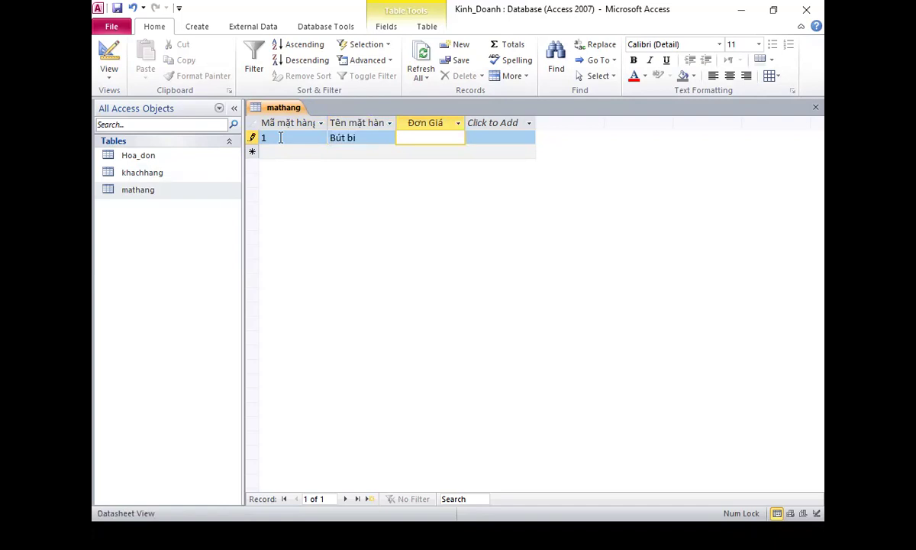
text(15000)
click(280, 155)
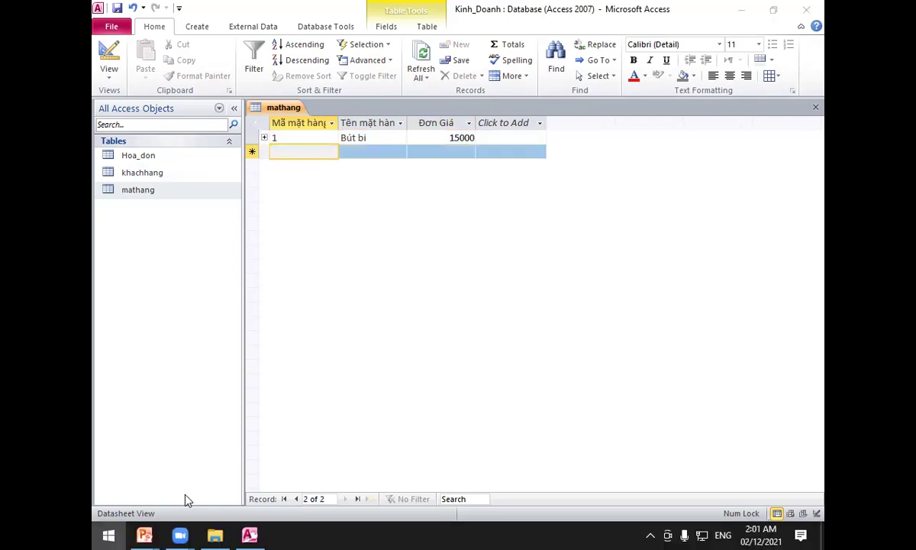
Check the exercise slide's sample data, then return to the mathang table.
click(108, 534)
mouse_move(144, 534)
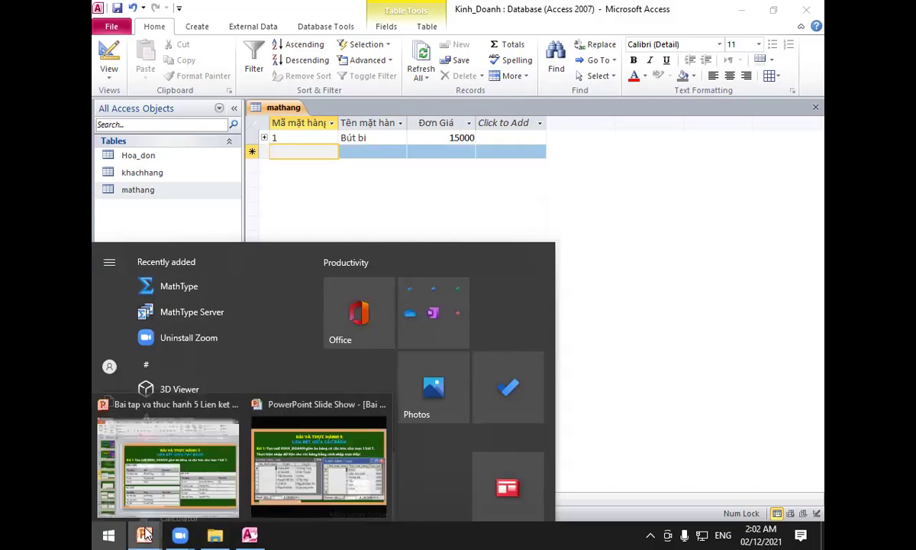
click(316, 458)
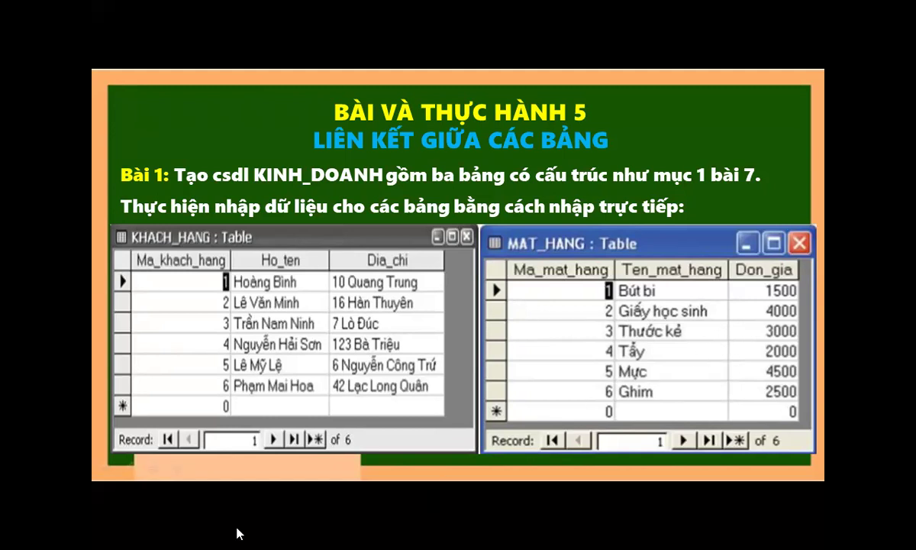
key(super)
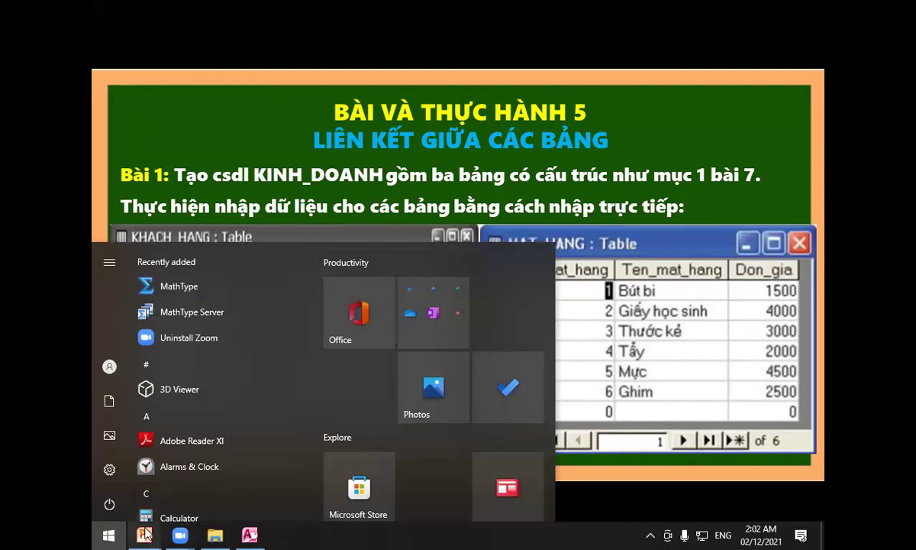
mouse_move(183, 533)
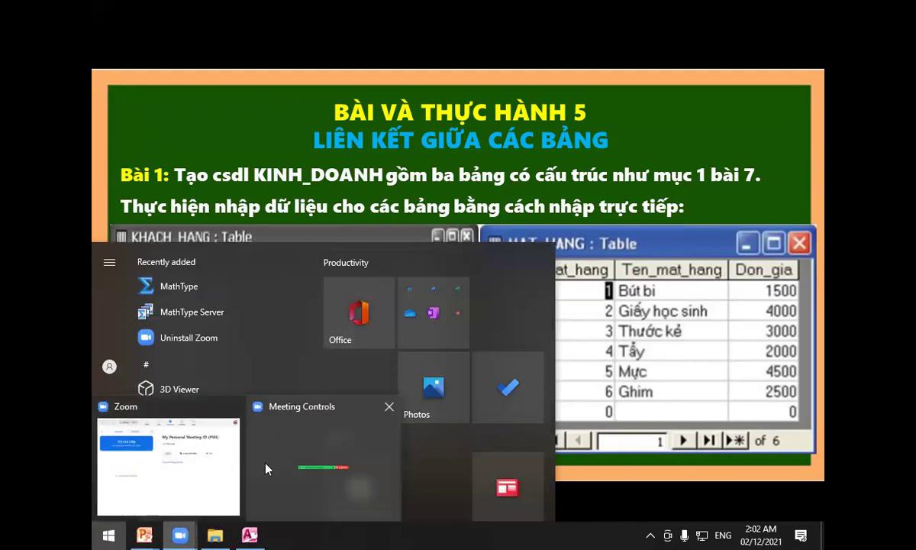
click(277, 452)
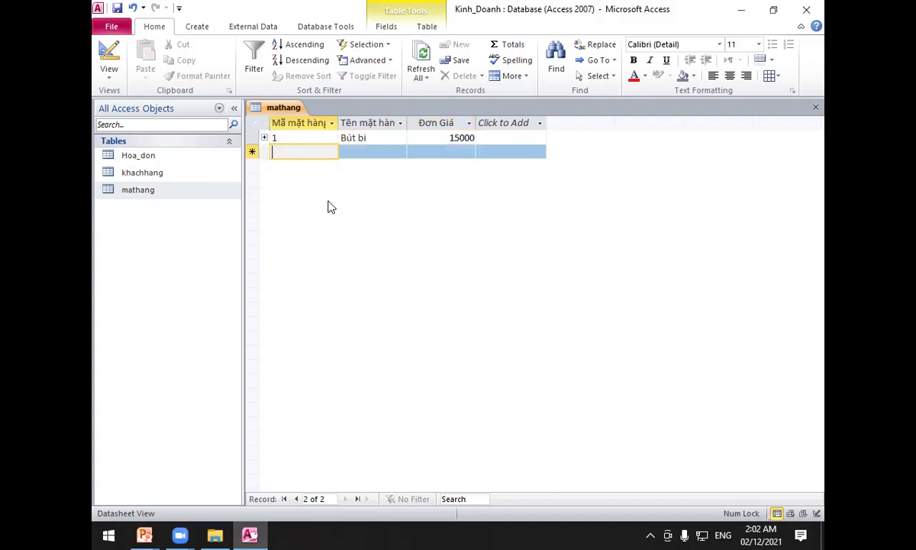
Add item 2, Giấy Học Sinh, with unit price 4000.
key(Tab)
text(Gi)
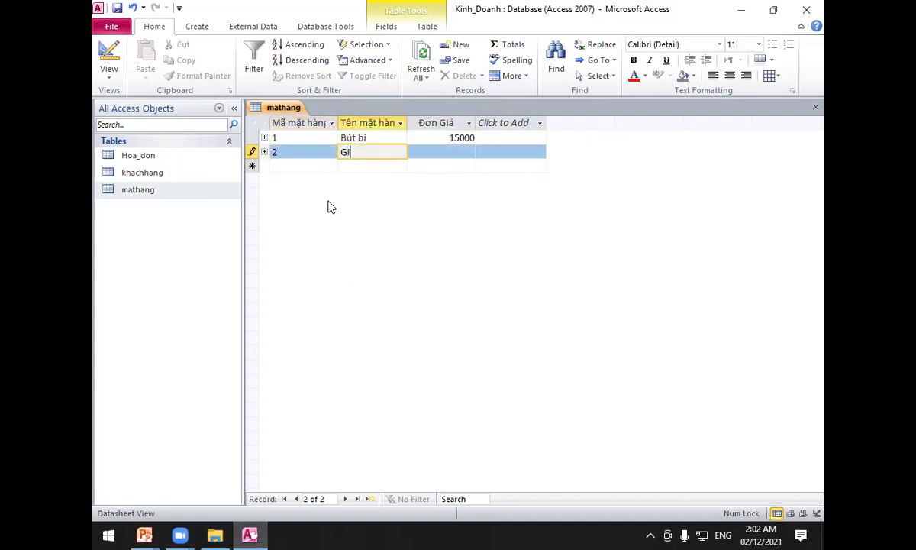
text(ấy co)
key(BackSpace)
key(BackSpace)
text(Hoc )
text(Sinh)
key(Tab)
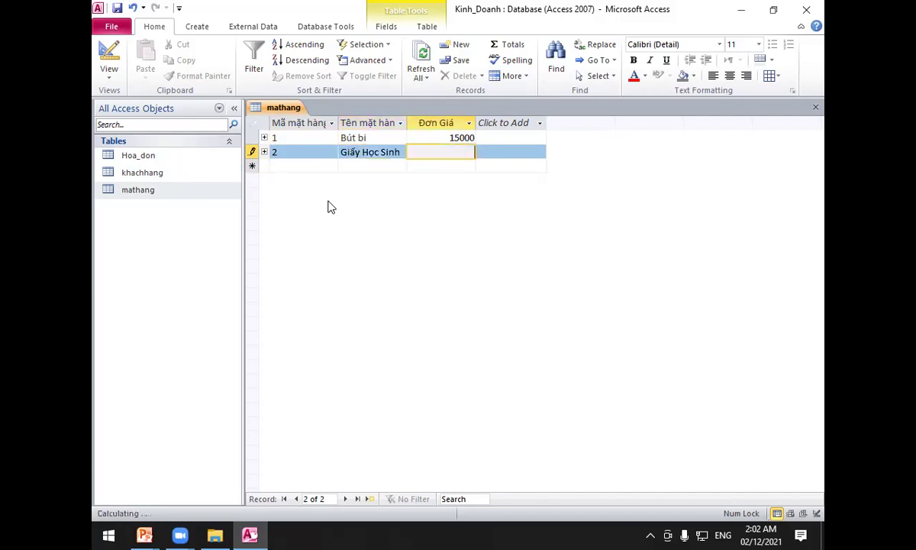
text(4000)
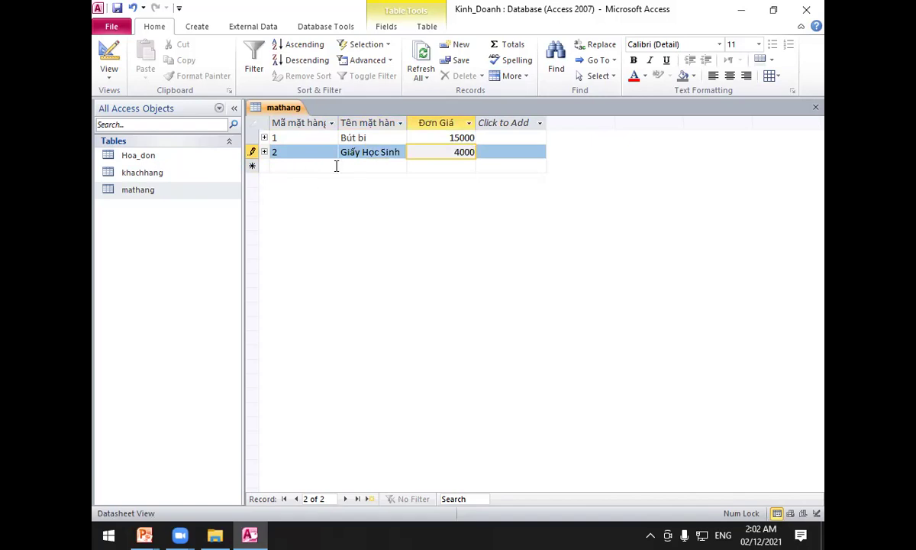
click(300, 168)
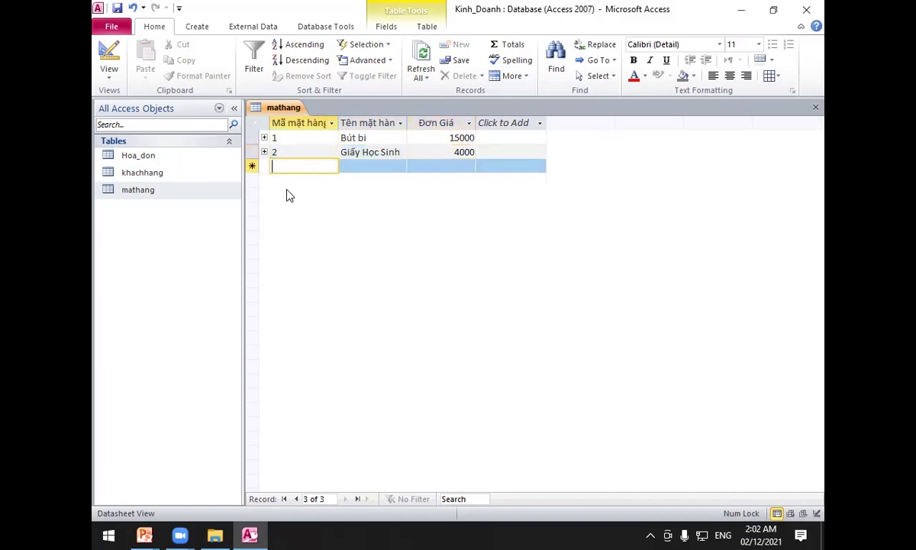
Close mathang, then open the empty Hoa_don table and close it as well.
right_click(286, 109)
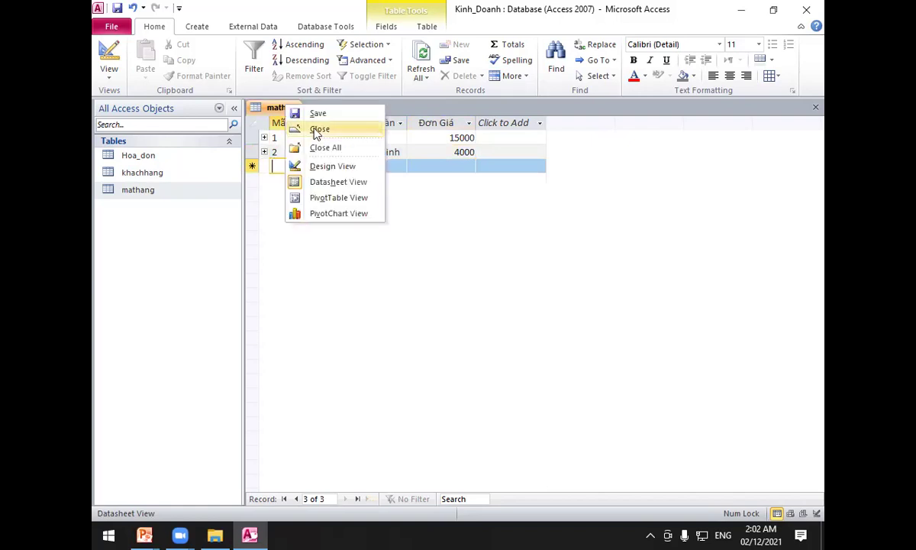
click(316, 129)
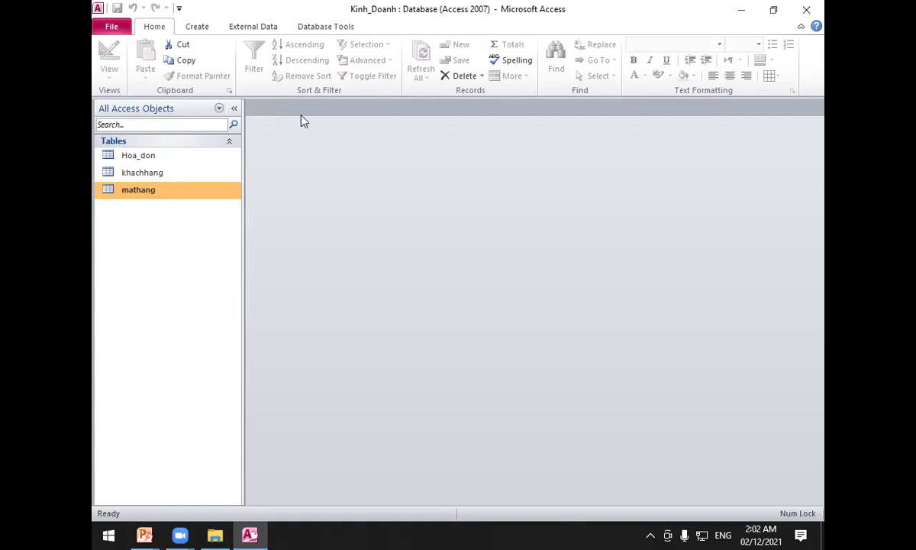
double_click(184, 157)
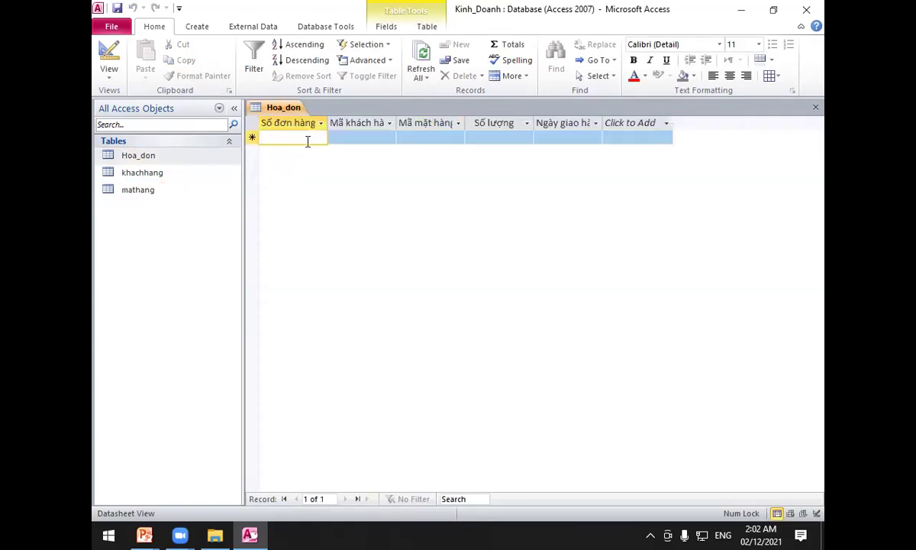
right_click(297, 107)
click(335, 130)
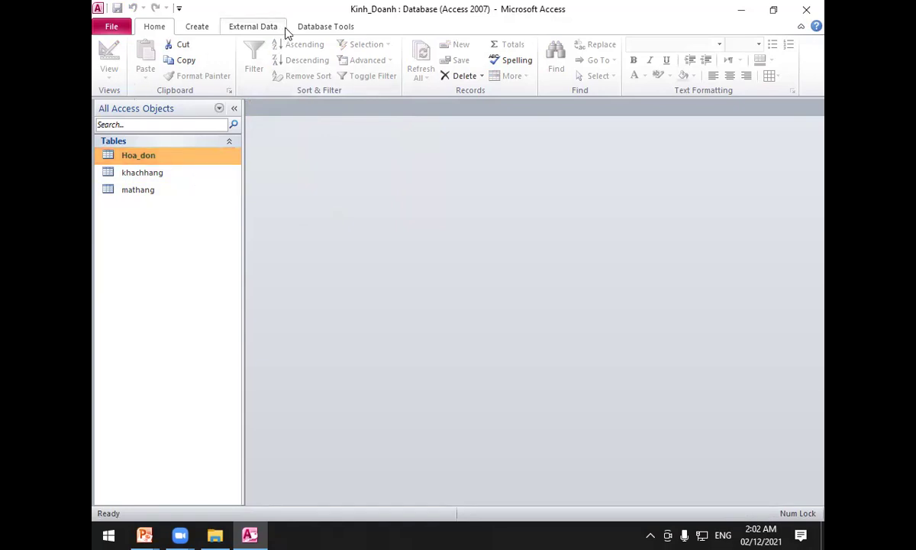
Run the Form Wizard on table Hoa_don, adding all its fields, and finish the form.
click(200, 31)
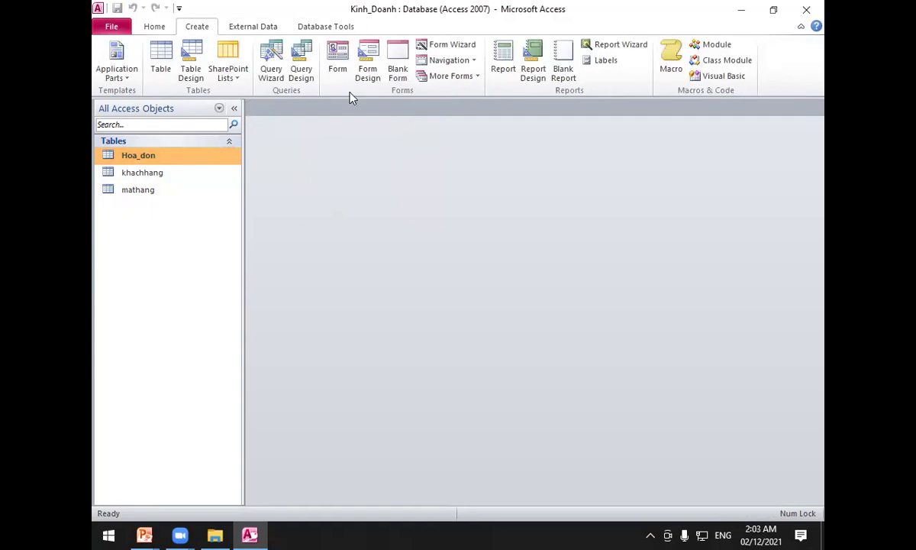
click(448, 45)
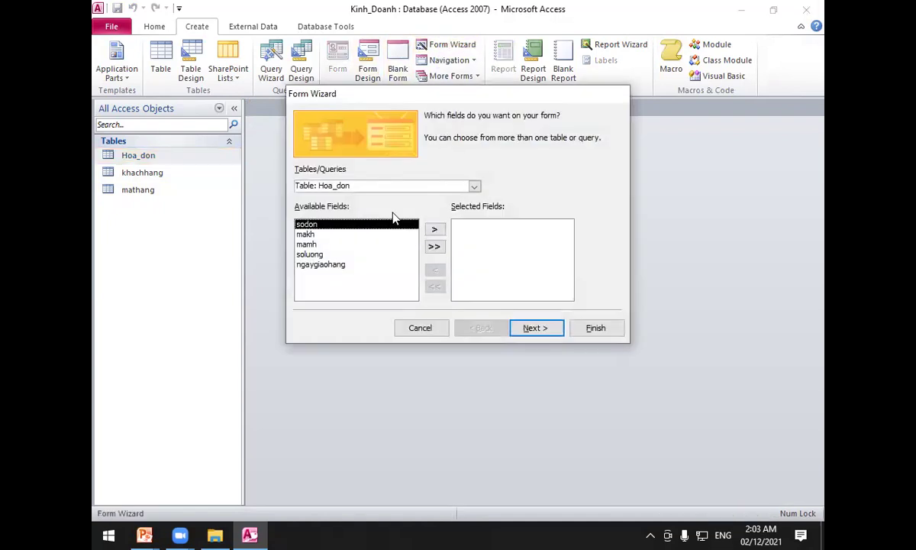
click(474, 186)
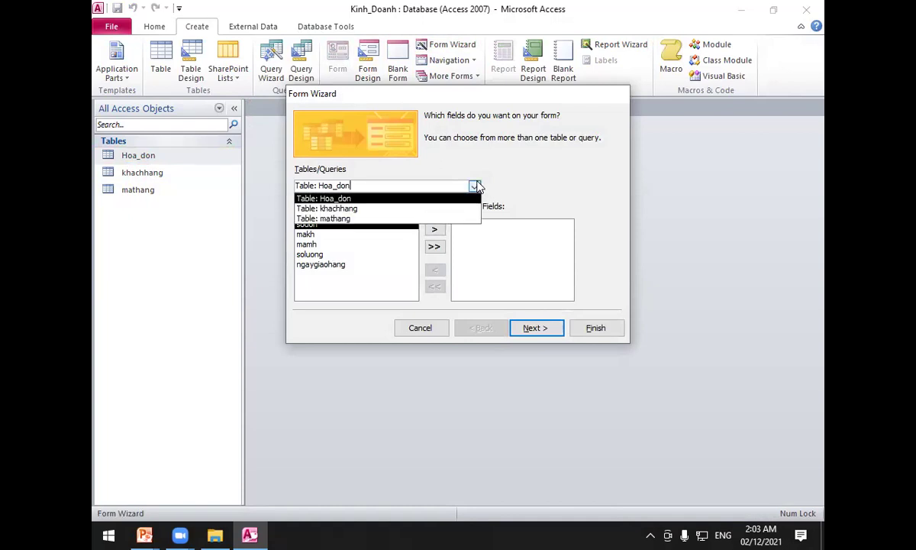
click(367, 197)
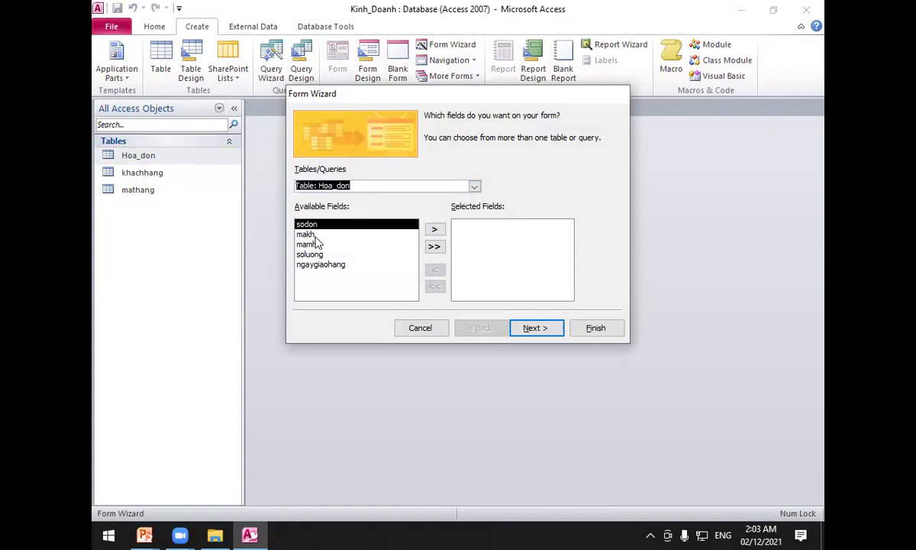
click(434, 249)
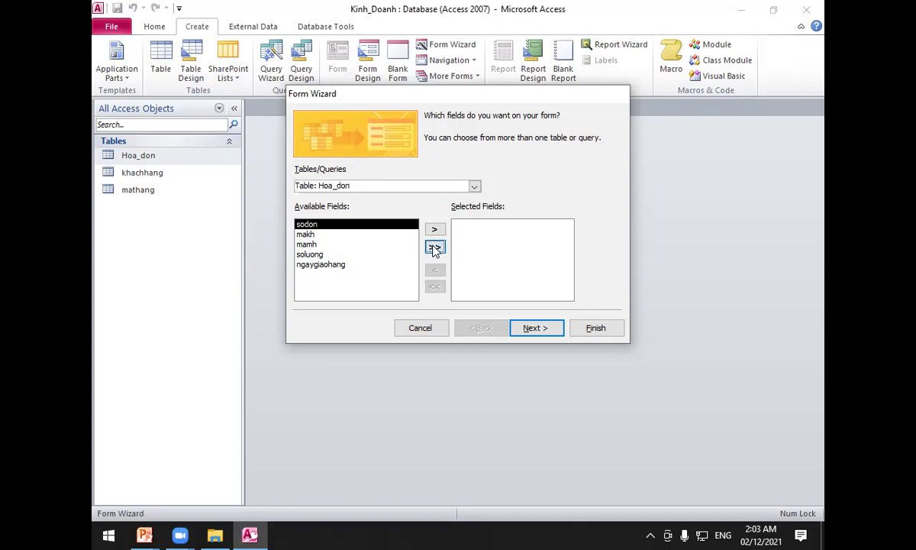
click(537, 327)
click(538, 329)
click(598, 327)
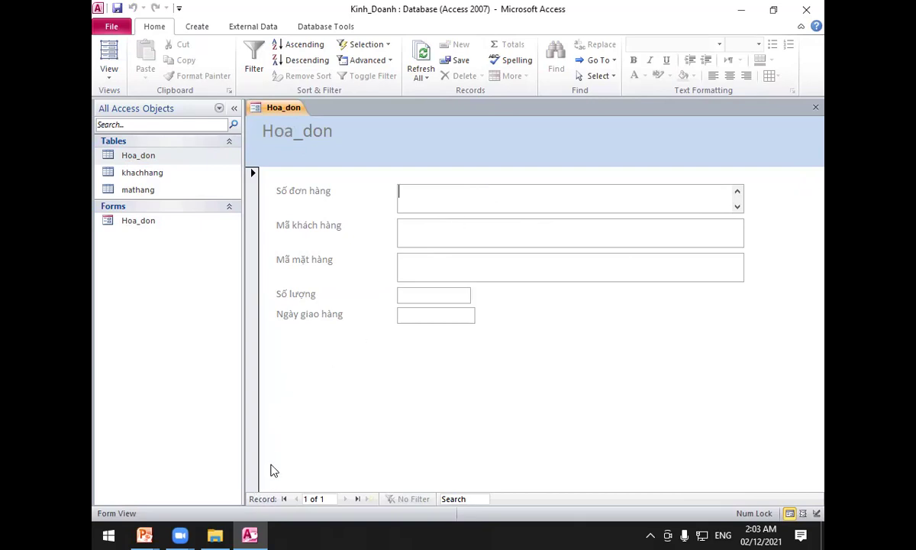
Enter invoice 1 with customer code kh1 after checking khachhang, and try saving it.
text(1)
click(425, 231)
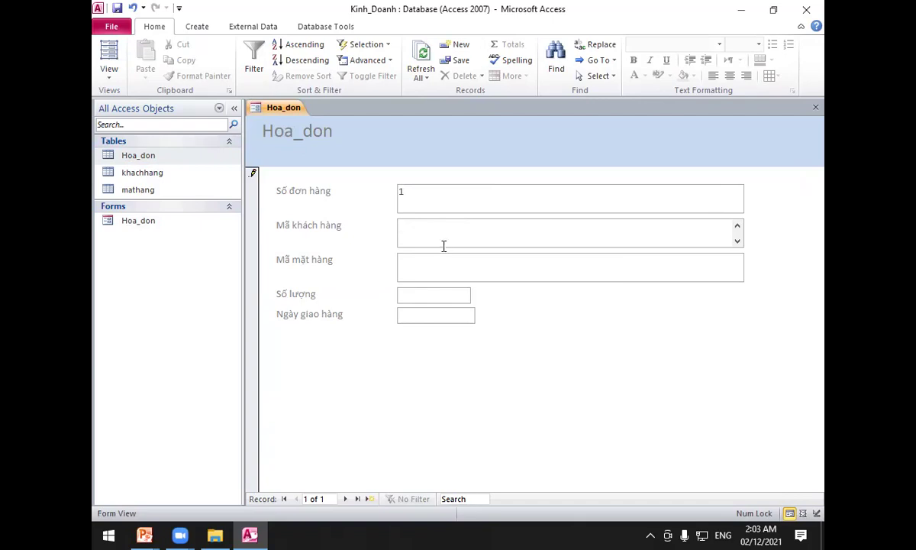
double_click(169, 171)
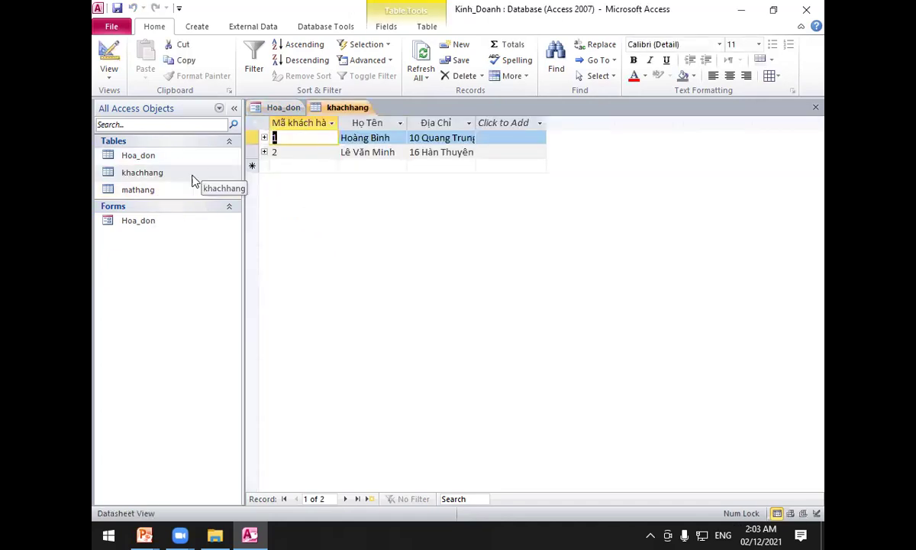
double_click(158, 223)
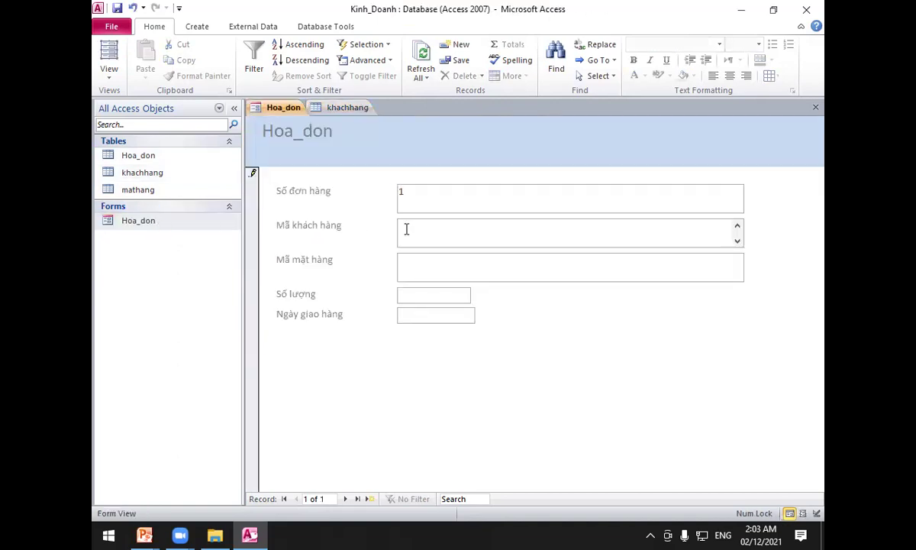
text(kh1)
click(334, 395)
click(372, 498)
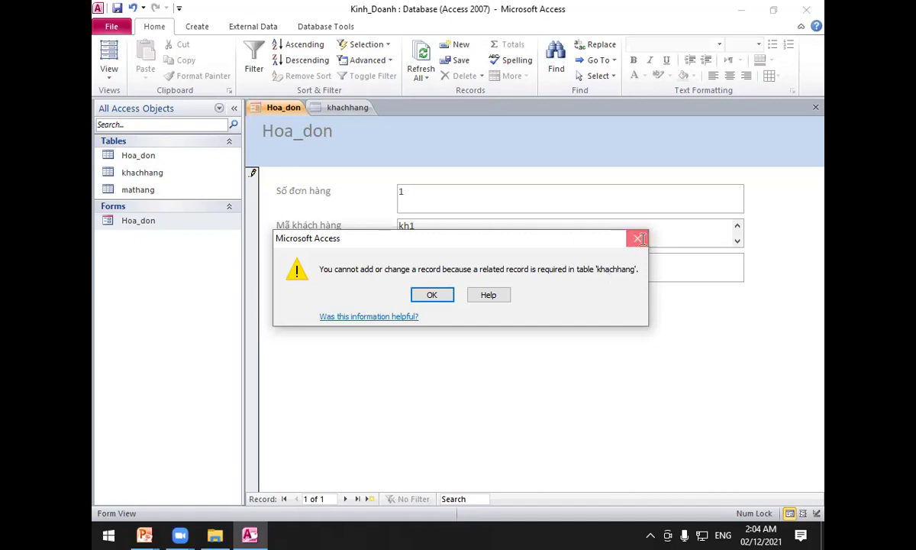
Dismiss the related-record error and reopen khachhang and the Hoa_don form.
click(639, 239)
double_click(156, 173)
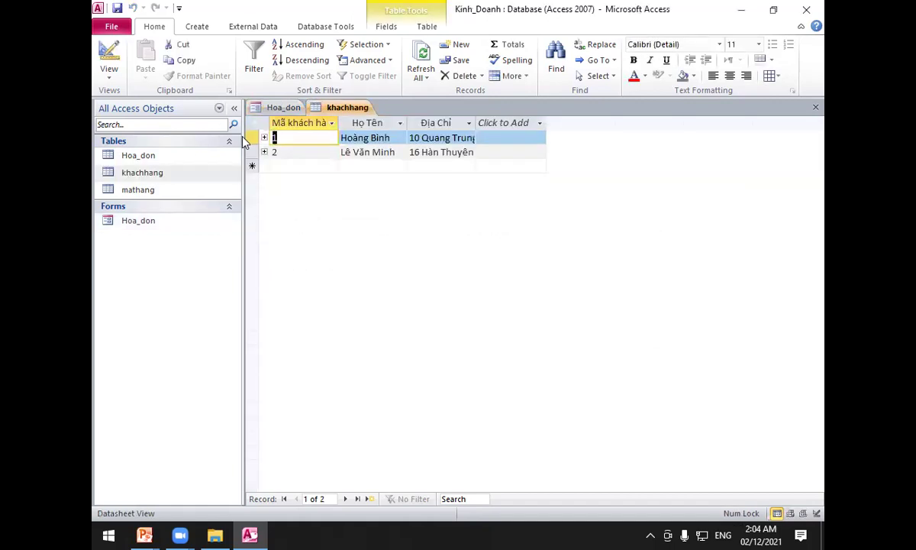
click(155, 225)
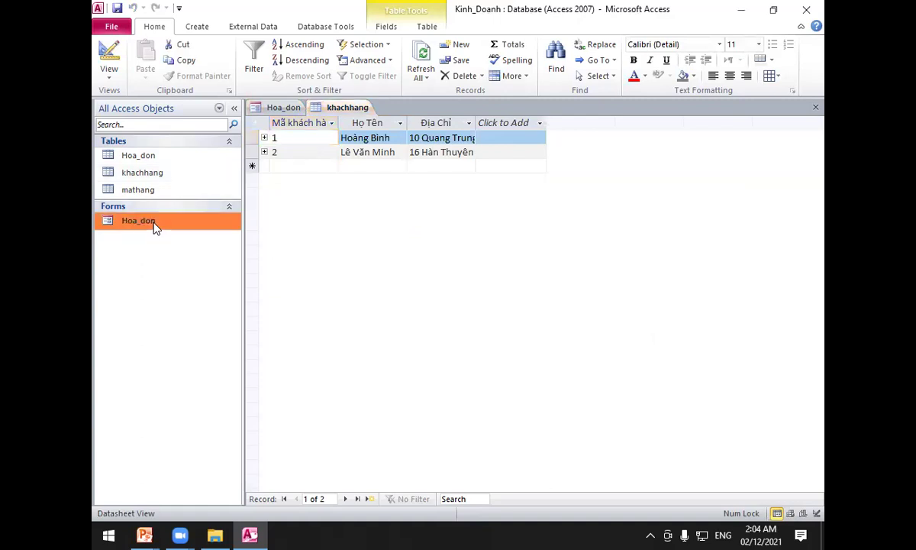
double_click(153, 224)
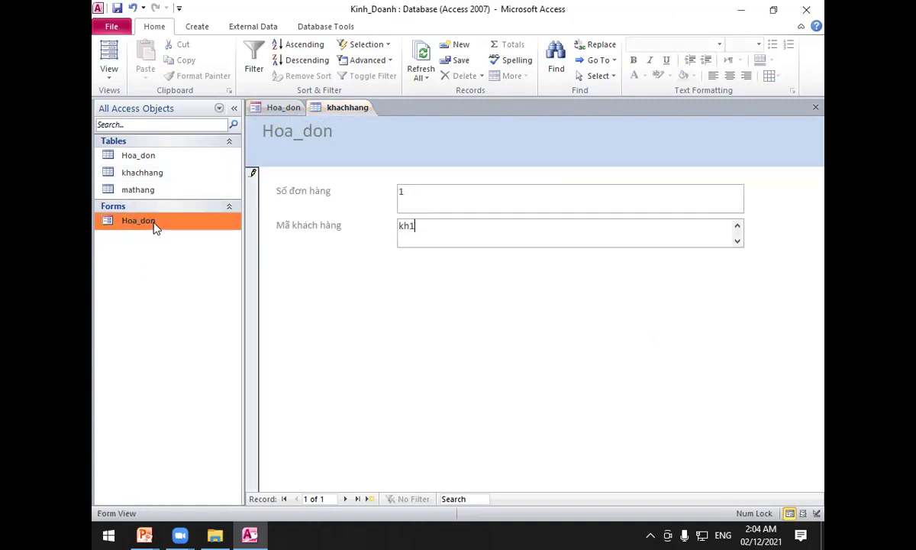
Open Relationships to inspect Hoa_don's mamh and makh links, then return to the form.
click(322, 26)
click(254, 61)
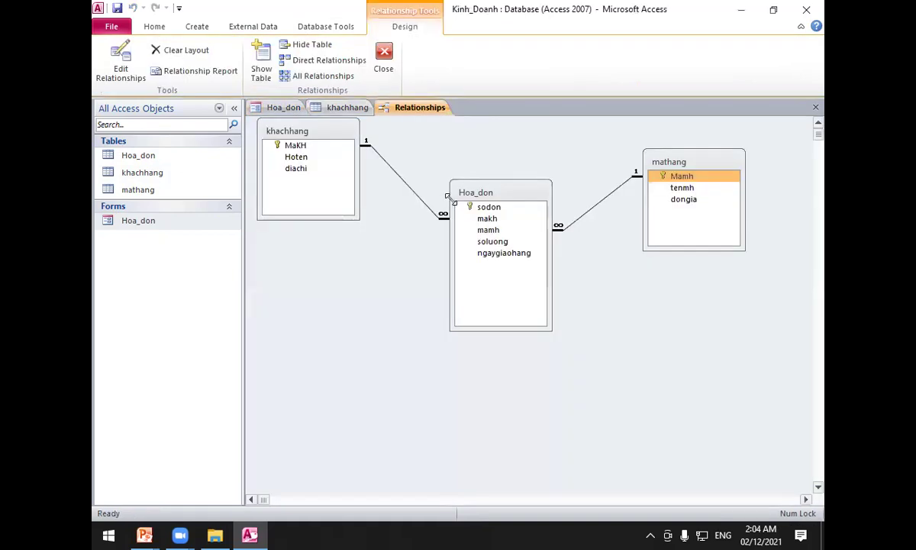
click(489, 229)
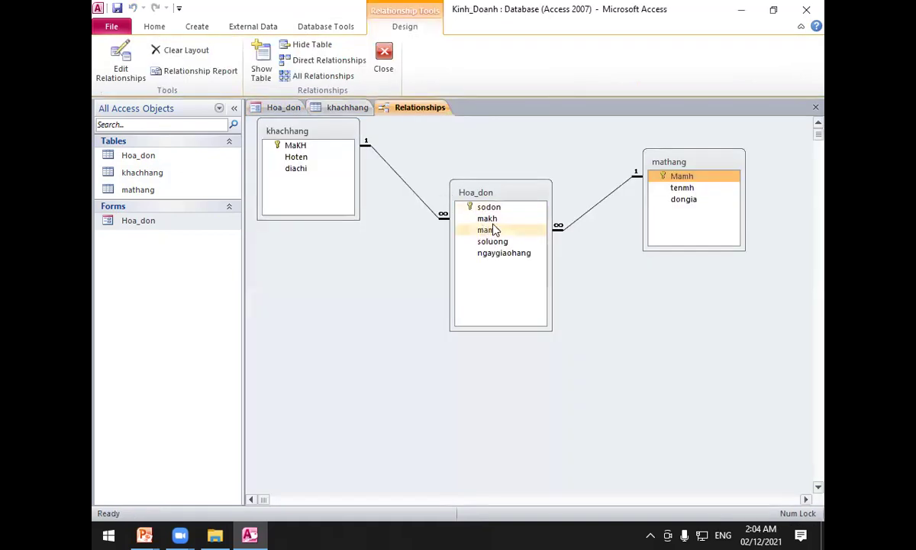
key(Up)
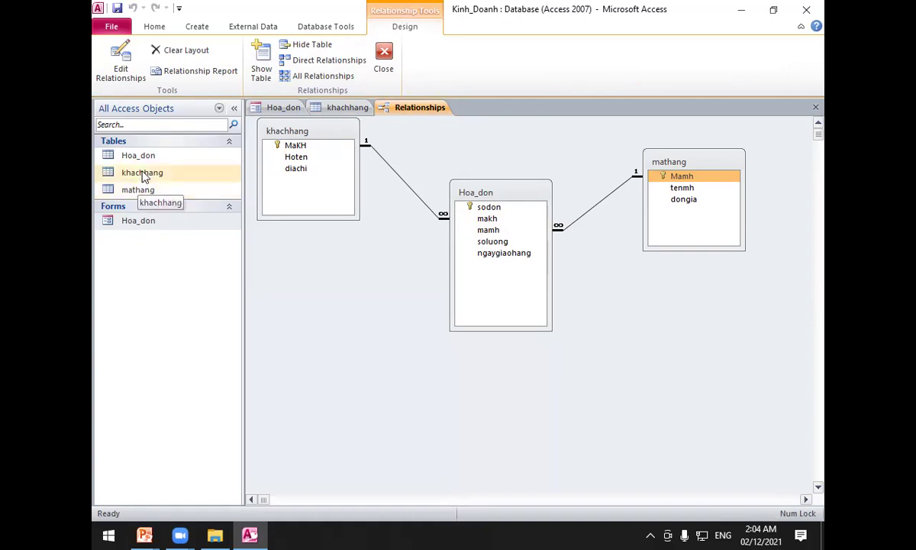
click(133, 227)
double_click(132, 221)
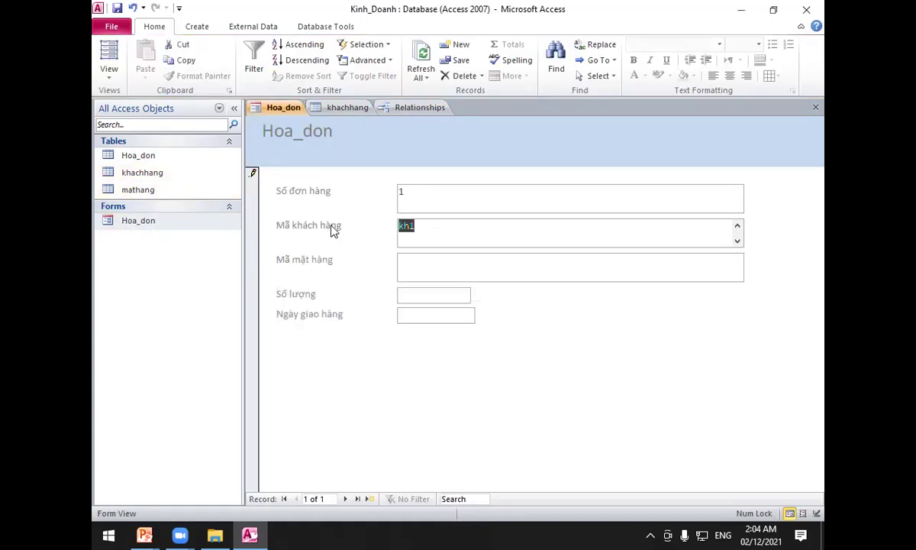
Give invoice 1 customer code 1, item code 1, quantity 5, delivery 09/12/2021, then start a new record.
text(1)
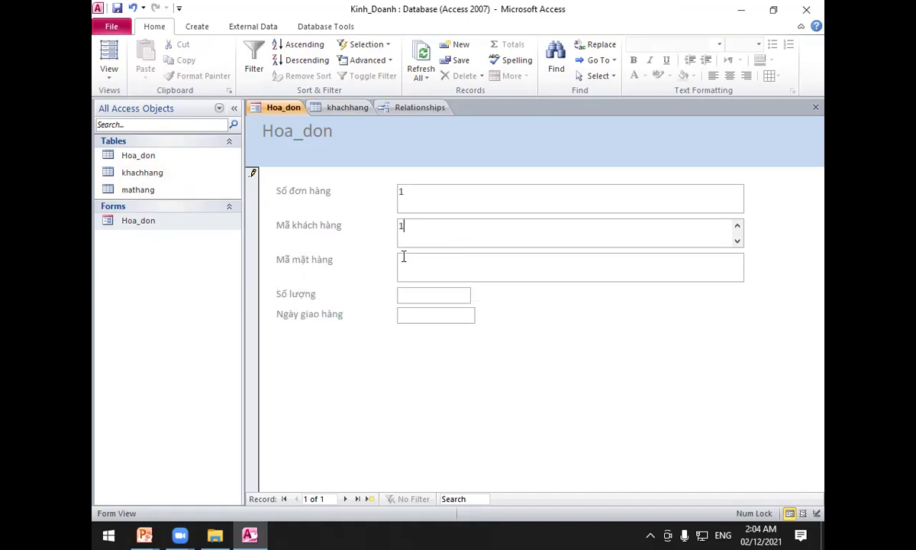
click(400, 259)
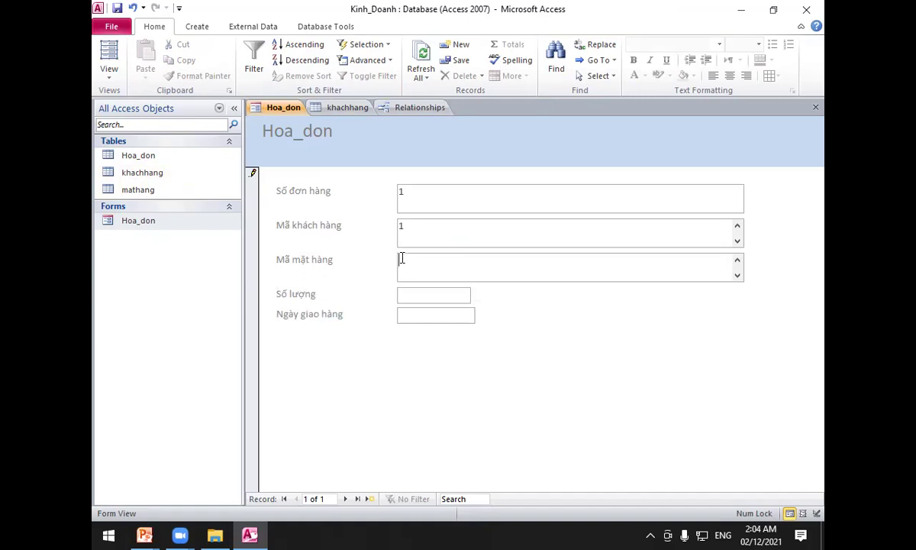
text(1)
click(424, 295)
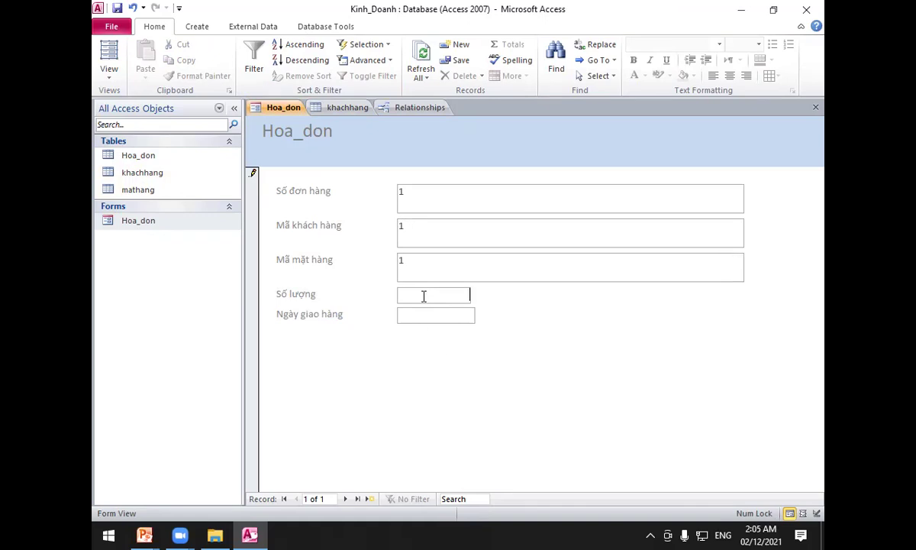
text(5)
click(436, 315)
click(483, 314)
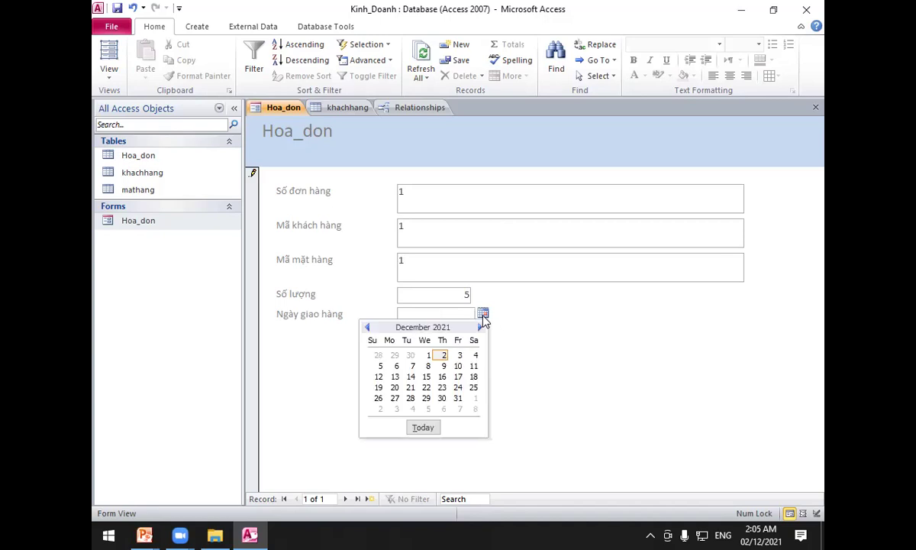
click(442, 366)
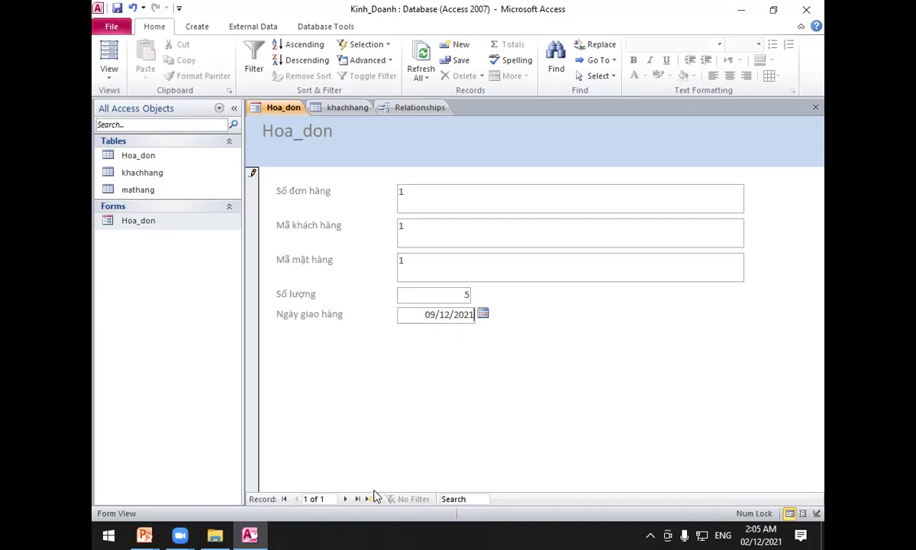
click(374, 494)
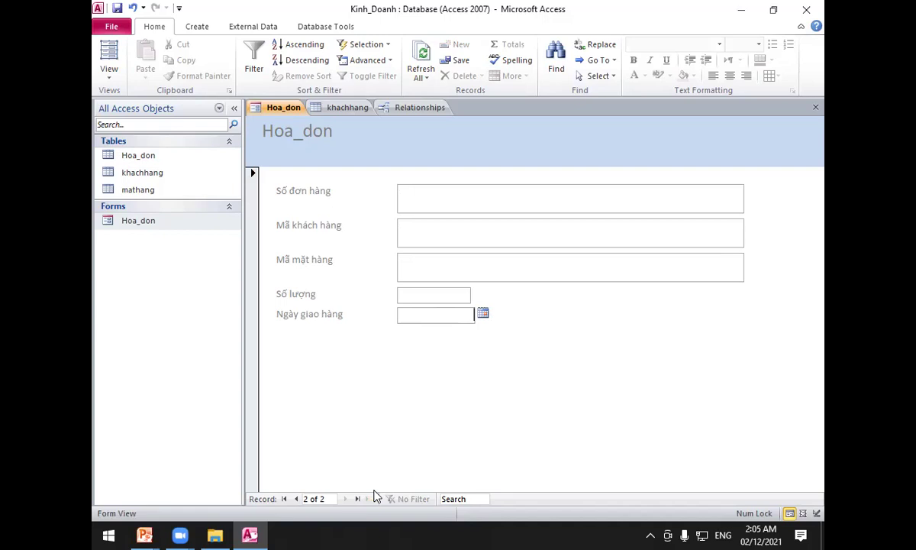
Dismiss the invalid-value warnings and undo the stray 2 typed into Ngày giao hàng.
text(2)
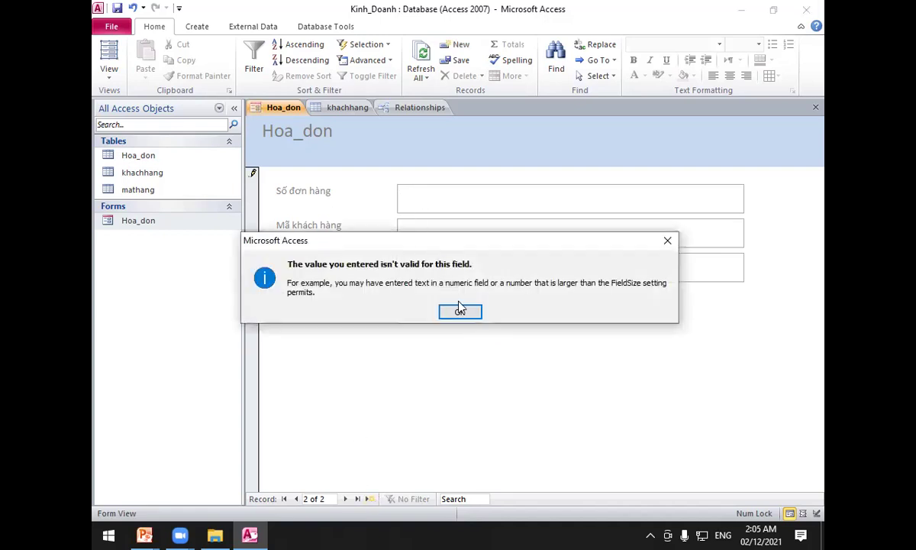
click(462, 313)
click(435, 200)
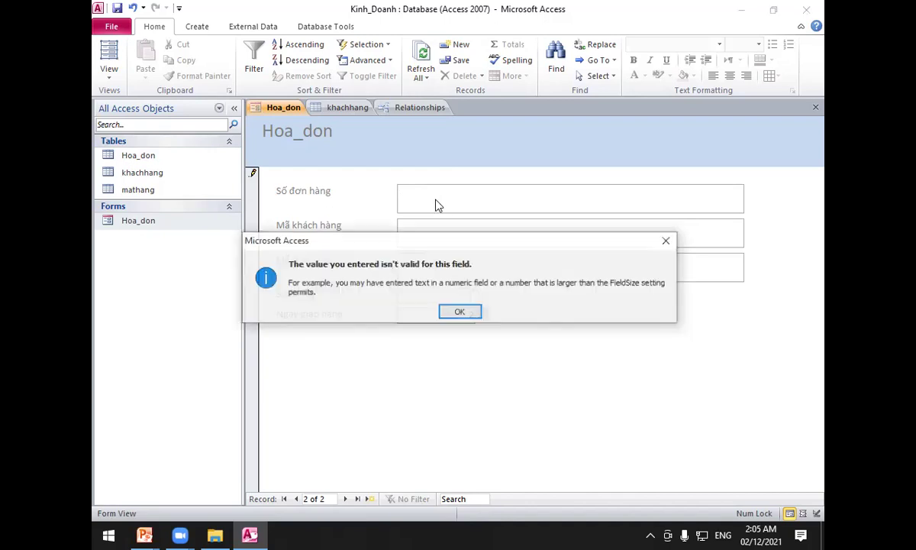
click(459, 311)
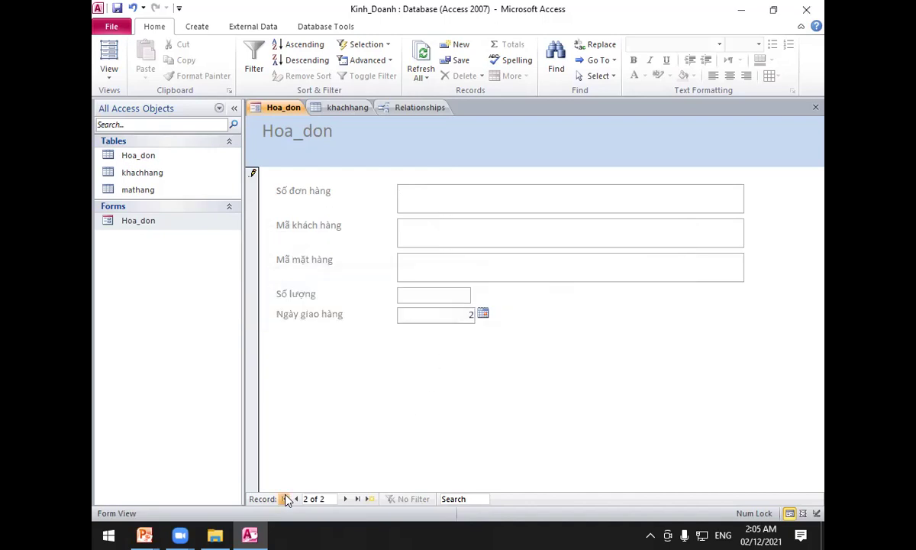
click(296, 497)
click(460, 311)
click(133, 8)
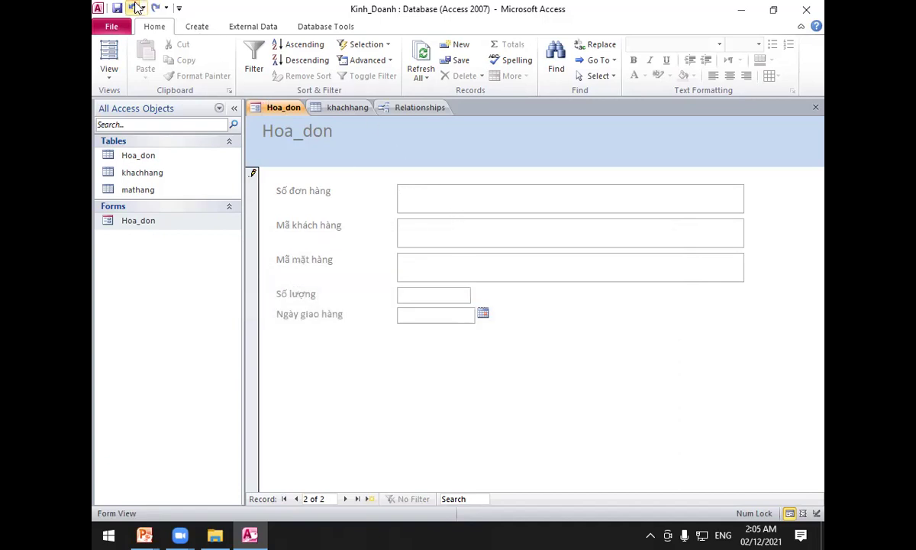
Enter invoice 2 with customer 1, item 1, quantity 5, delivery 03/12/2021, and save it.
click(452, 200)
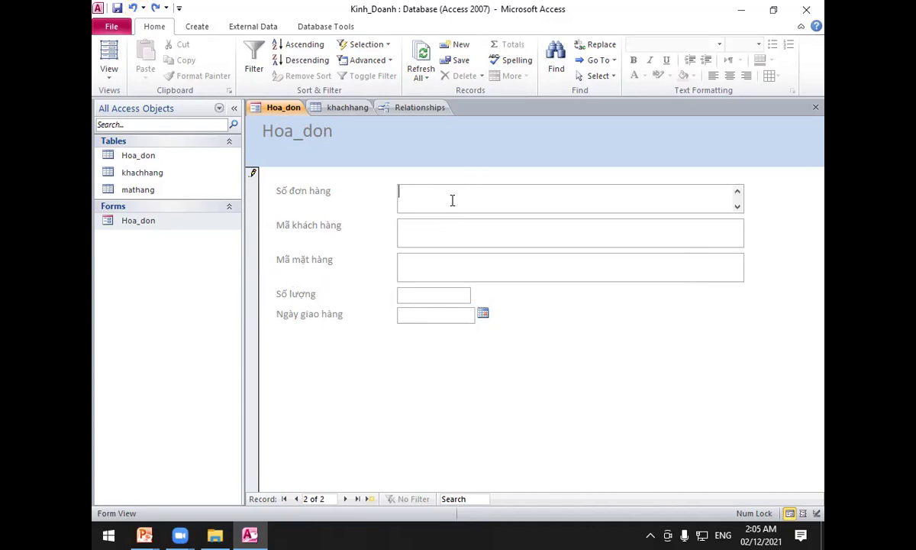
text(2)
click(409, 238)
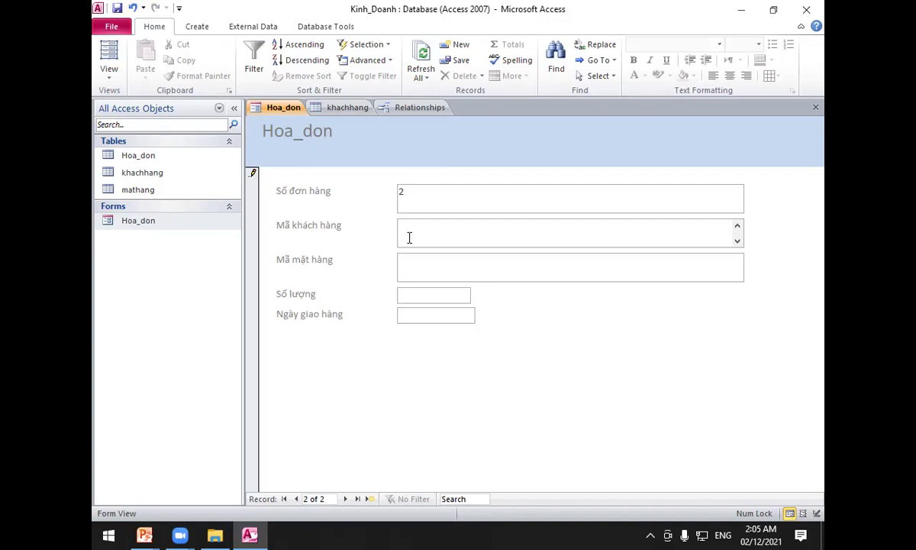
text(1)
click(431, 264)
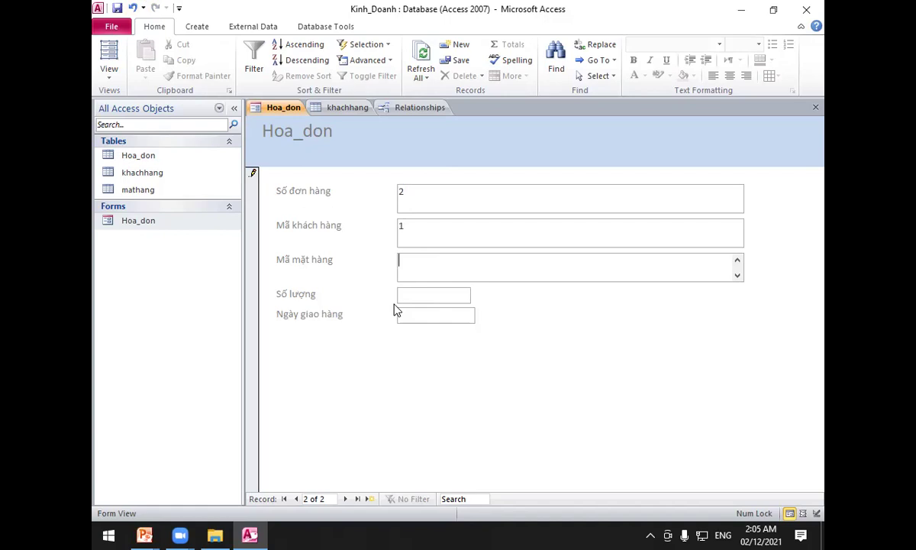
text(1)
click(418, 298)
text(5)
click(433, 320)
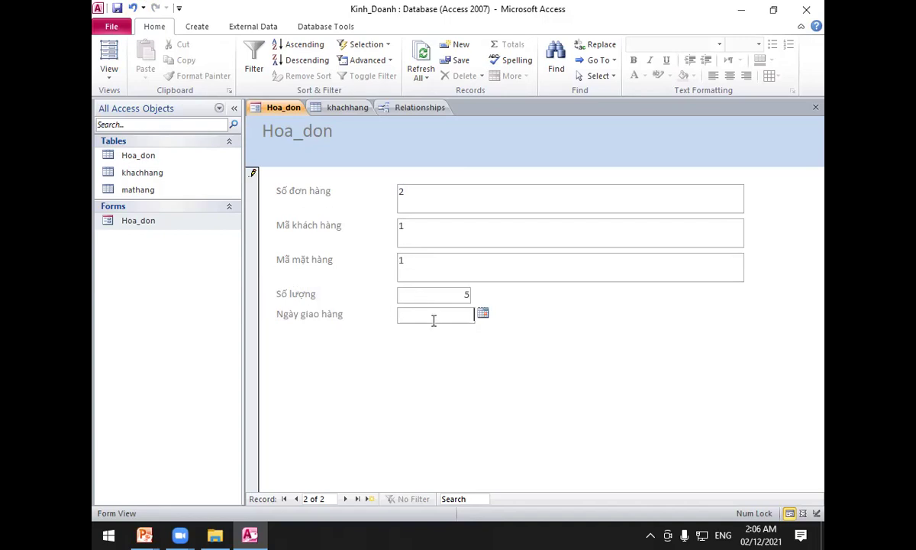
click(483, 314)
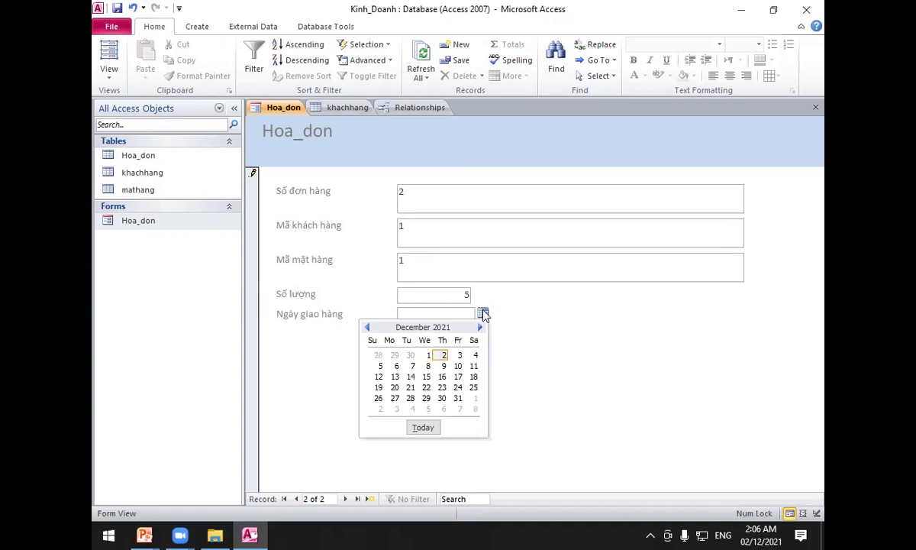
click(457, 353)
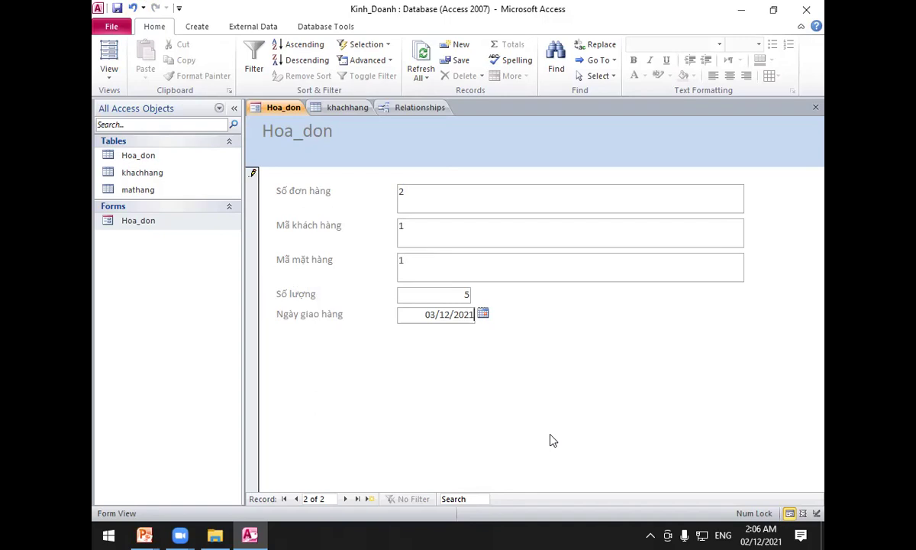
click(368, 499)
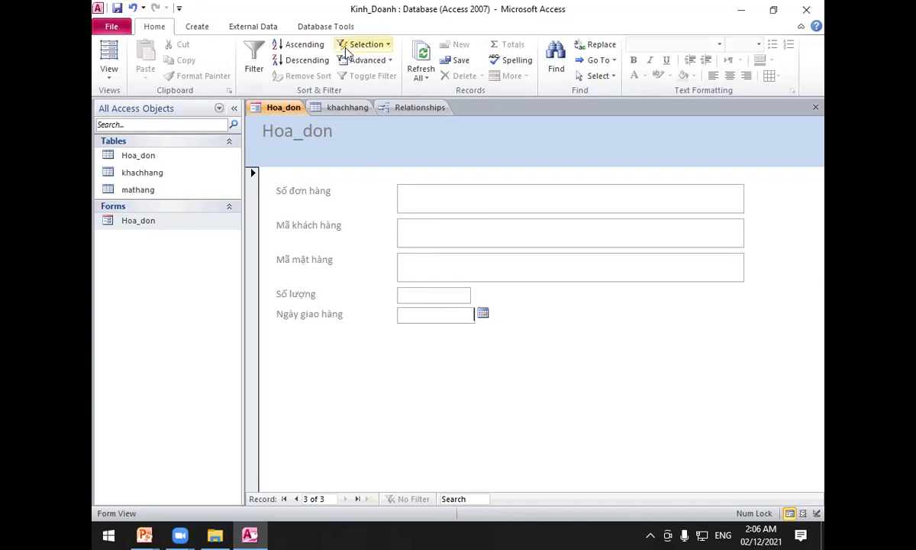
Open the Relationships window from the Database Tools ribbon.
click(326, 27)
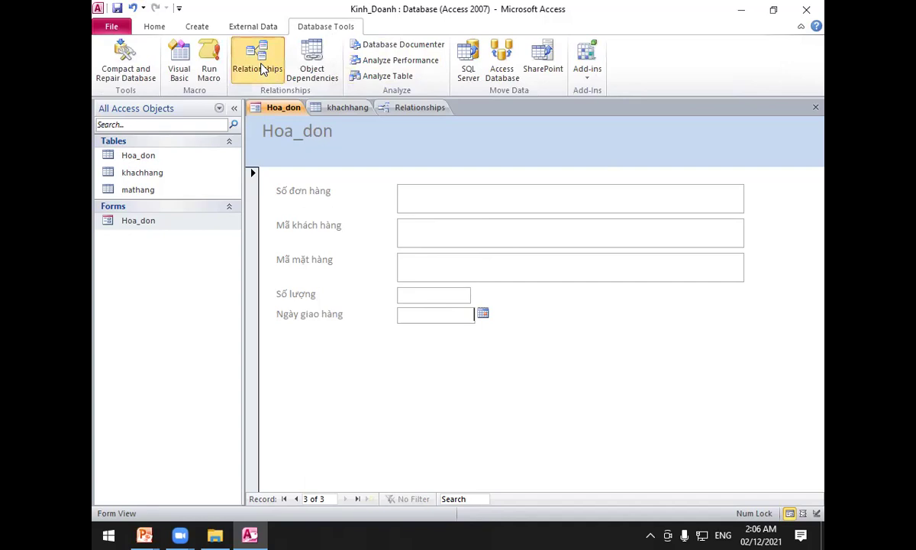
click(262, 68)
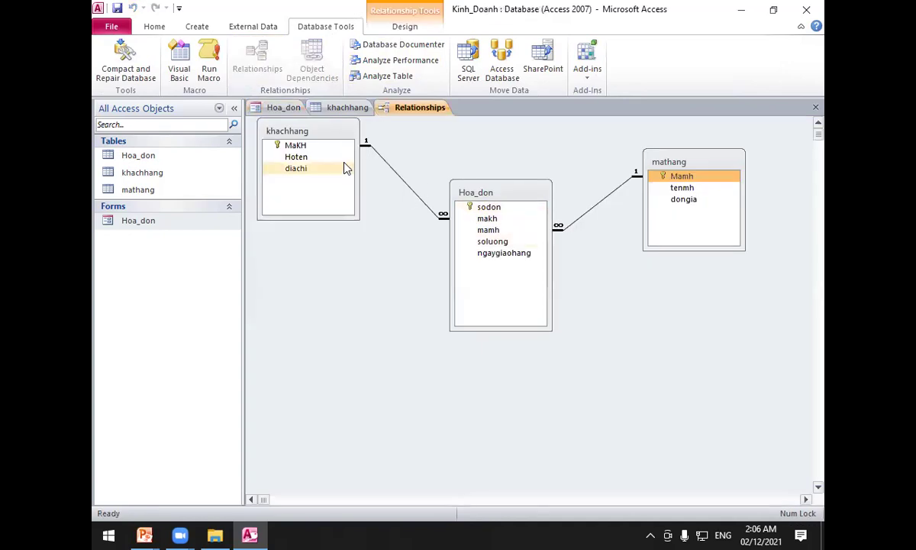
Drag the khachhang table lower, then inspect MaKH and Hoa_don's soluong, mamh, sodon, makh fields.
drag(319, 129, 323, 168)
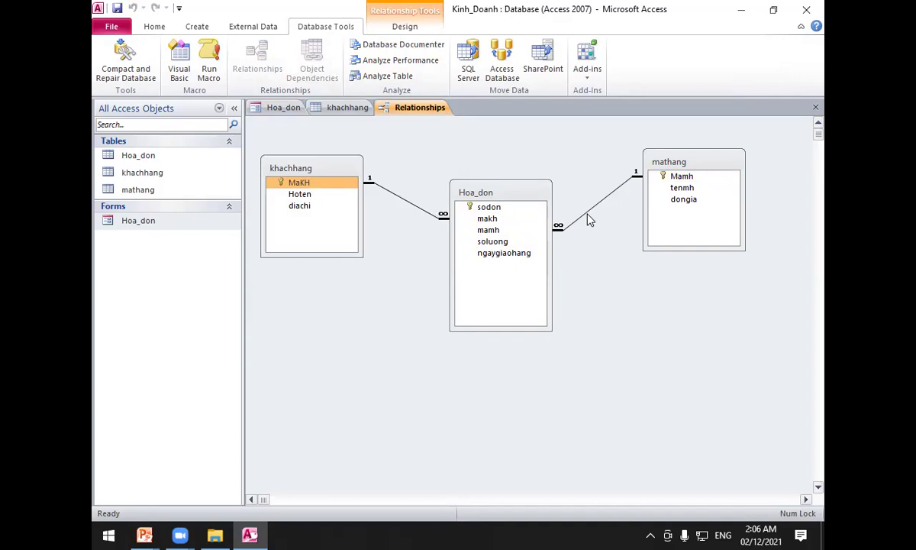
click(504, 241)
click(334, 183)
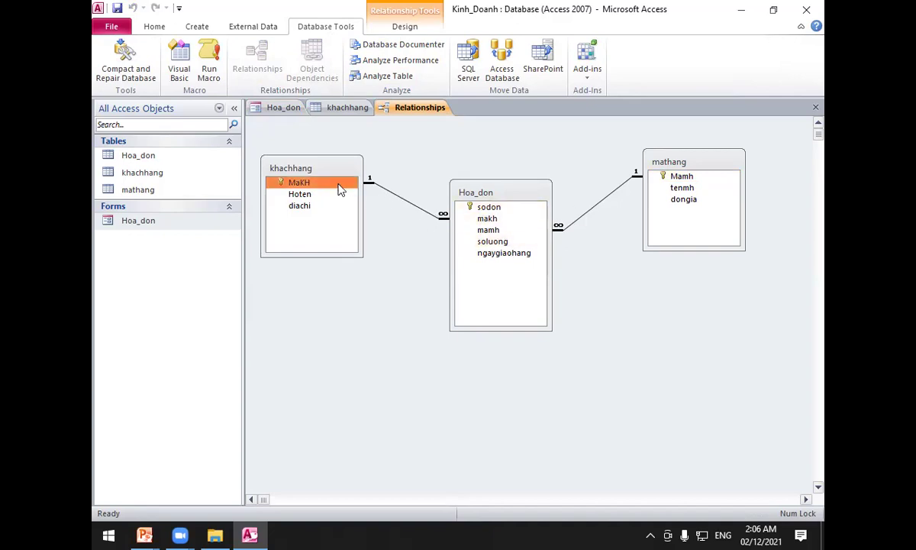
click(519, 231)
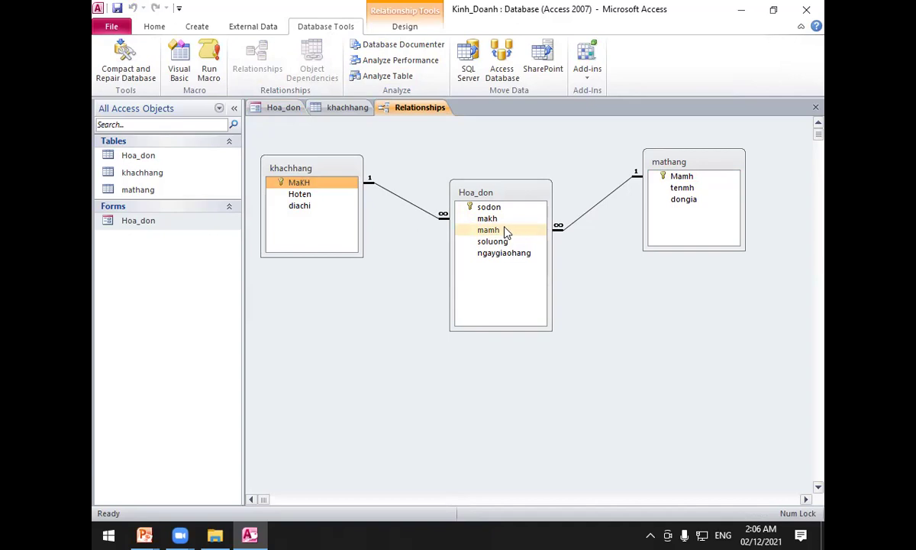
click(507, 207)
click(500, 219)
Step through Hoa_don's fields and point out makh matching khachhang's MaKH key.
click(439, 203)
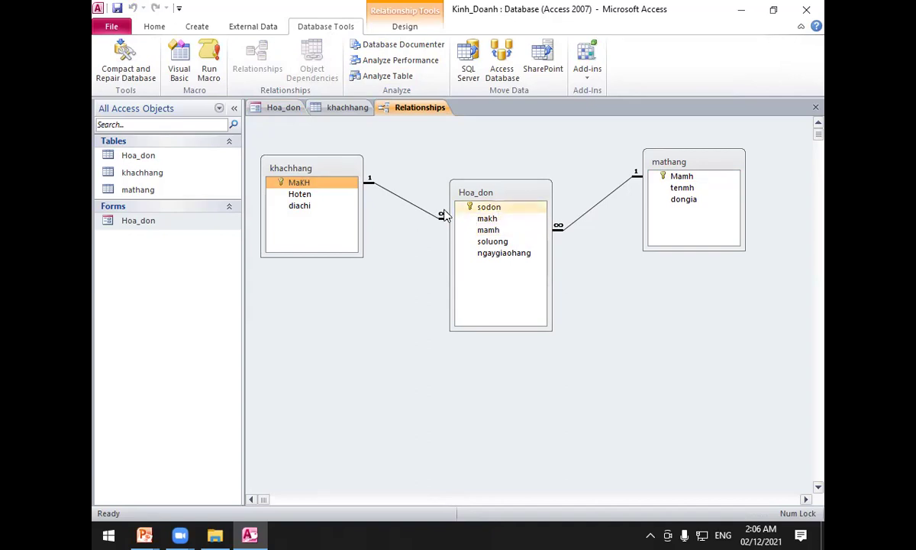
key(Down)
key(Down)
key(Down)
key(Down)
key(Up)
key(Up)
key(Up)
click(489, 221)
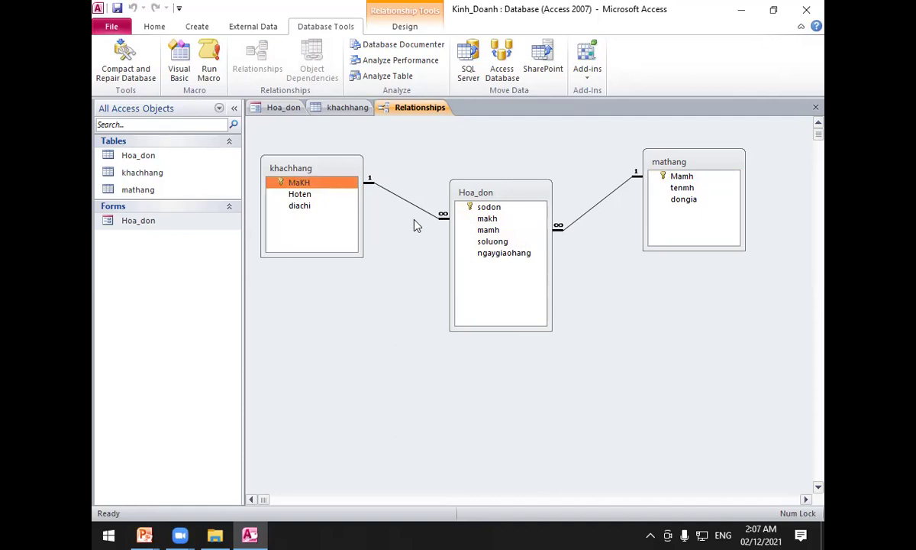
click(328, 184)
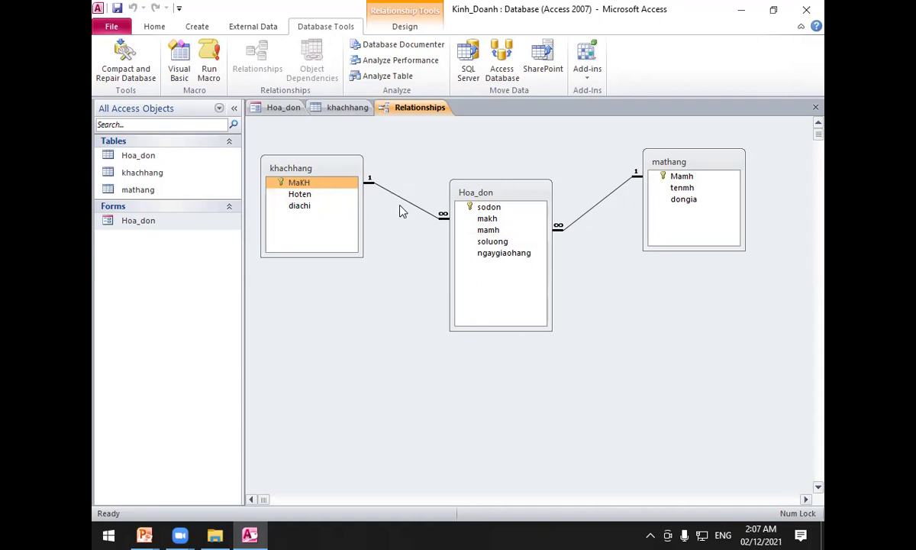
Try deleting the khachhang–Hoa_don relationship, which fails with a table-locked error.
click(403, 204)
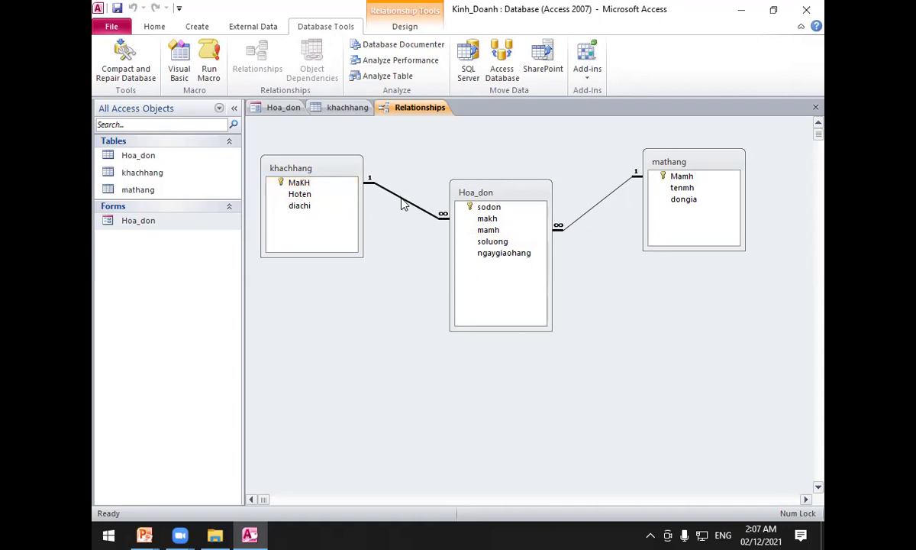
key(Delete)
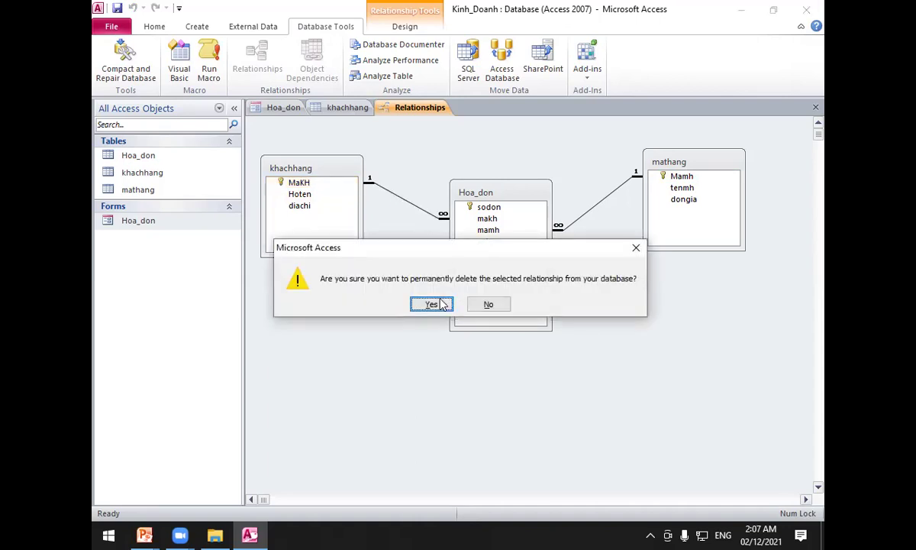
click(440, 304)
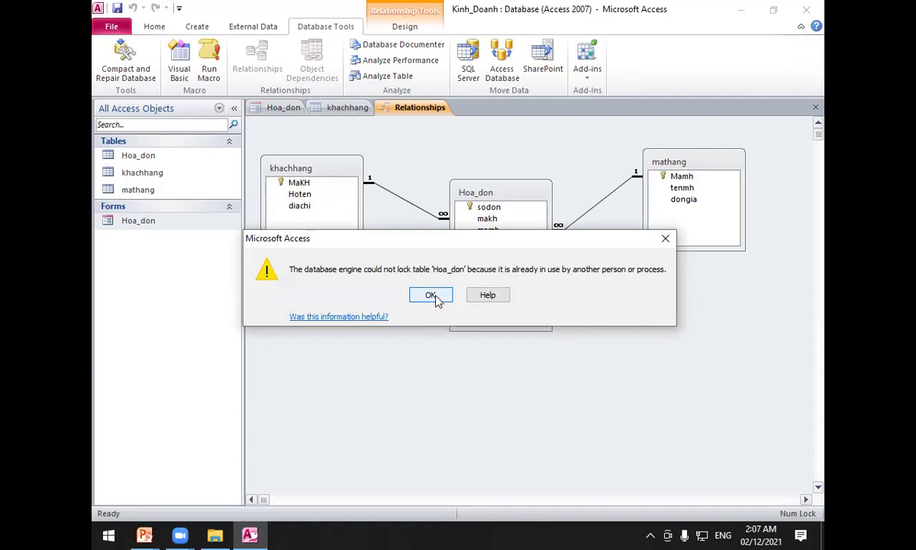
click(432, 296)
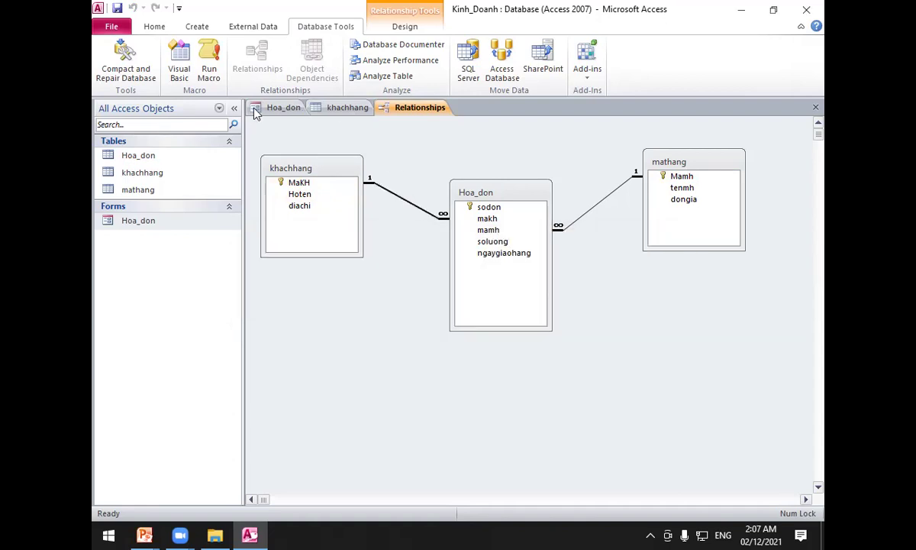
Close the khachhang table and the Hoa_don form.
right_click(359, 108)
click(385, 134)
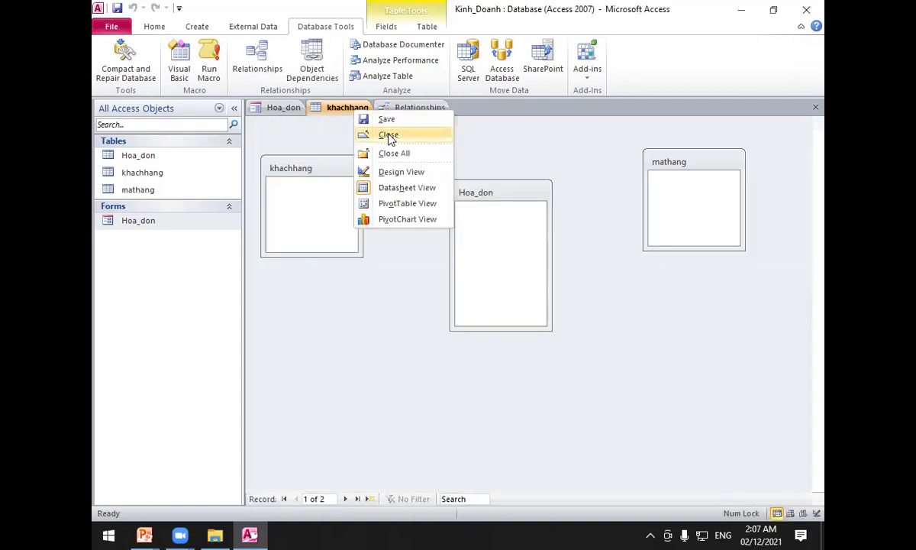
right_click(291, 110)
click(317, 131)
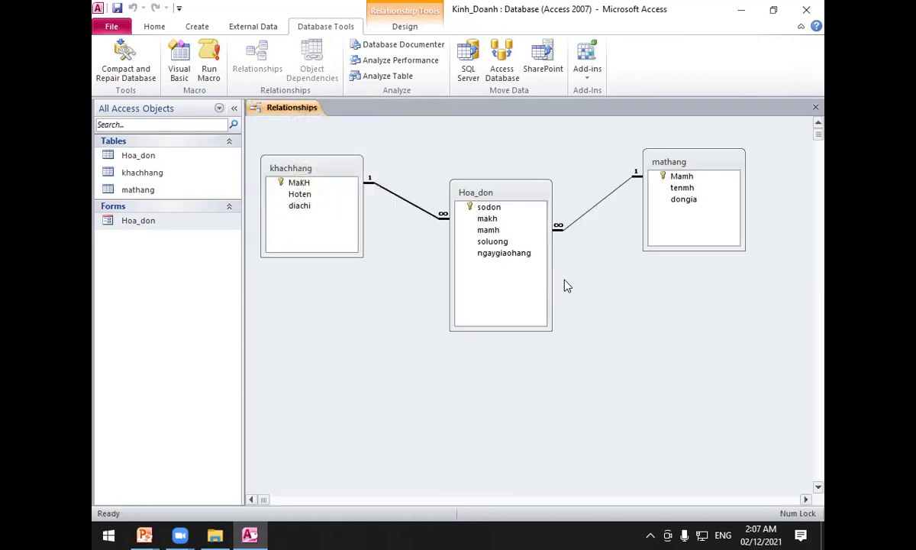